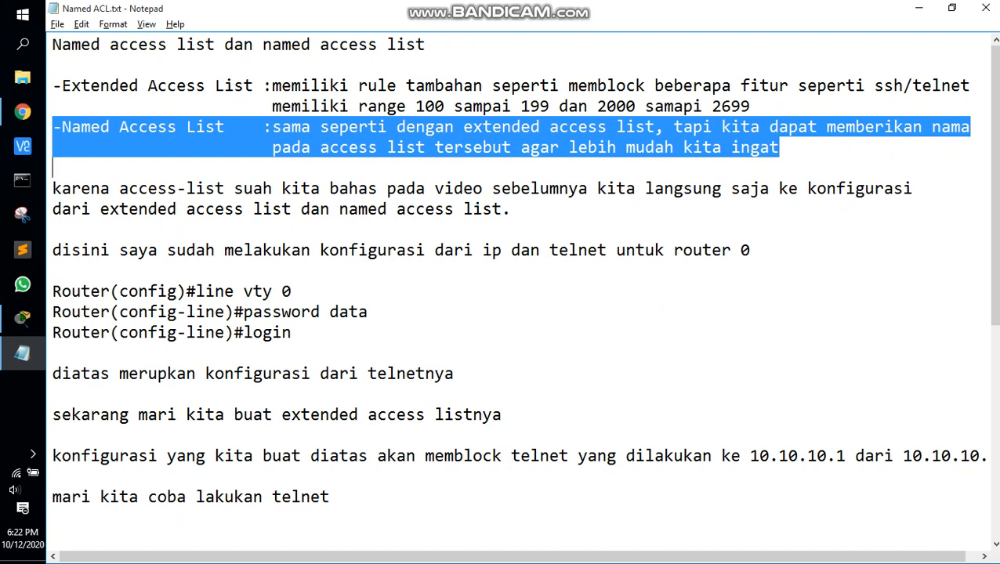
Read through the notes on named access lists and the Router0 telnet configuration lines
{"action": "left_click_drag", "start_coordinate": [53, 189], "coordinate": [513, 210]}
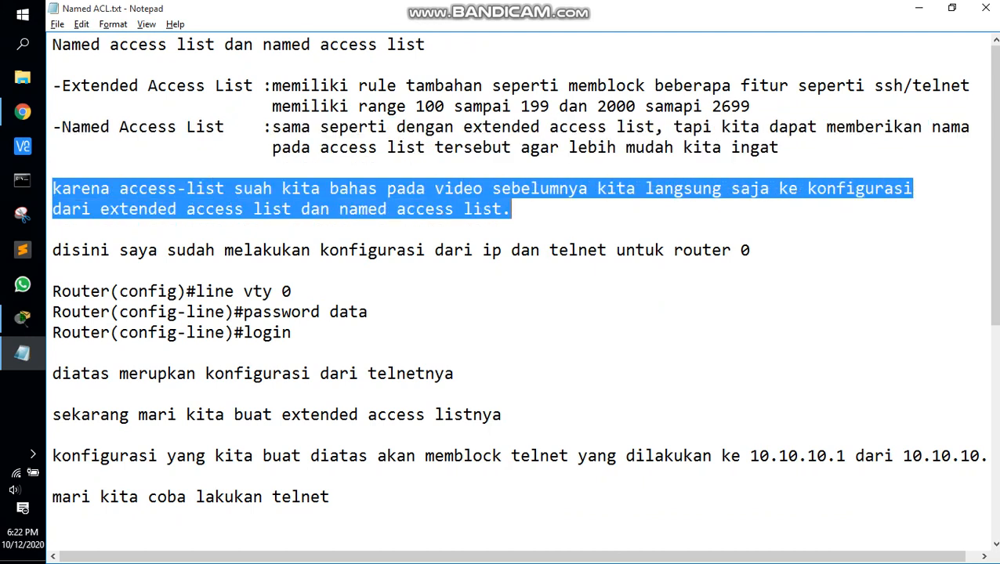
{"action": "left_click", "coordinate": [53, 353]}
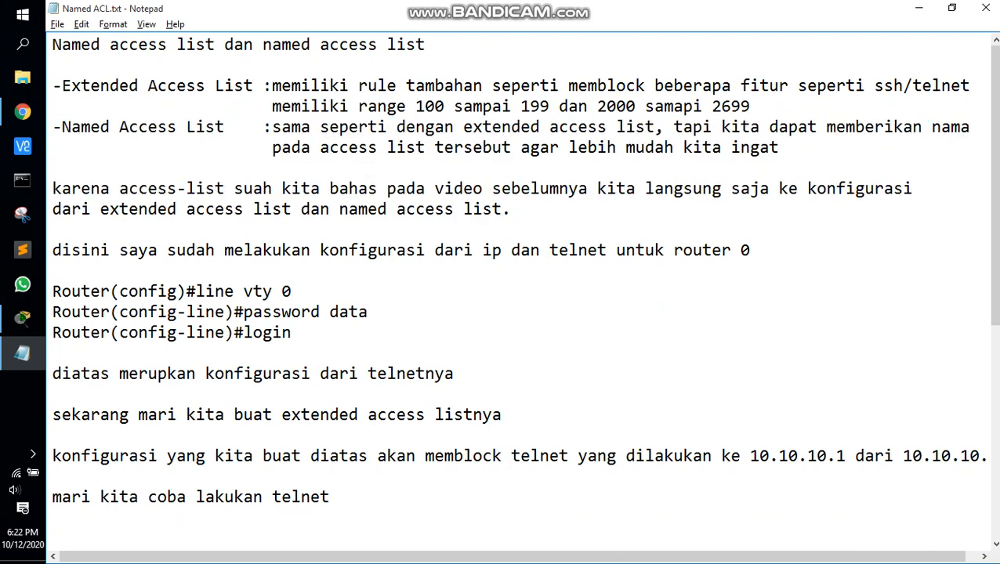
{"action": "left_click_drag", "start_coordinate": [53, 250], "coordinate": [751, 250]}
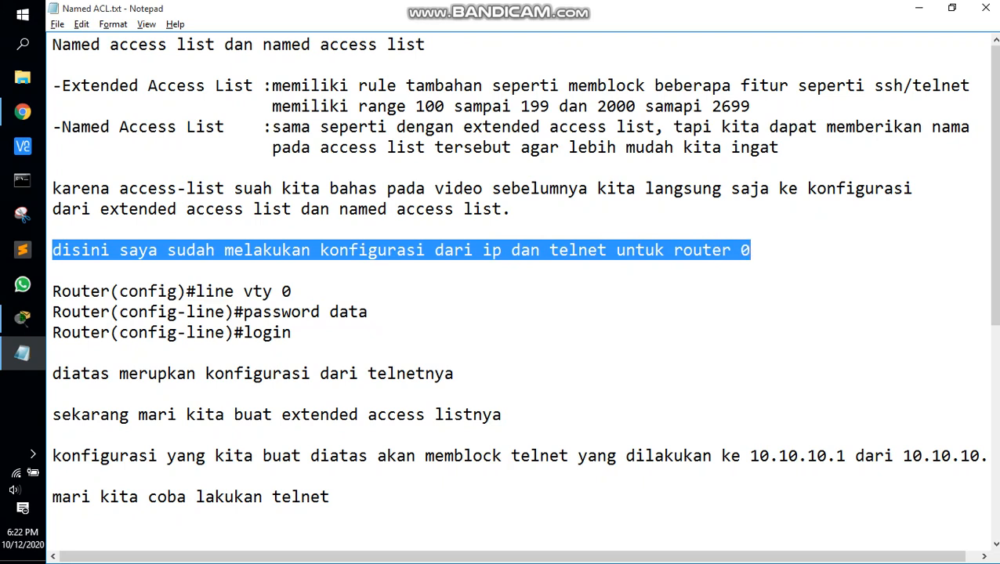
{"action": "left_click_drag", "start_coordinate": [53, 291], "coordinate": [291, 291]}
{"action": "left_click_drag", "start_coordinate": [53, 312], "coordinate": [367, 312]}
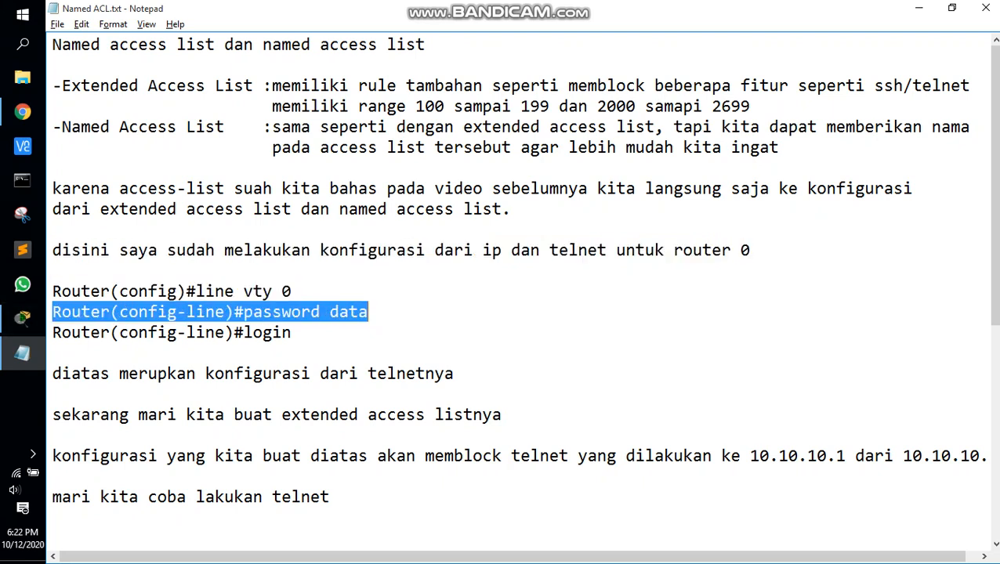
{"action": "left_click_drag", "start_coordinate": [53, 332], "coordinate": [291, 333]}
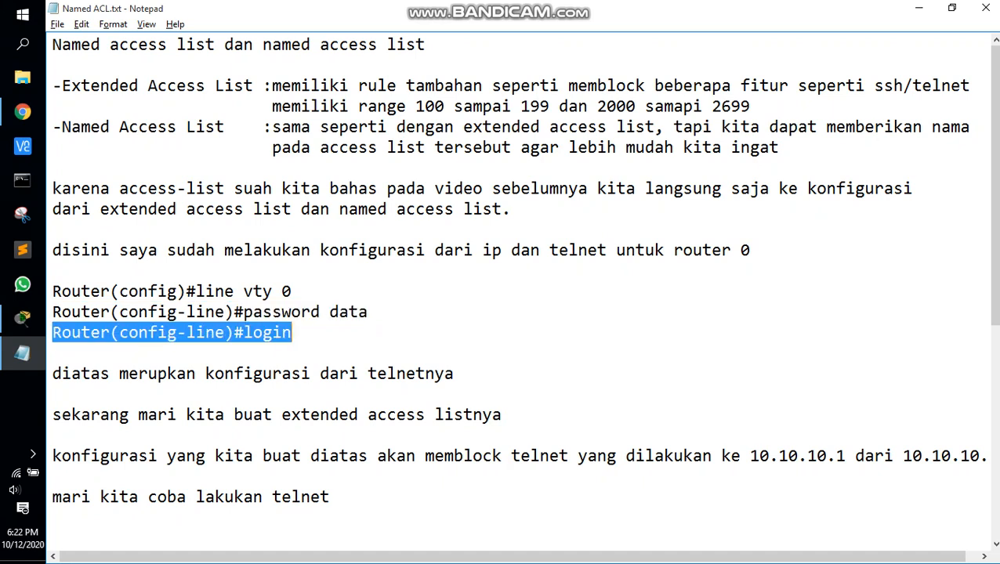
{"action": "left_click_drag", "start_coordinate": [53, 374], "coordinate": [454, 374]}
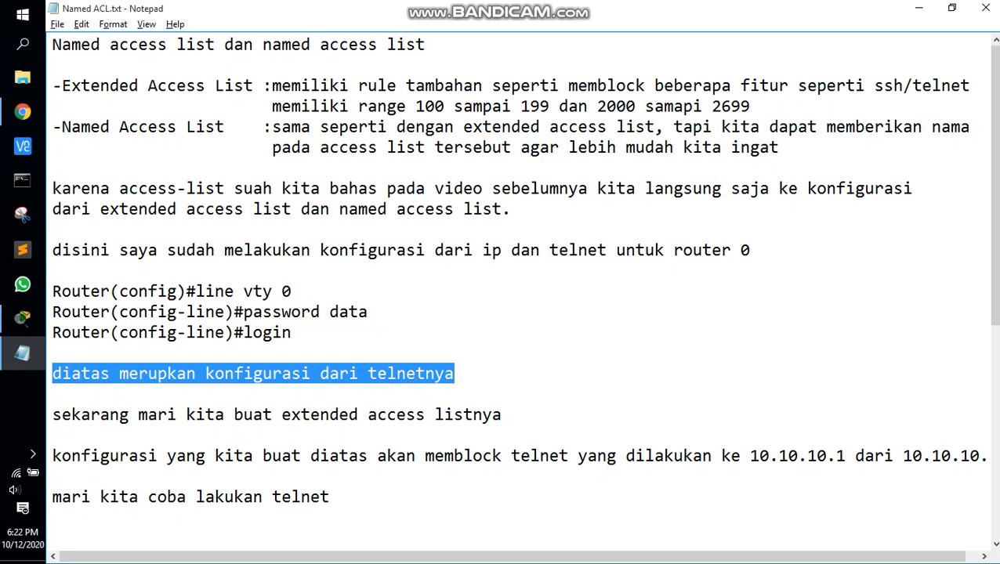
{"action": "left_click", "coordinate": [53, 353]}
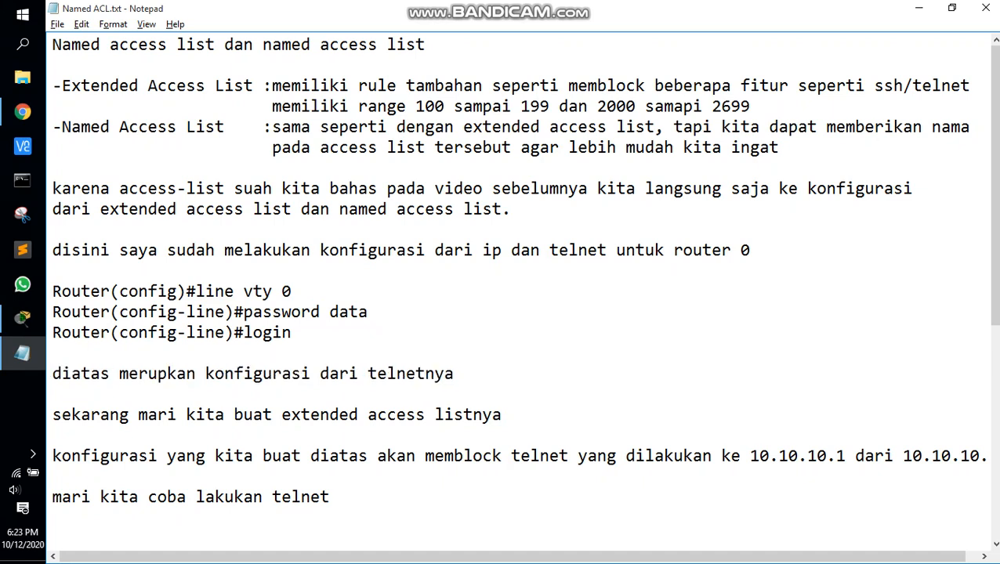
Add the line "mari kita lakukan konfigurasi telnetnya" directly below "diatas merupkan konfigurasi dari telnetnya"
{"action": "key", "text": "Down"}
{"action": "key", "text": "End"}
{"action": "key", "text": "Return"}
{"action": "type", "text": "mari ki"}
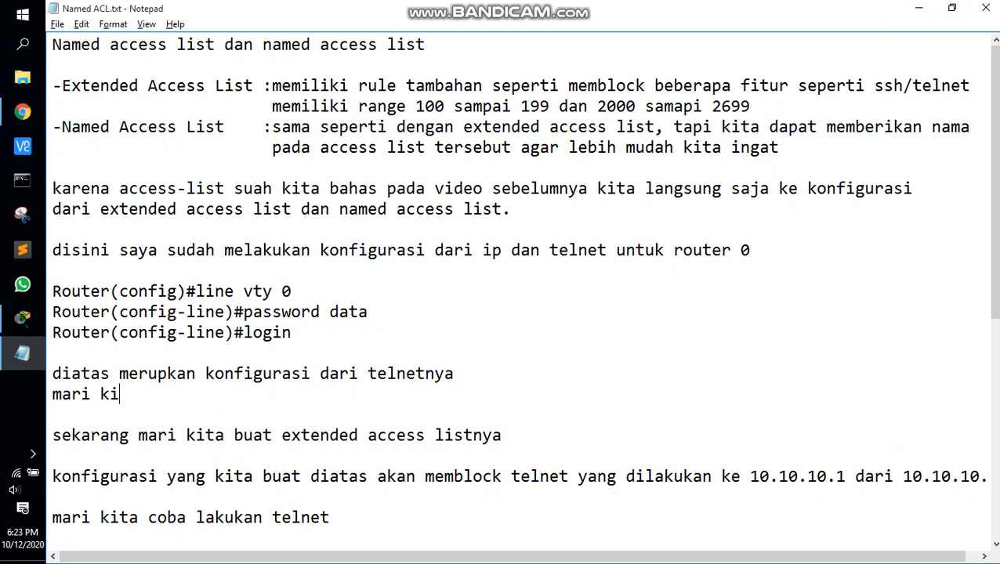
{"action": "type", "text": "ta lakukan ko"}
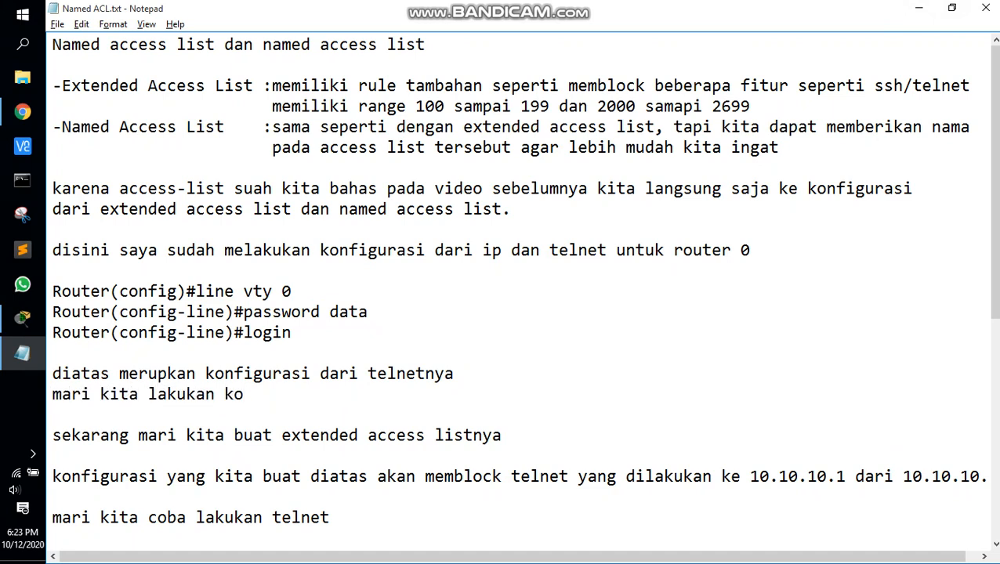
{"action": "type", "text": "nfigurasi te"}
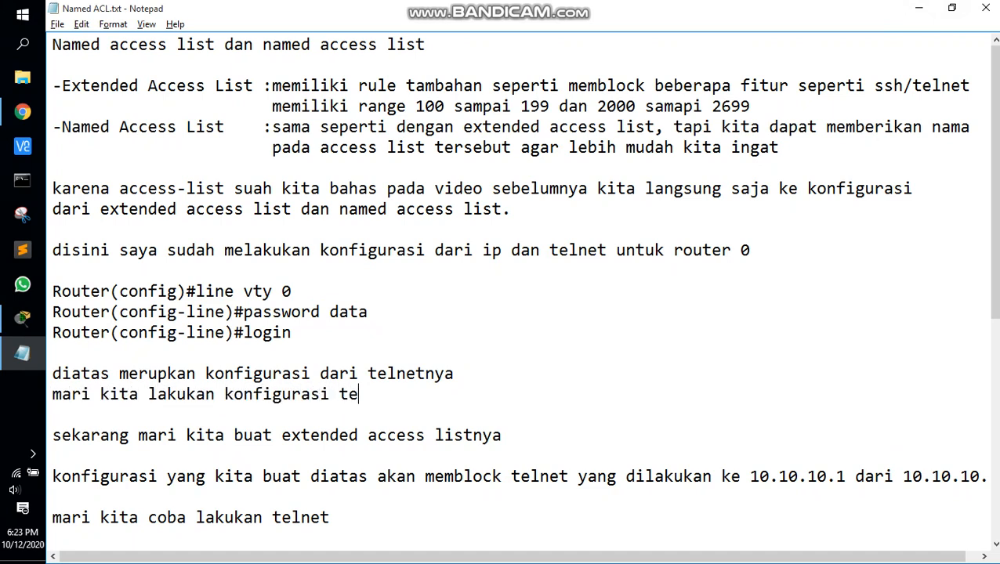
{"action": "key", "text": "BackSpace"}
{"action": "type", "text": "l"}
{"action": "key", "text": "BackSpace"}
{"action": "type", "text": "elnetnya"}
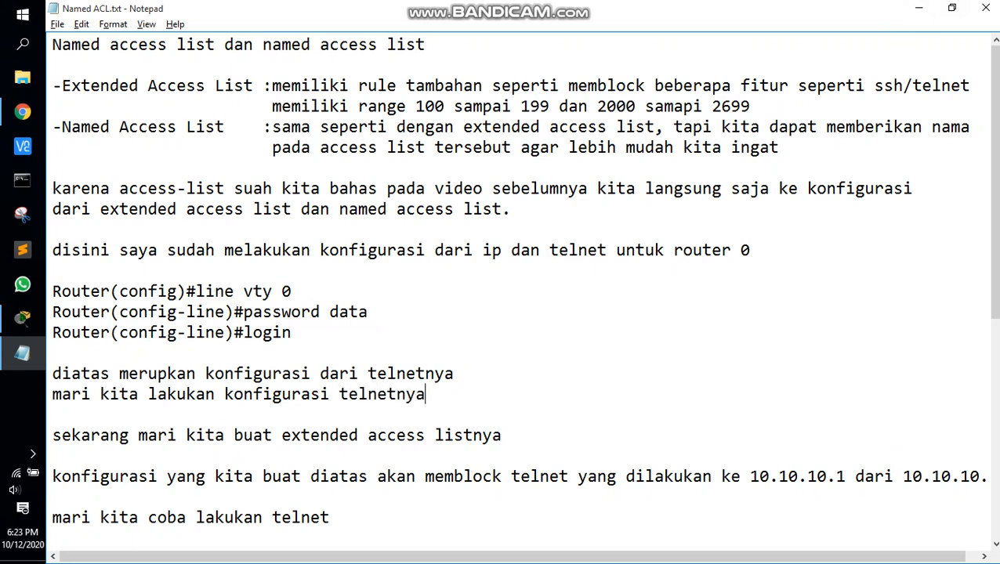
Switch to Cisco Packet Tracer, leave interface configuration on Router0 and enter line vty 0 configuration
{"action": "left_click_drag", "start_coordinate": [196, 291], "coordinate": [292, 291]}
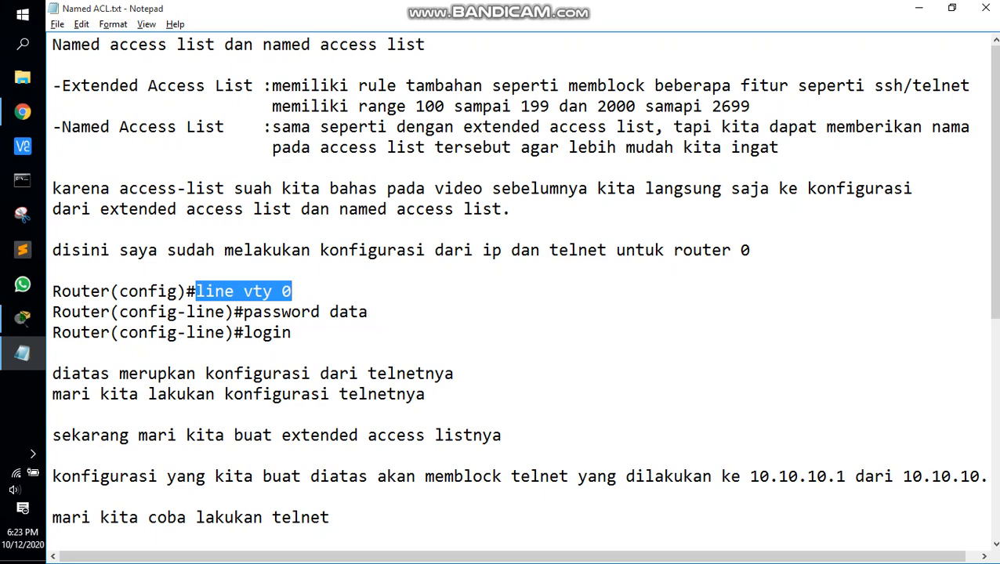
{"action": "key", "text": "alt+Tab"}
{"action": "left_click_drag", "start_coordinate": [397, 281], "coordinate": [401, 283]}
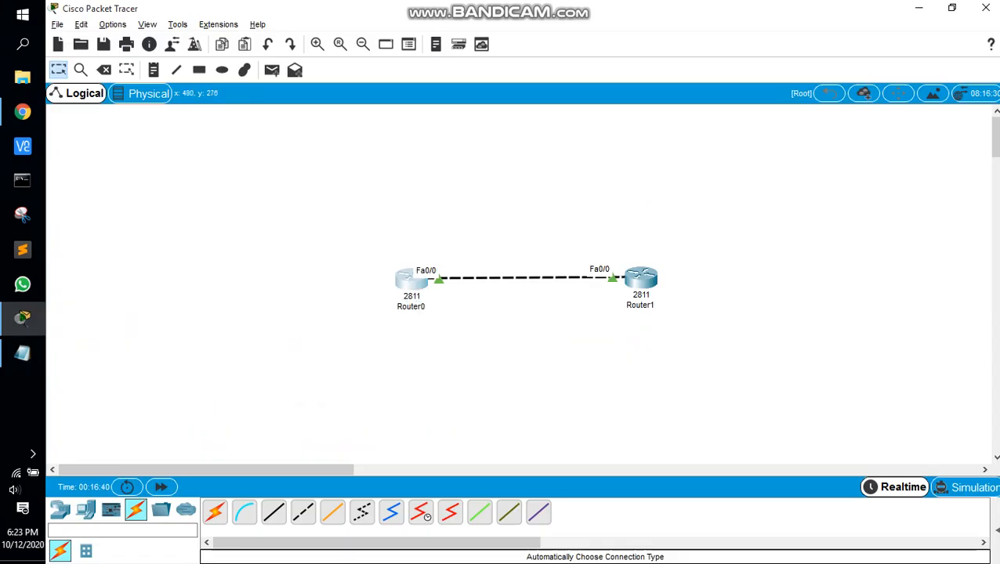
{"action": "left_click", "coordinate": [408, 280]}
{"action": "key", "text": "Return"}
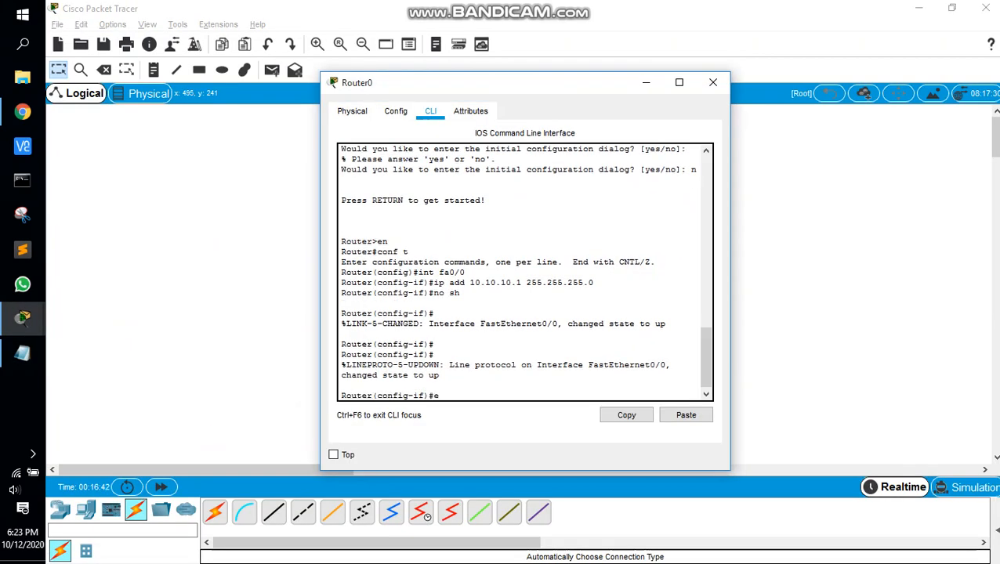
{"action": "type", "text": "ex"}
{"action": "key", "text": "Return"}
{"action": "key", "text": "Return"}
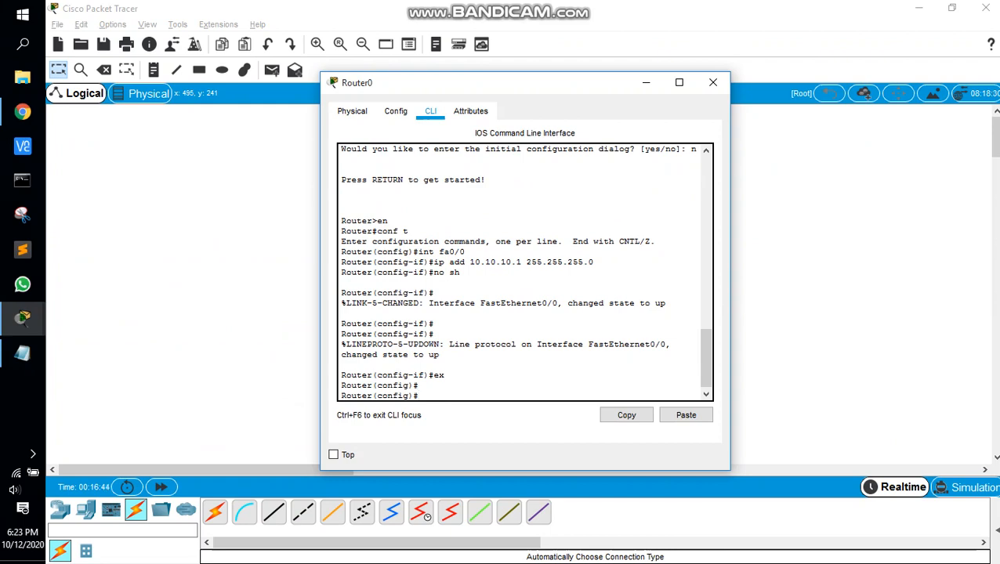
{"action": "type", "text": "line vty 0"}
{"action": "key", "text": "Return"}
Copy the telnet password command from the Notepad notes and run it in Router0's vty line configuration
{"action": "key", "text": "alt+Tab"}
{"action": "key", "text": "alt+Tab"}
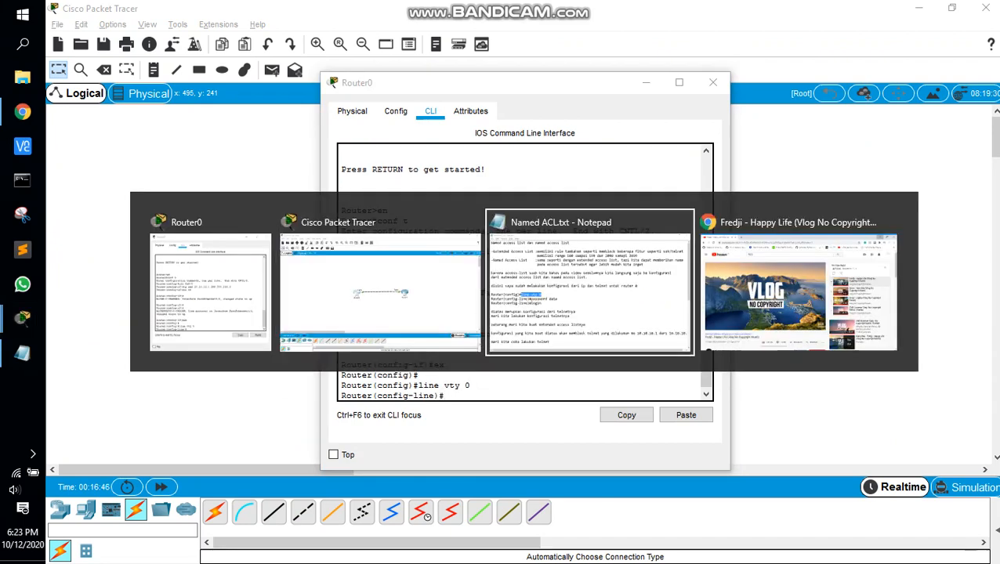
{"action": "left_click_drag", "start_coordinate": [244, 312], "coordinate": [368, 312]}
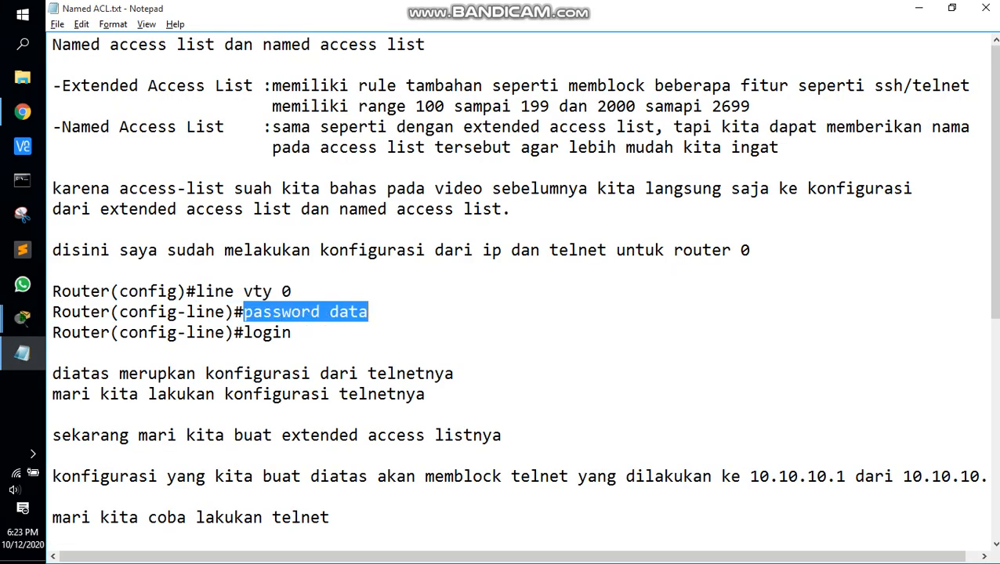
{"action": "key", "text": "ctrl+c"}
{"action": "key", "text": "alt+Tab"}
{"action": "right_click", "coordinate": [479, 398]}
{"action": "left_click", "coordinate": [511, 422]}
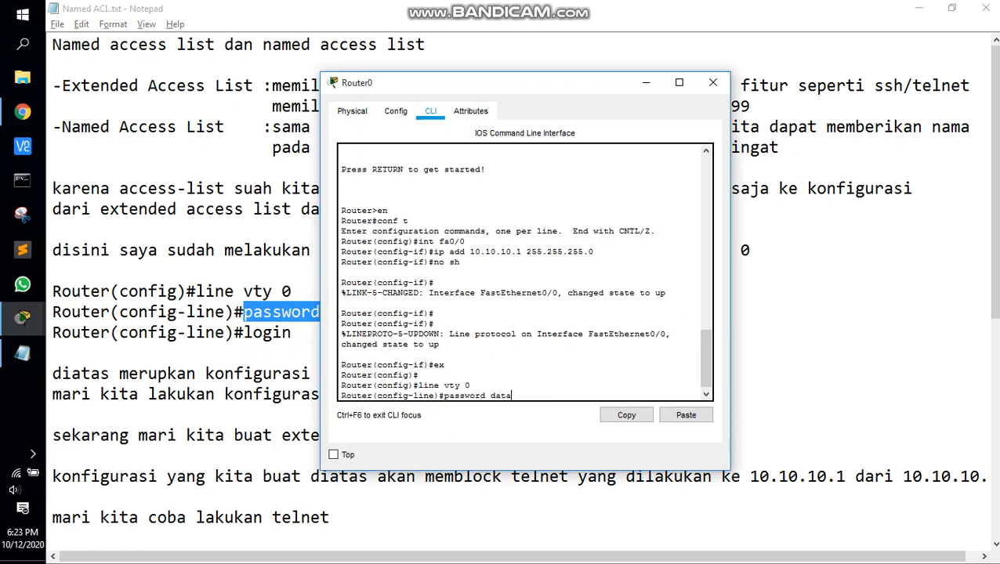
{"action": "key", "text": "Return"}
Copy the login command from the Notepad notes, run it on Router0's vty line, and exit line configuration
{"action": "key", "text": "alt+Tab"}
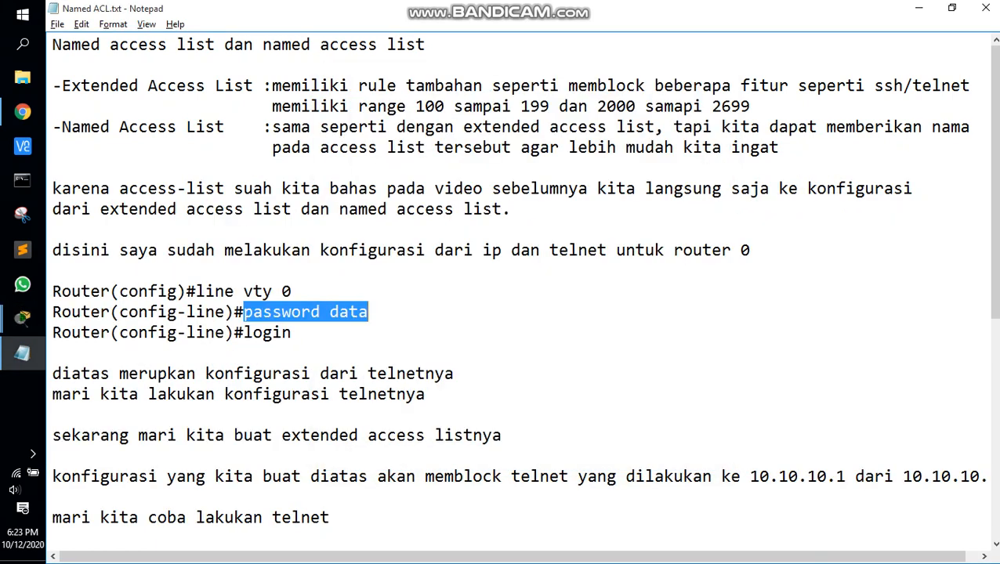
{"action": "double_click", "coordinate": [267, 332]}
{"action": "key", "text": "ctrl+c"}
{"action": "key", "text": "alt+Tab"}
{"action": "right_click", "coordinate": [502, 399]}
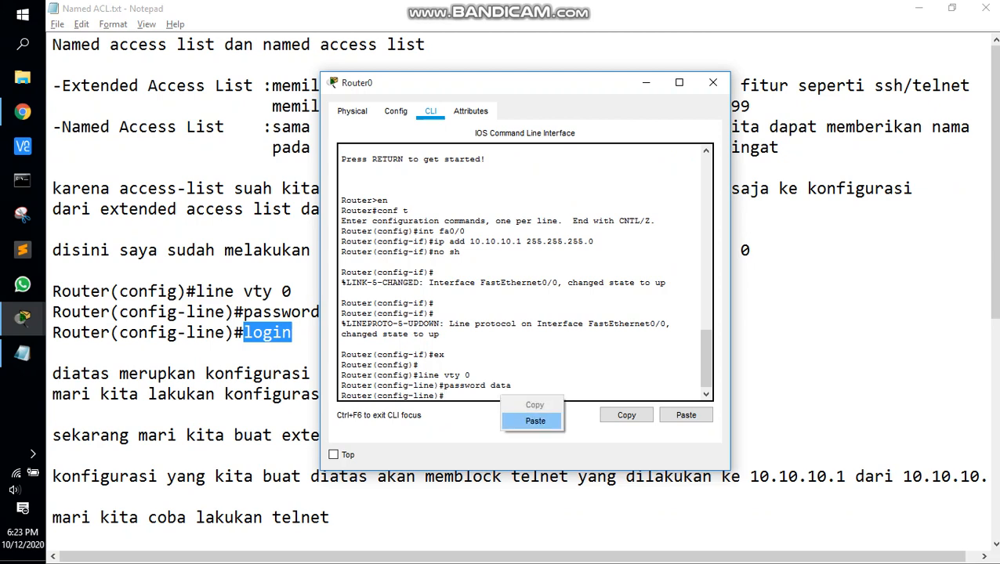
{"action": "left_click", "coordinate": [535, 421]}
{"action": "key", "text": "Return"}
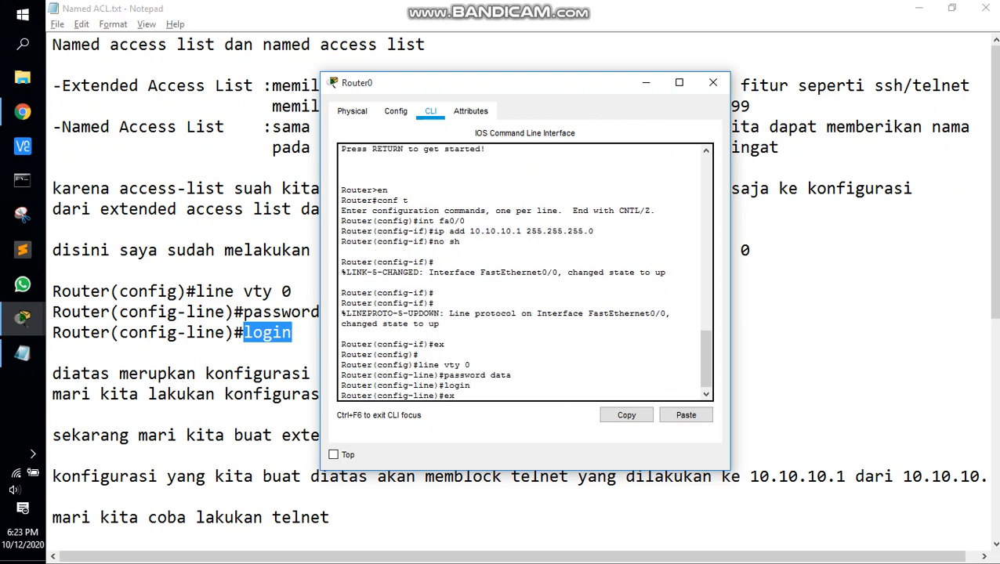
{"action": "type", "text": "exit"}
{"action": "key", "text": "Return"}
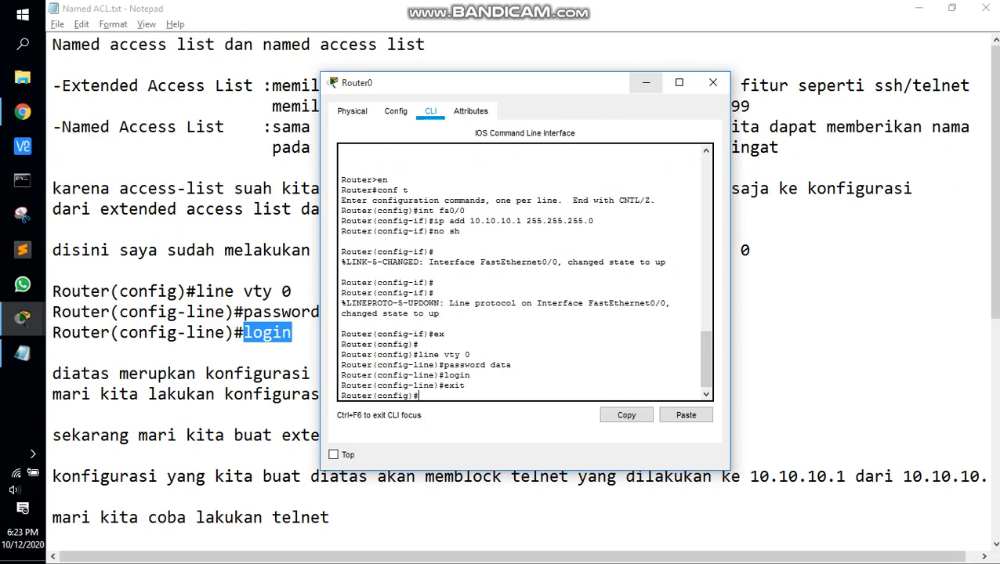
{"action": "left_click", "coordinate": [646, 83]}
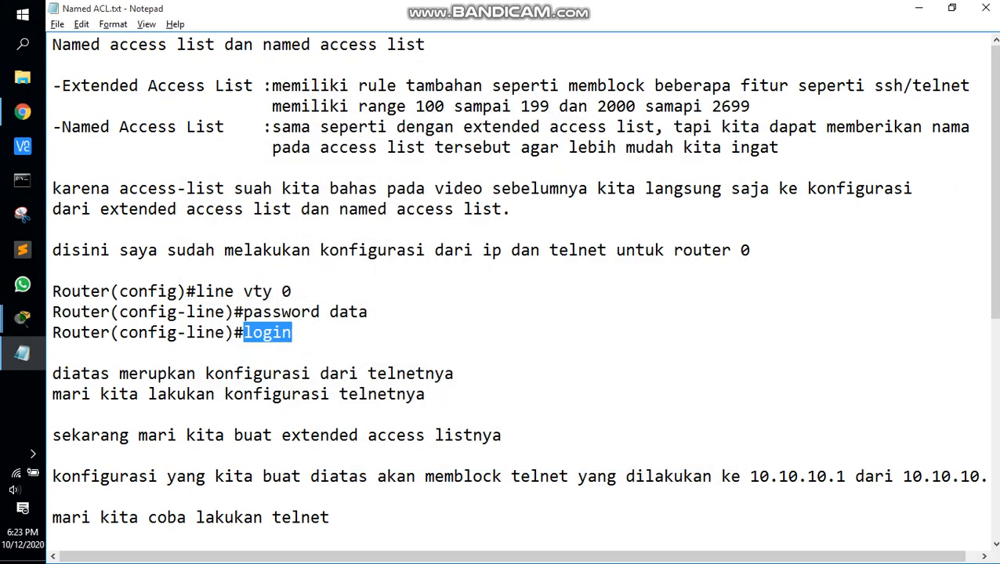
Insert a copy of the line "mari kita coba lakukan telnet" directly below "mari kita lakukan konfigurasi telnetnya" in the notes
{"action": "left_click", "coordinate": [369, 312]}
{"action": "left_click_drag", "start_coordinate": [54, 394], "coordinate": [435, 435]}
{"action": "left_click", "coordinate": [71, 456]}
{"action": "left_click", "coordinate": [425, 394]}
{"action": "key", "text": "Return"}
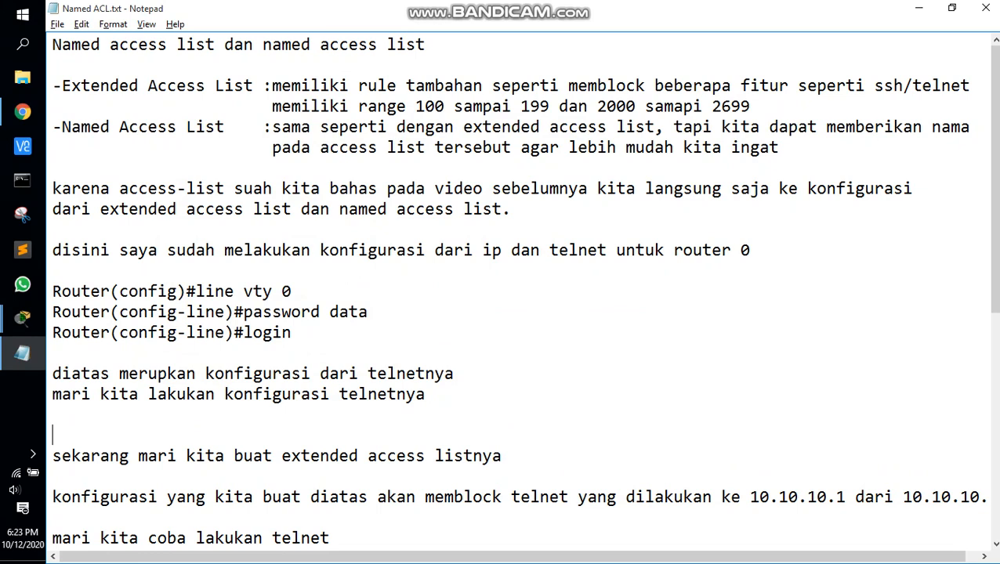
{"action": "left_click", "coordinate": [53, 455]}
{"action": "left_click", "coordinate": [53, 538]}
{"action": "left_click_drag", "start_coordinate": [53, 539], "coordinate": [330, 539]}
{"action": "left_click", "coordinate": [53, 518]}
{"action": "key", "text": "Up"}
{"action": "key", "text": "Up"}
{"action": "key", "text": "Up"}
{"action": "key", "text": "Up"}
{"action": "key", "text": "Up"}
{"action": "key", "text": "ctrl+v"}
{"action": "key", "text": "Down"}
{"action": "key", "text": "Down"}
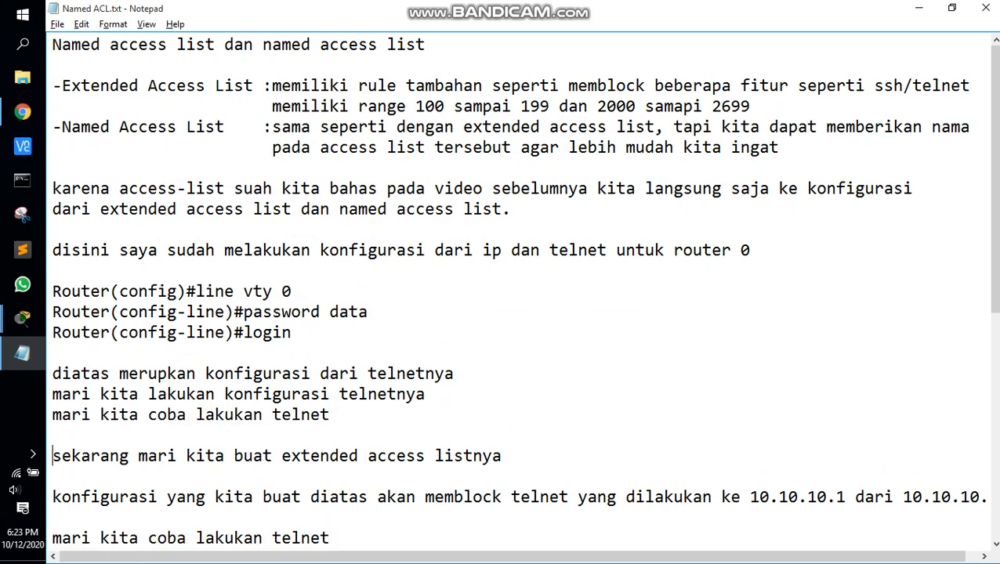
Delete the line "sekarang mari kita buat extended access listnya" from the notes
{"action": "key", "text": "shift+End"}
{"action": "key", "text": "Delete"}
{"action": "key", "text": "BackSpace"}
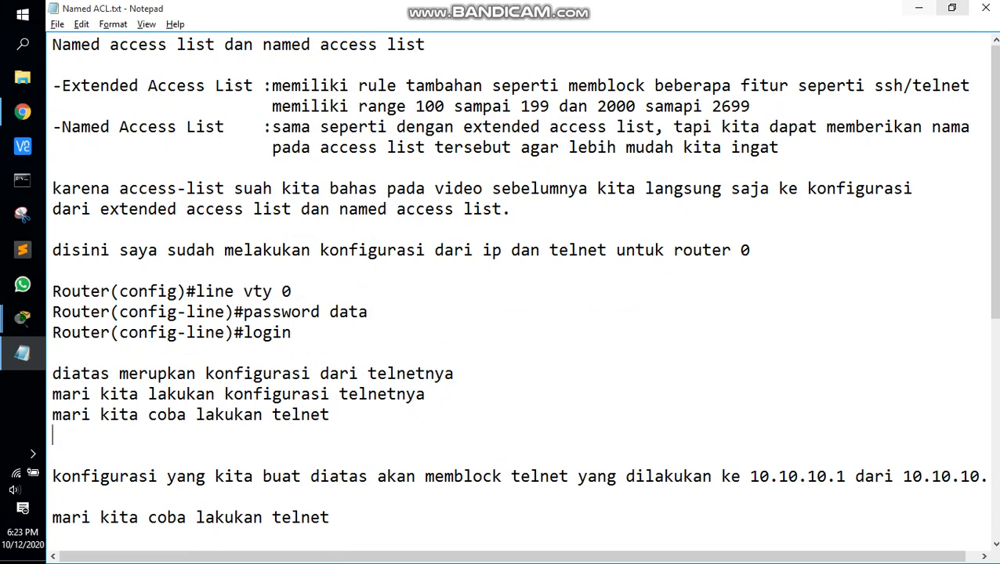
In Packet Tracer, start a telnet session to 10.10.10.1 from Router1's configuration mode using the do prefix
{"action": "left_click", "coordinate": [918, 8]}
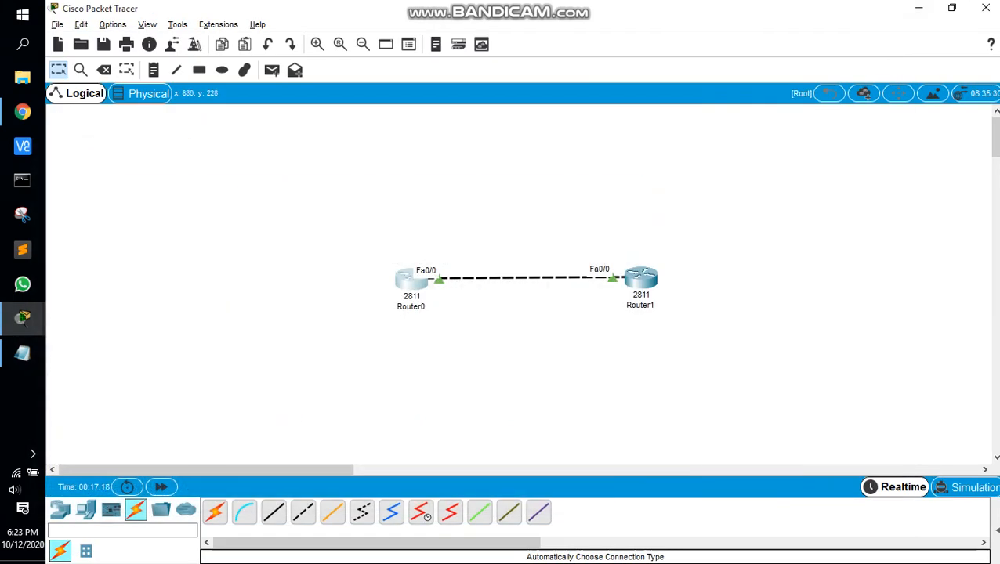
{"action": "left_click", "coordinate": [640, 278]}
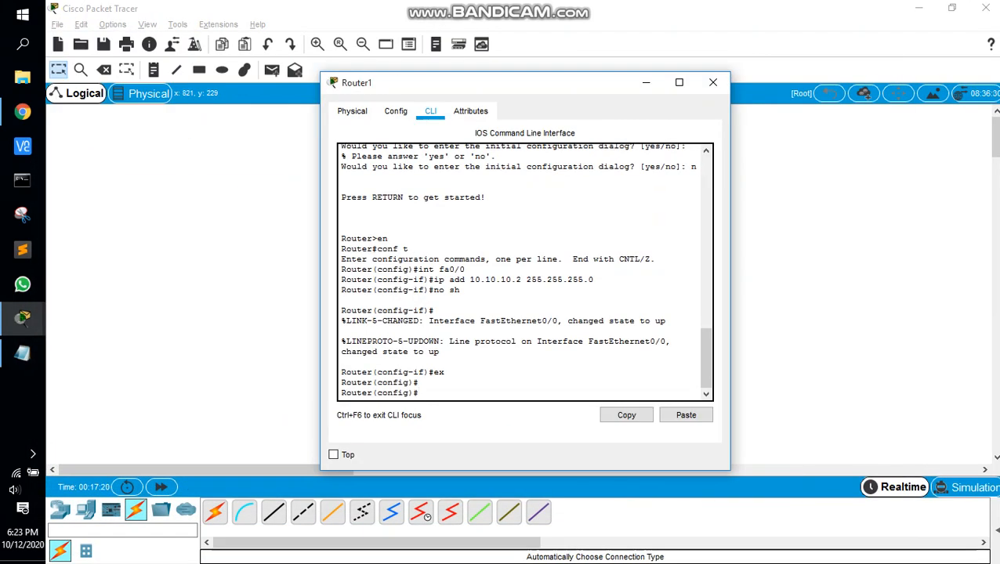
{"action": "type", "text": "telnet 10.10.10.1"}
{"action": "key", "text": "Return"}
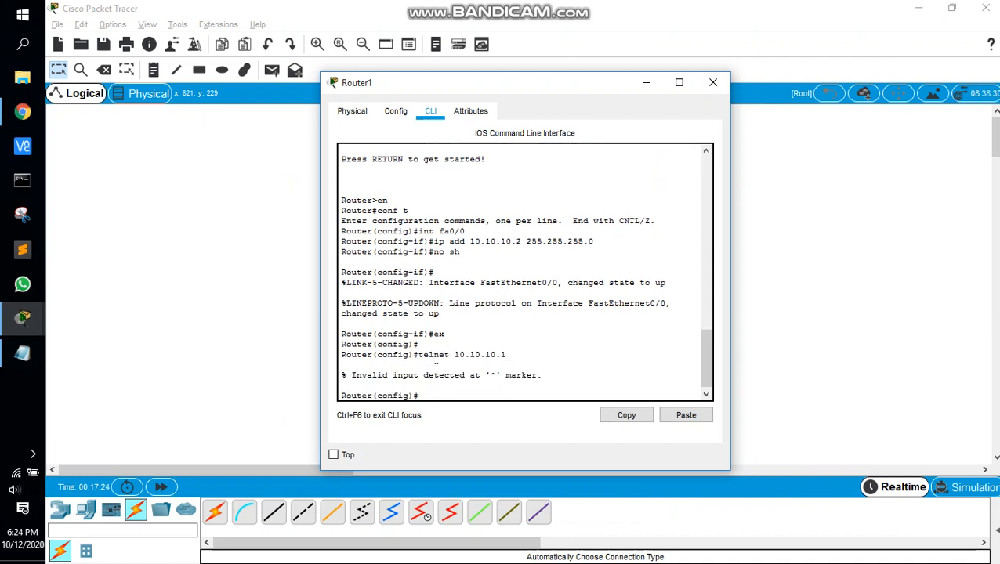
{"action": "type", "text": "do telnet 10.10.10.1"}
{"action": "key", "text": "Return"}
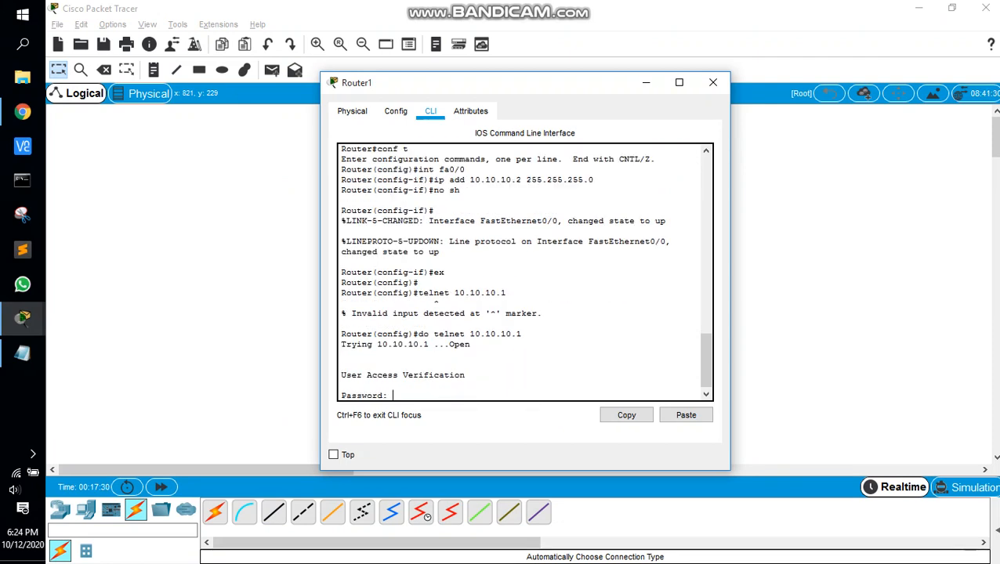
In the Notepad notes, add a line reading "masukkan passsowrd" followed by the telnet password in single quotes
{"action": "left_click", "coordinate": [23, 353]}
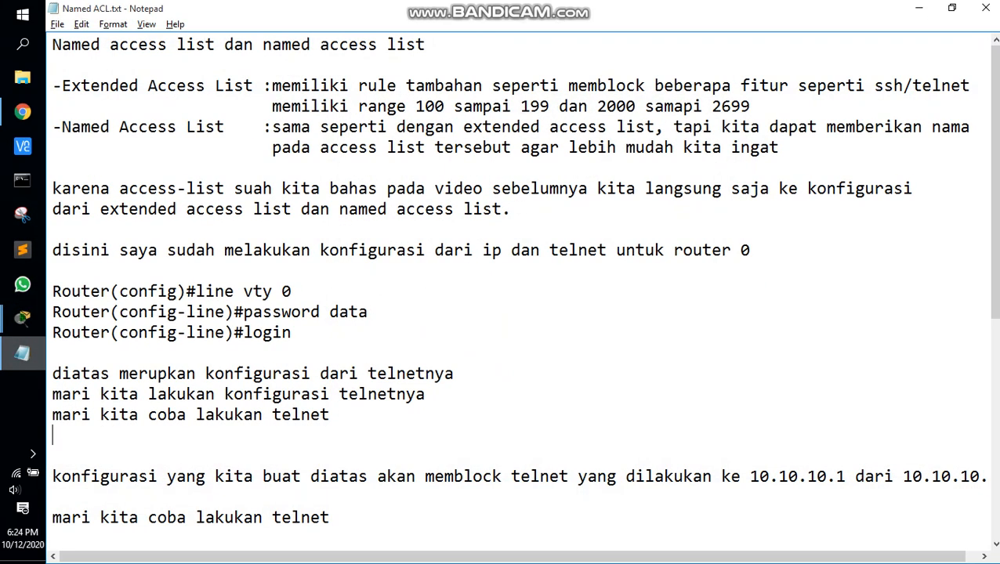
{"action": "type", "text": "masukkan "}
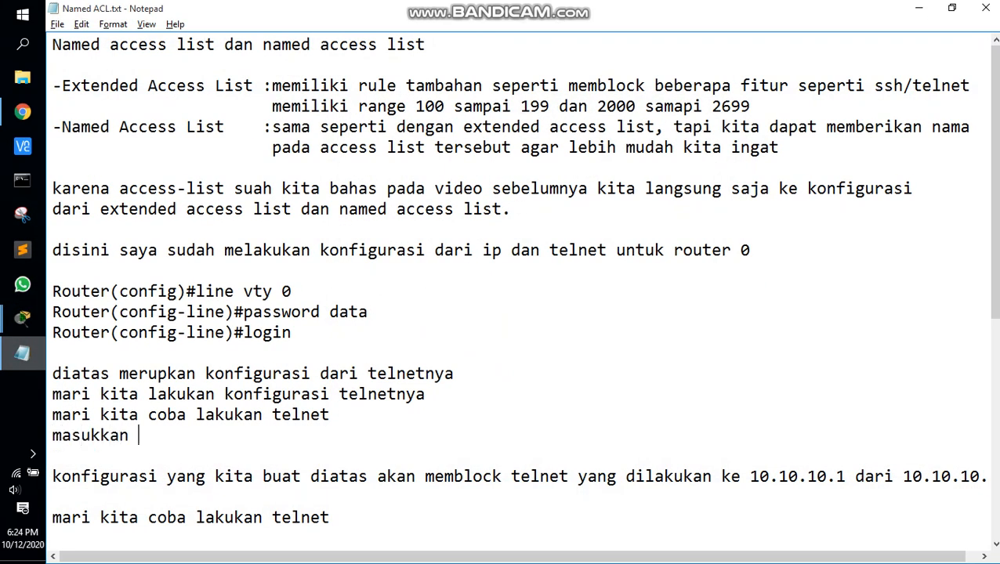
{"action": "type", "text": "passsowrd "}
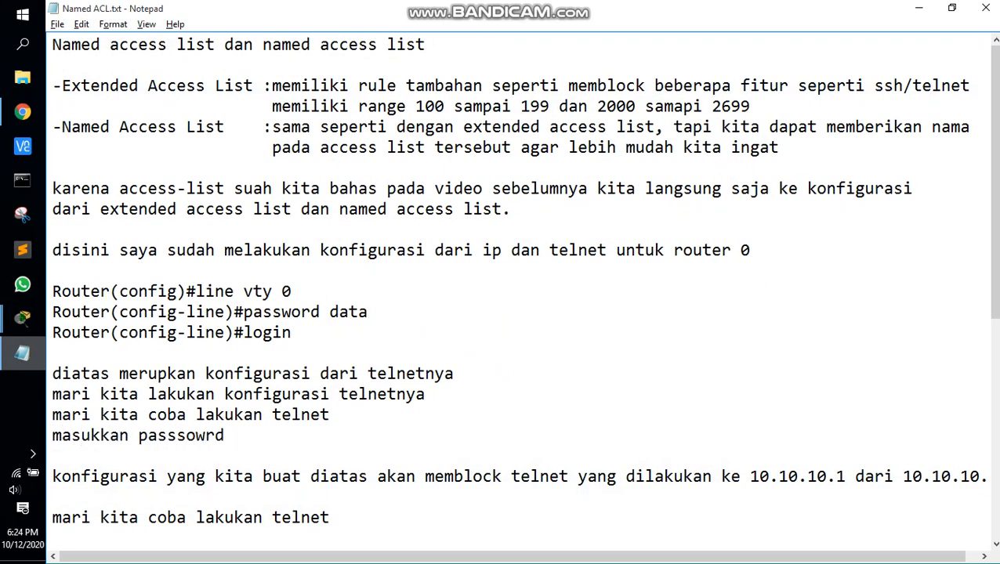
{"action": "type", "text": "'data'"}
{"action": "key", "text": "Left"}
{"action": "type", "text": "data"}
Switch to Router1's CLI in Packet Tracer and log in to the telnet session with the telnet password
{"action": "key", "text": "alt+Tab"}
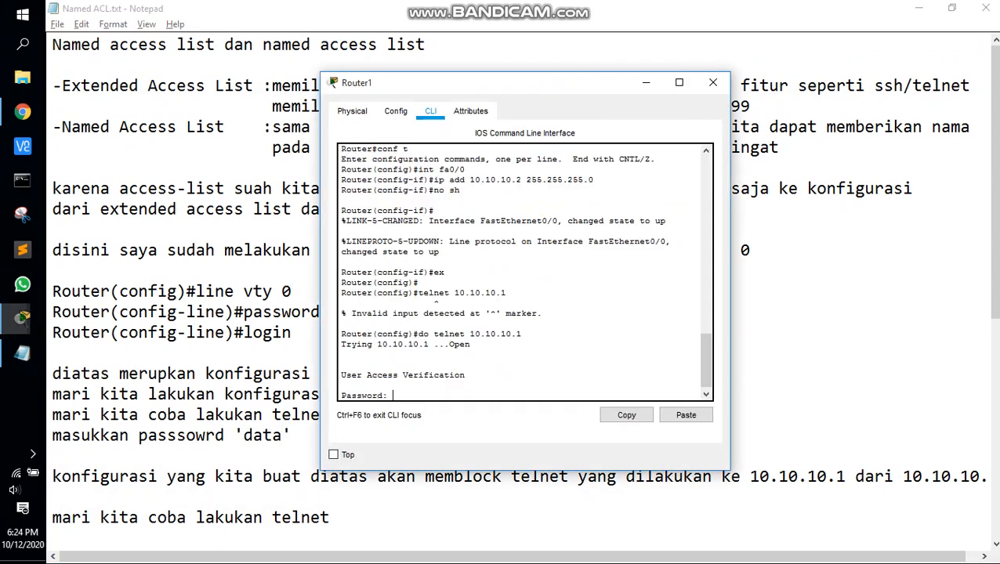
{"action": "key", "text": "Return"}
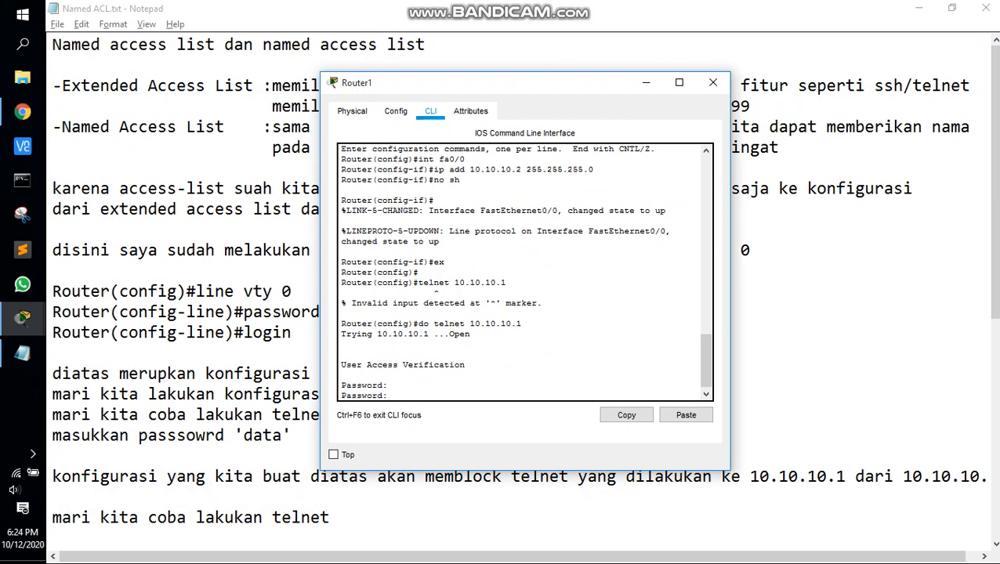
{"action": "key", "text": "Return"}
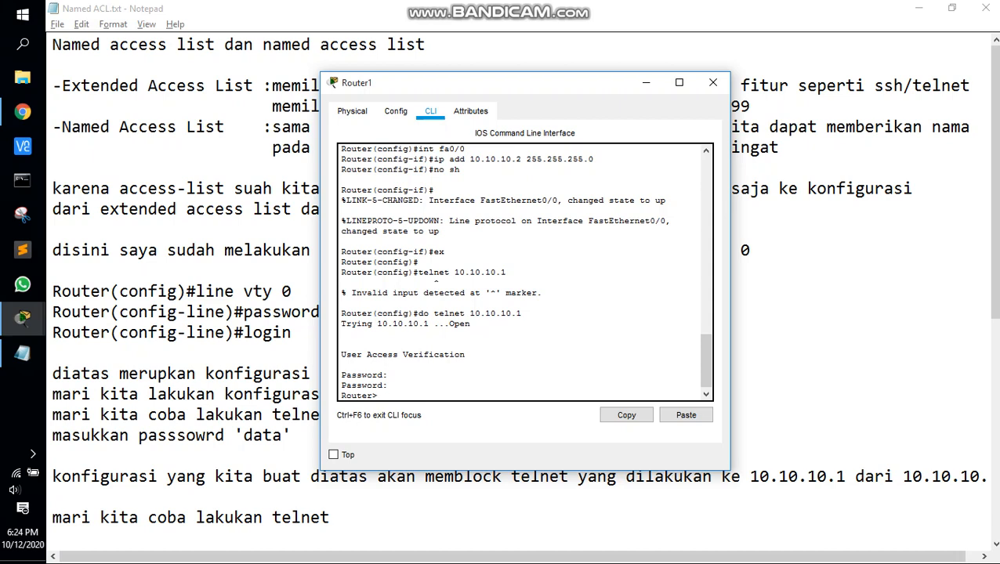
In Notepad, below the password line, add "kita berhasil masuk namun karena password tidak di atur pada router 1 kita tidak bisa melakukan"
{"action": "left_click", "coordinate": [646, 82]}
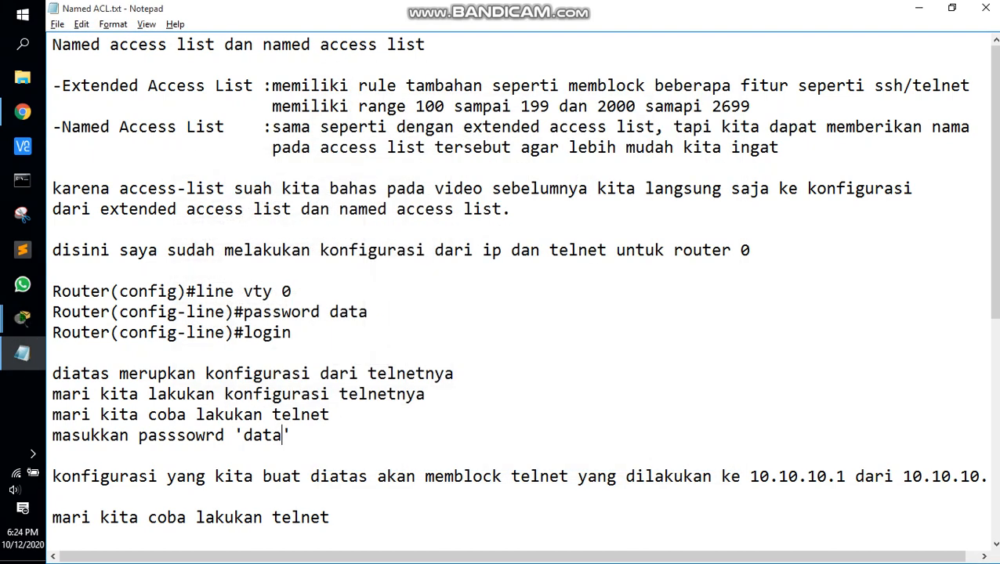
{"action": "key", "text": "Return"}
{"action": "key", "text": "BackSpace"}
{"action": "key", "text": "Return"}
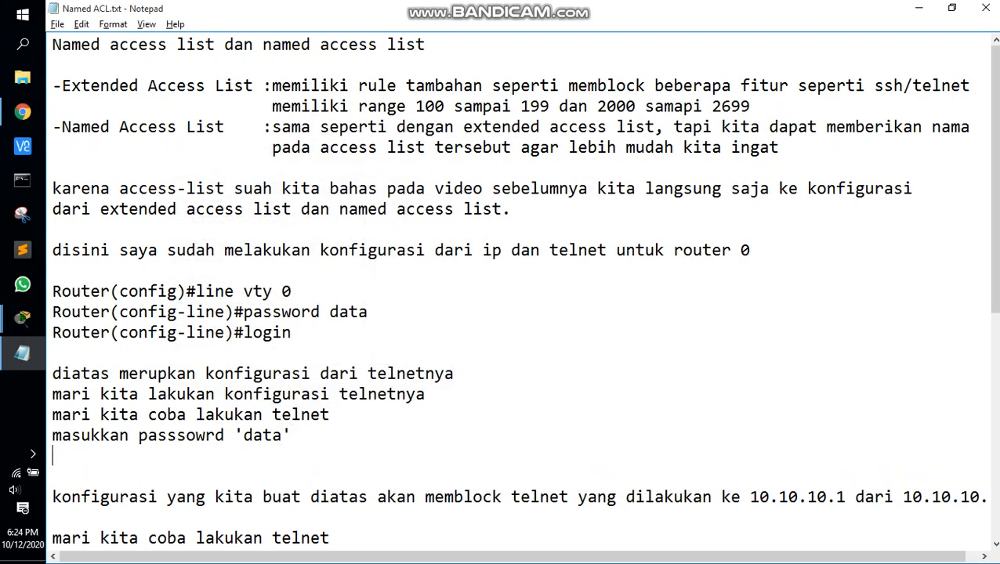
{"action": "type", "text": "kita berhas"}
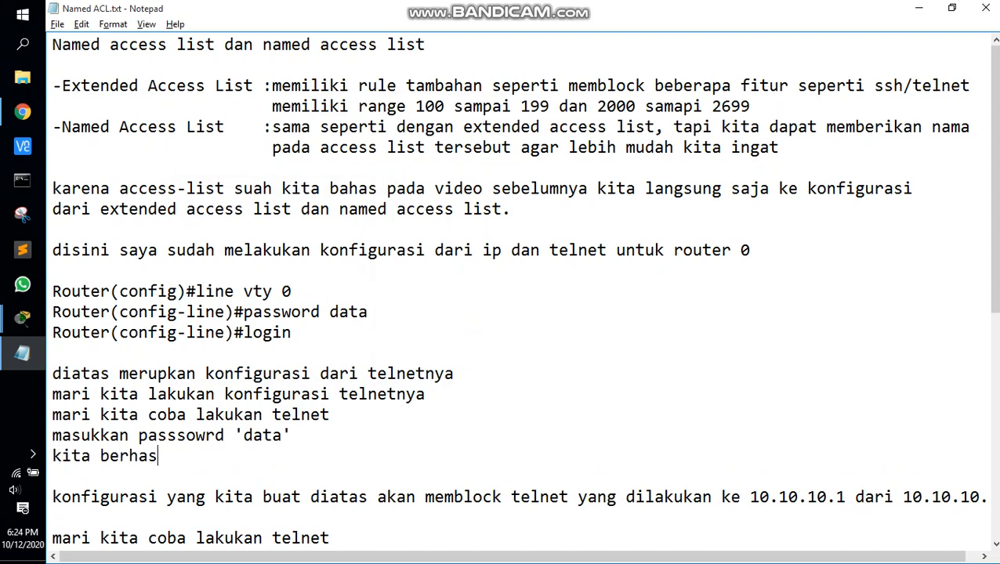
{"action": "type", "text": "il masuk nam"}
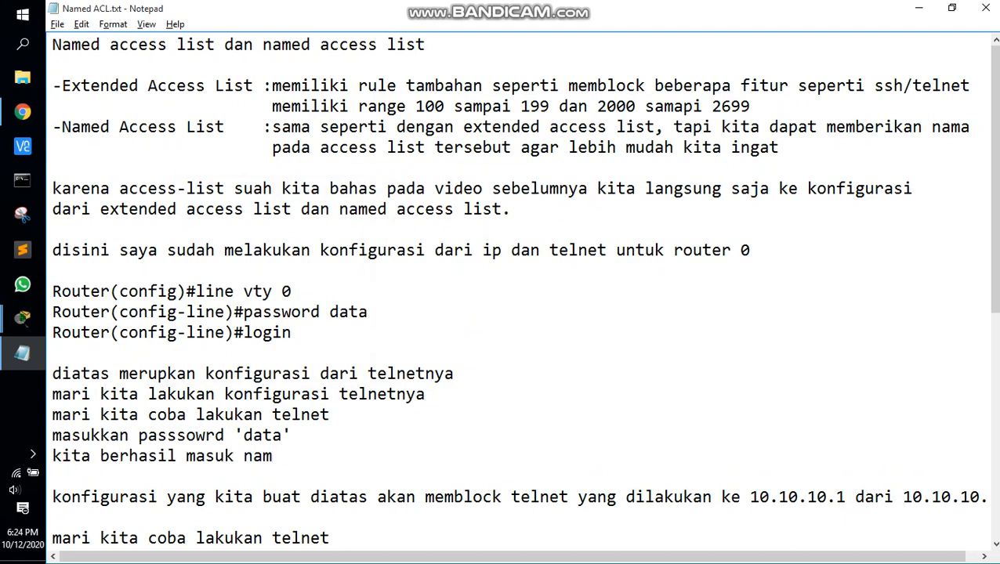
{"action": "type", "text": "un karena pas"}
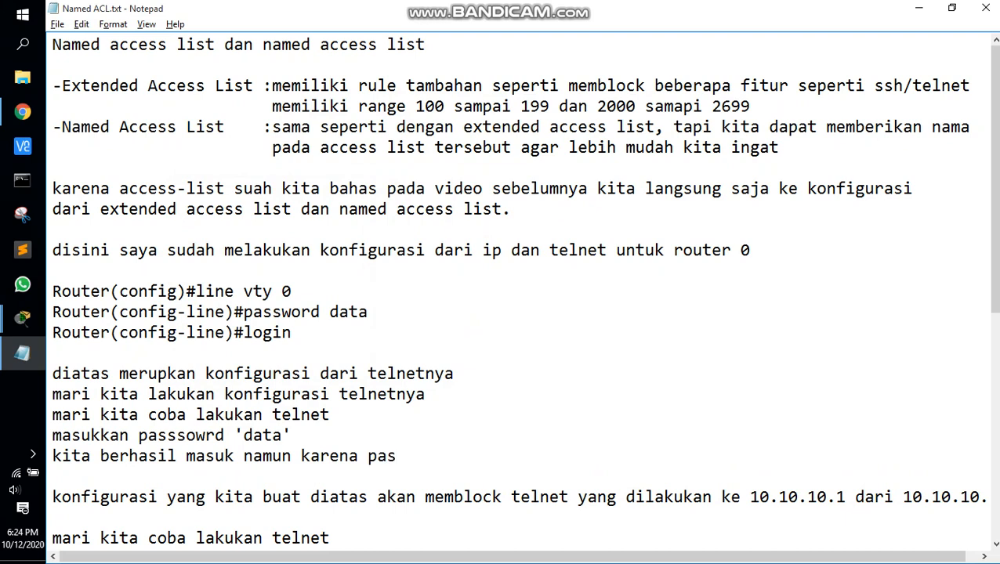
{"action": "type", "text": "sword ki"}
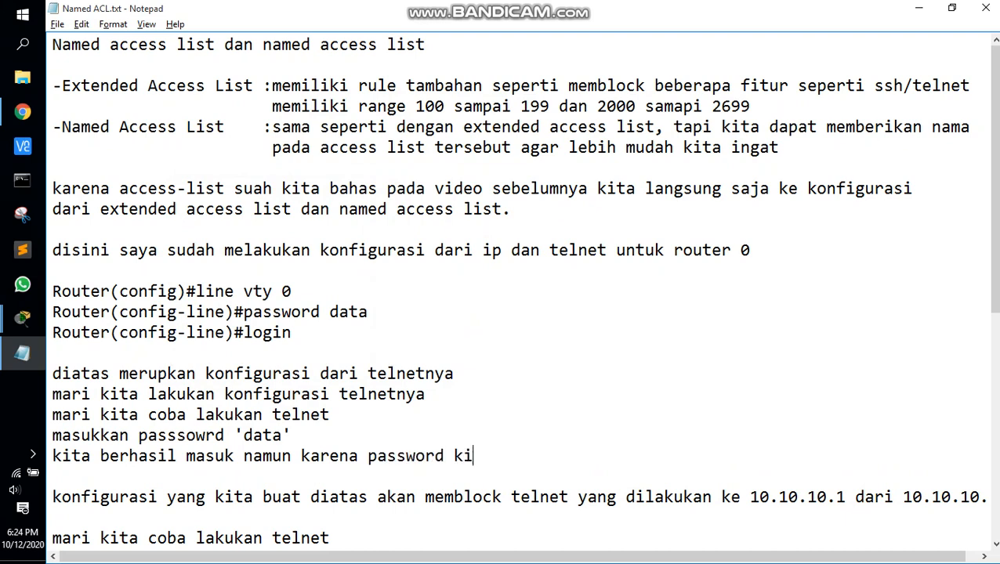
{"action": "key", "text": "BackSpace"}
{"action": "key", "text": "BackSpace"}
{"action": "type", "text": "tidak di a"}
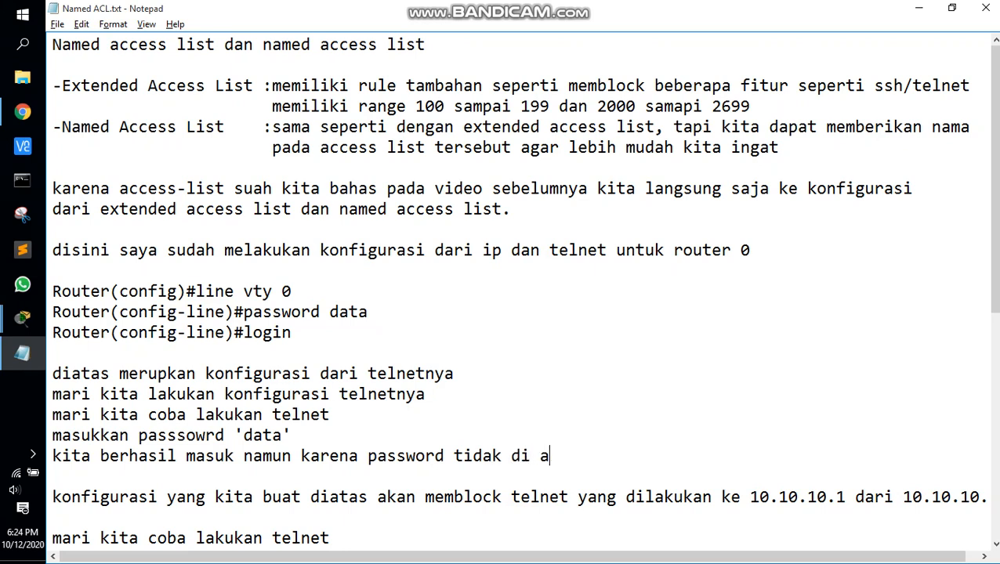
{"action": "type", "text": "tur pada route"}
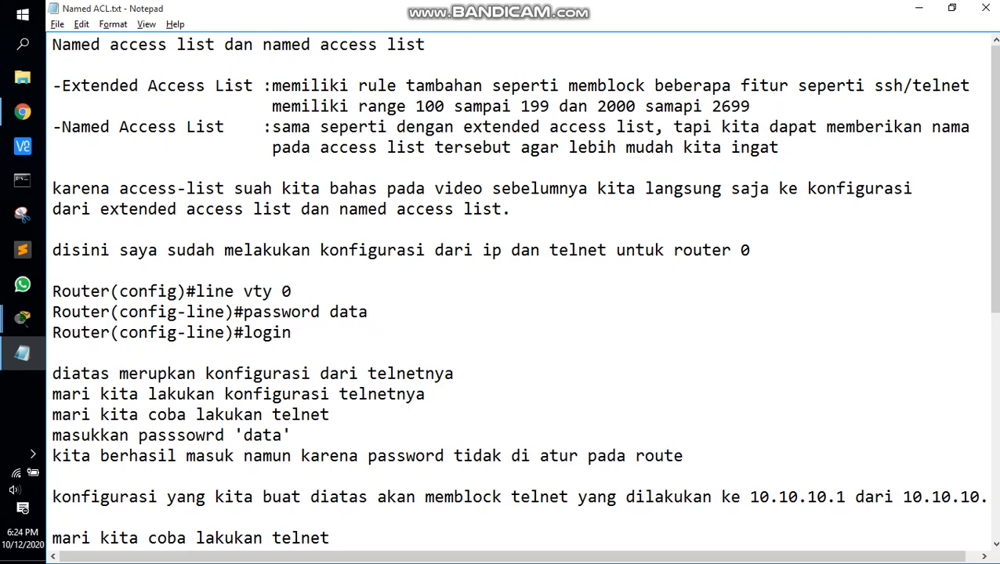
{"action": "type", "text": "r 1 kita tid"}
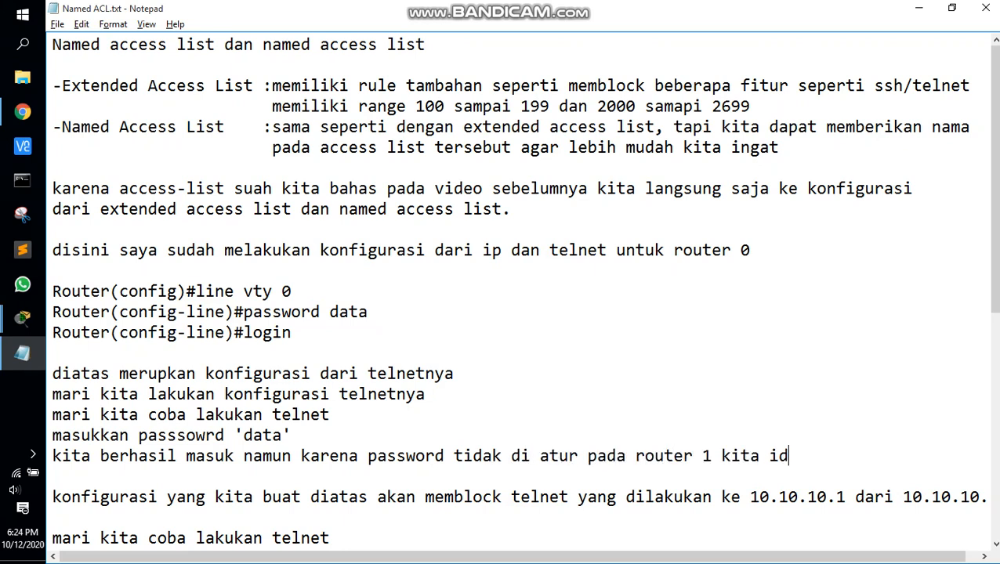
{"action": "key", "text": "BackSpace"}
{"action": "key", "text": "BackSpace"}
{"action": "type", "text": "tidak "}
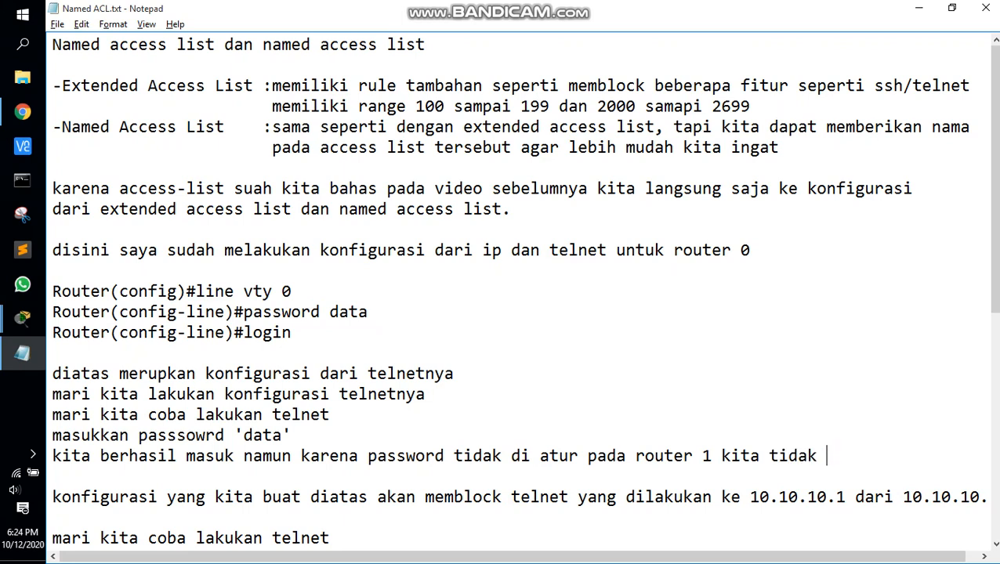
{"action": "type", "text": "bisa melakukan"}
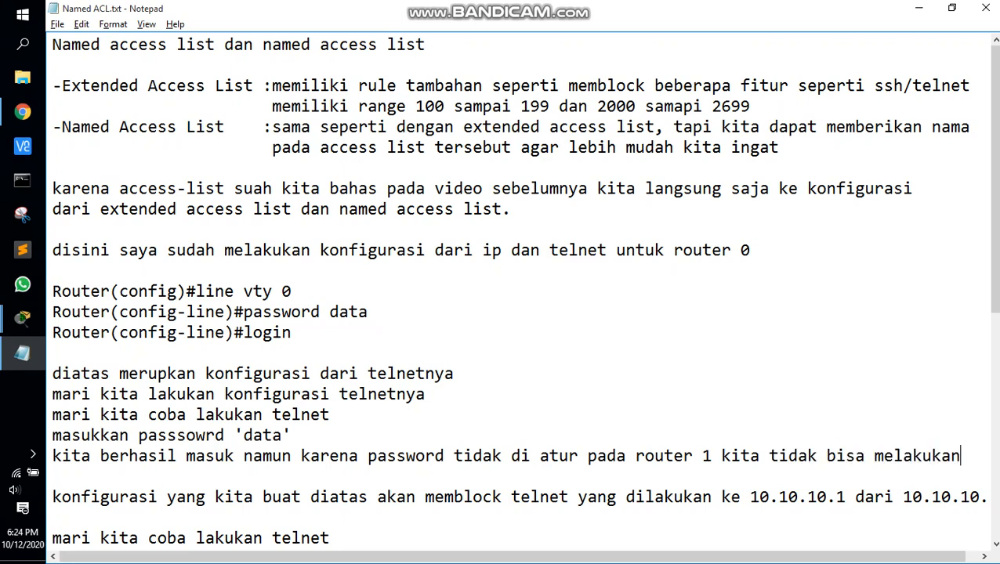
Continue the sentence on a new line of the notes with "apa apa disini"
{"action": "key", "text": "Return"}
{"action": "type", "text": "apap"}
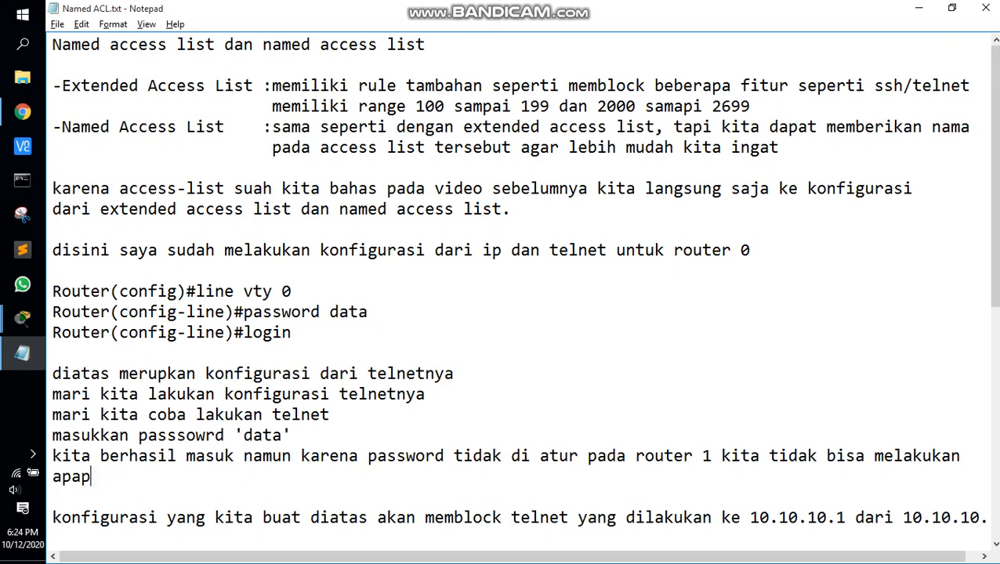
{"action": "key", "text": "BackSpace"}
{"action": "type", "text": "apap"}
{"action": "key", "text": "BackSpace"}
{"action": "key", "text": "BackSpace"}
{"action": "type", "text": "dis"}
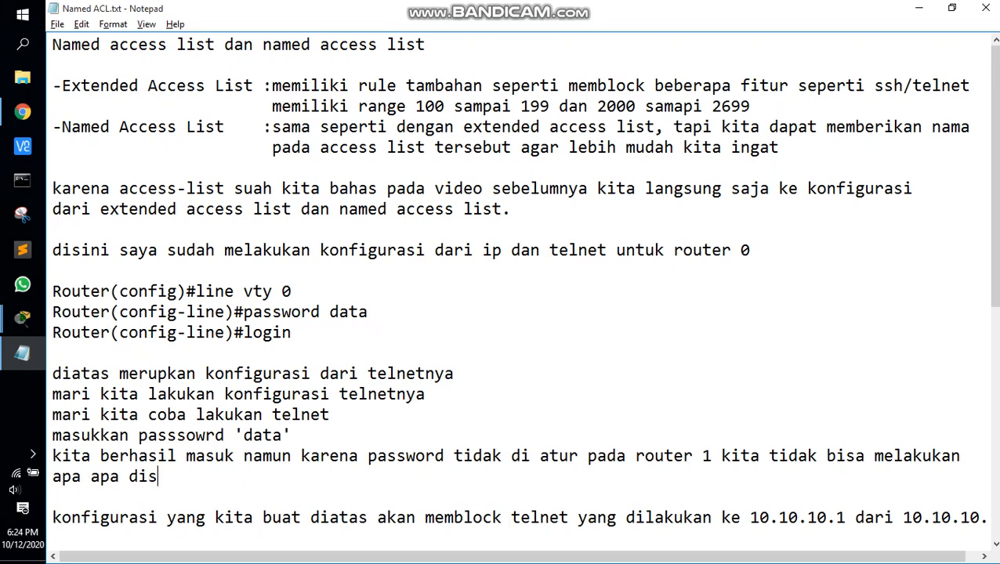
{"action": "type", "text": "ini"}
In Packet Tracer, try to enter privileged mode in Router1's telnet session with the command en
{"action": "key", "text": "alt+Tab"}
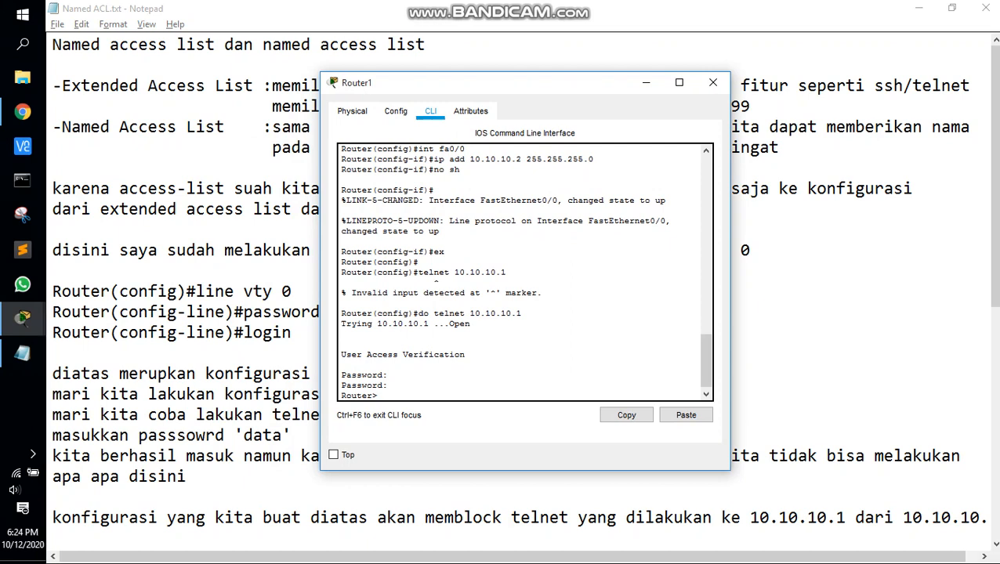
{"action": "type", "text": "e"}
{"action": "key", "text": "Return"}
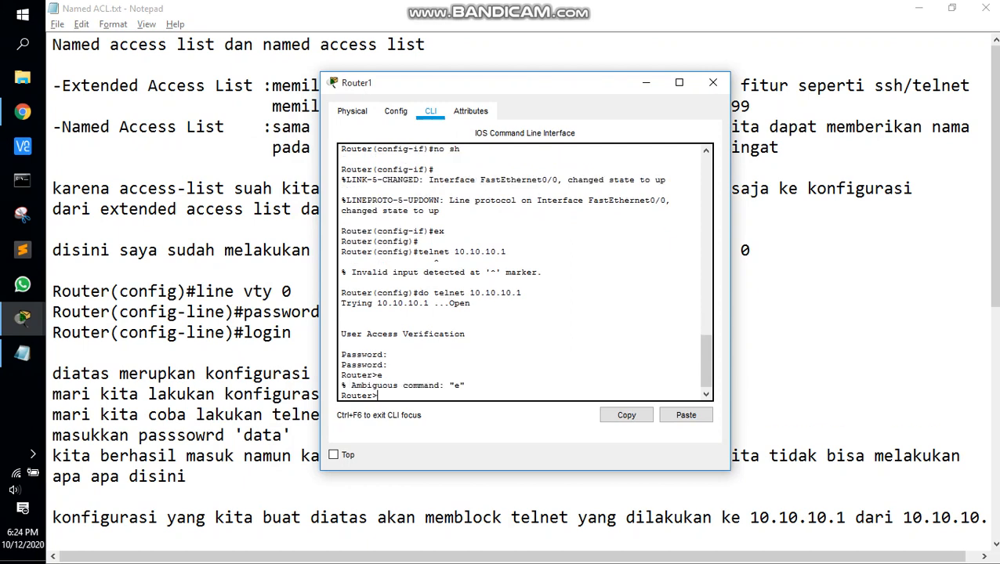
{"action": "type", "text": "en"}
{"action": "key", "text": "Return"}
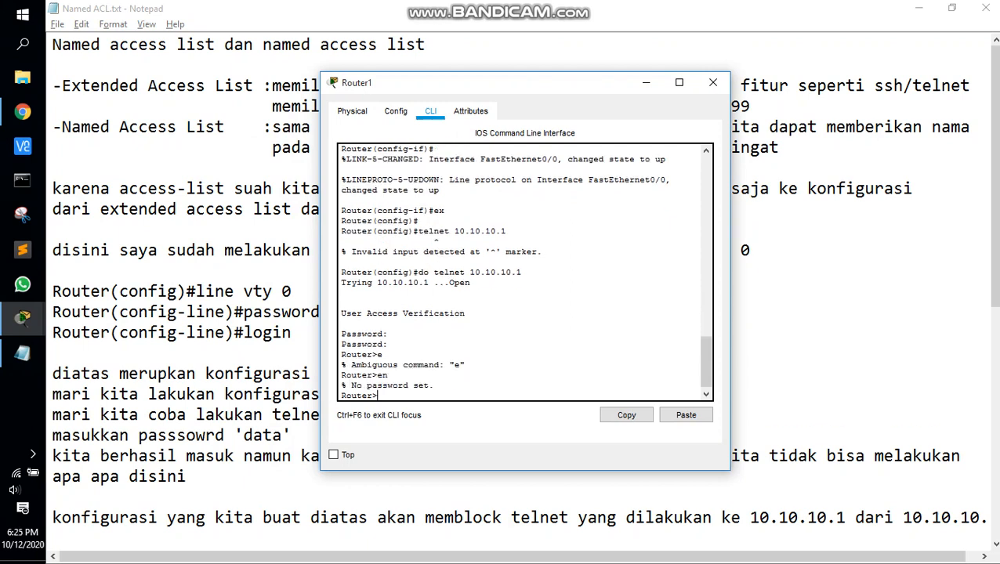
Copy the "% No password set." message from Router1's CLI and paste it after "apa apa disini" in the Notepad notes
{"action": "left_click_drag", "start_coordinate": [342, 385], "coordinate": [434, 385]}
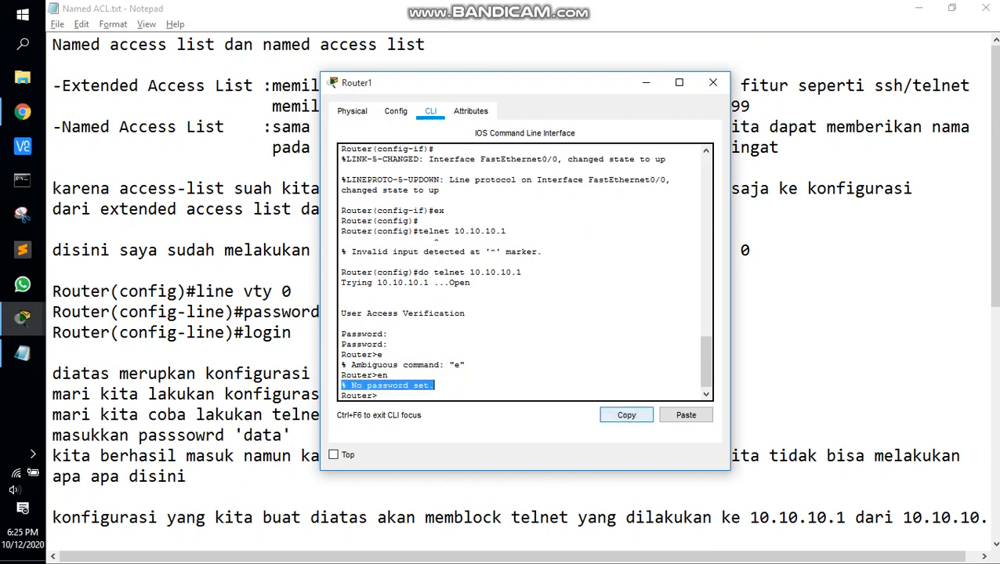
{"action": "left_click", "coordinate": [627, 415]}
{"action": "key", "text": "alt+Tab"}
{"action": "key", "text": "ctrl+v"}
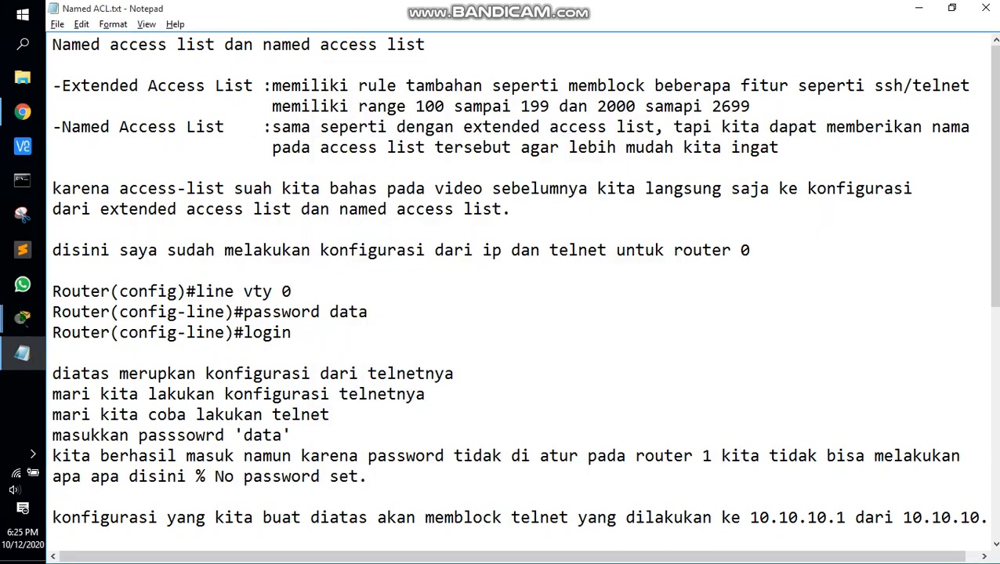
Enclose the pasted "% No password set." text in double quotes and start a new line below it
{"action": "type", "text": "\""}
{"action": "key", "text": "Left"}
{"action": "key", "text": "Left"}
{"action": "key", "text": "Left"}
{"action": "key", "text": "Left"}
{"action": "key", "text": "Left"}
{"action": "key", "text": "Left"}
{"action": "key", "text": "Left"}
{"action": "key", "text": "Left"}
{"action": "key", "text": "Left"}
{"action": "key", "text": "Left"}
{"action": "key", "text": "Left"}
{"action": "key", "text": "Right"}
{"action": "key", "text": "Right"}
{"action": "type", "text": "\""}
{"action": "key", "text": "End"}
{"action": "key", "text": "Return"}
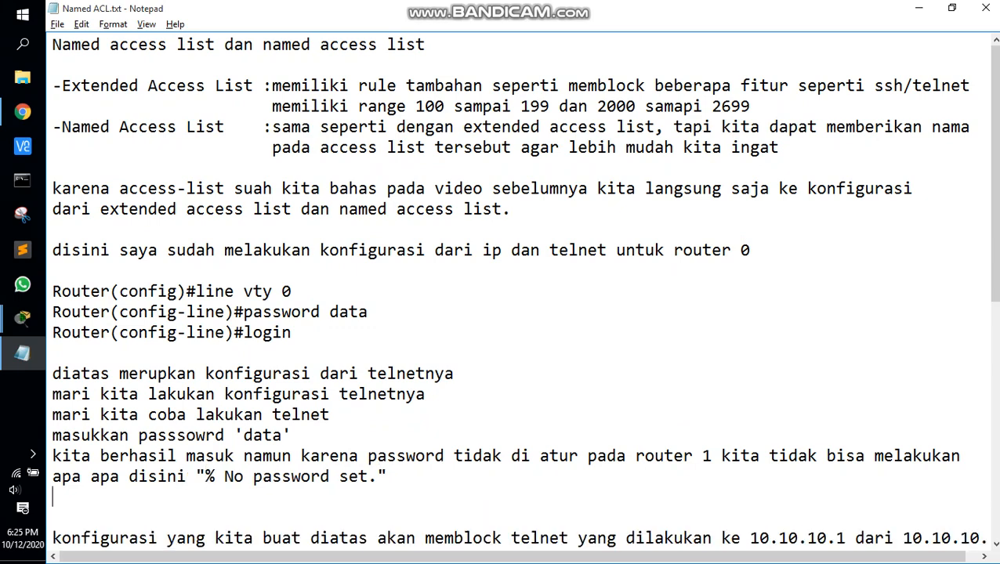
Write "ini membuktikan kalau kita sudah berhasil melakukan telnet," on the new line of the notes
{"action": "key", "text": "alt+Tab"}
{"action": "key", "text": "alt+Tab"}
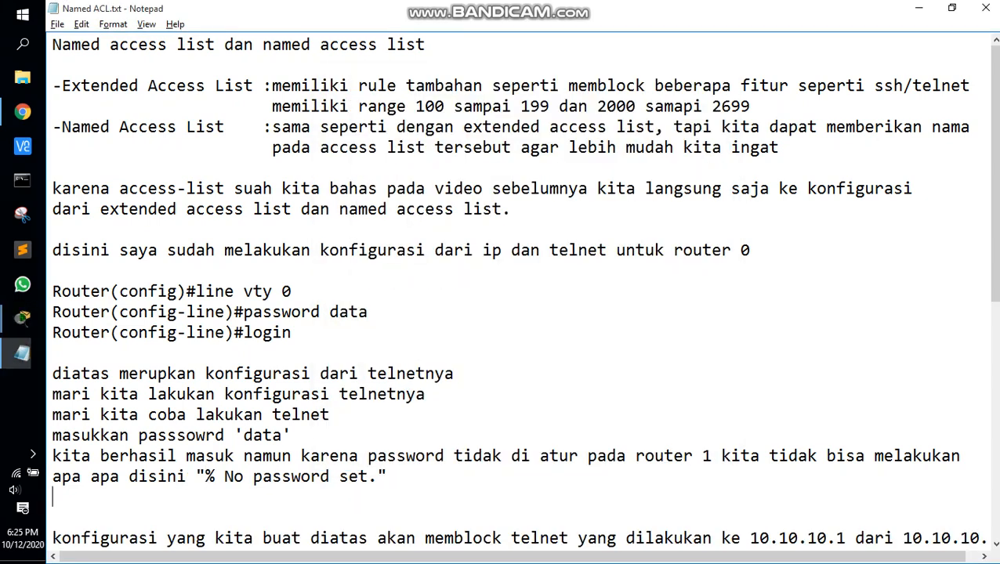
{"action": "type", "text": "ini membu"}
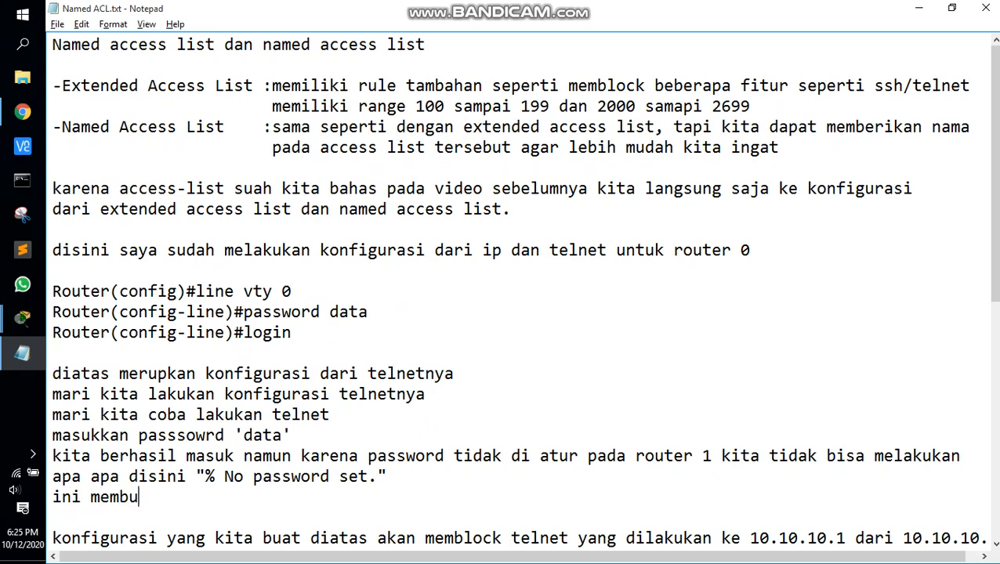
{"action": "type", "text": "ktikan kalau "}
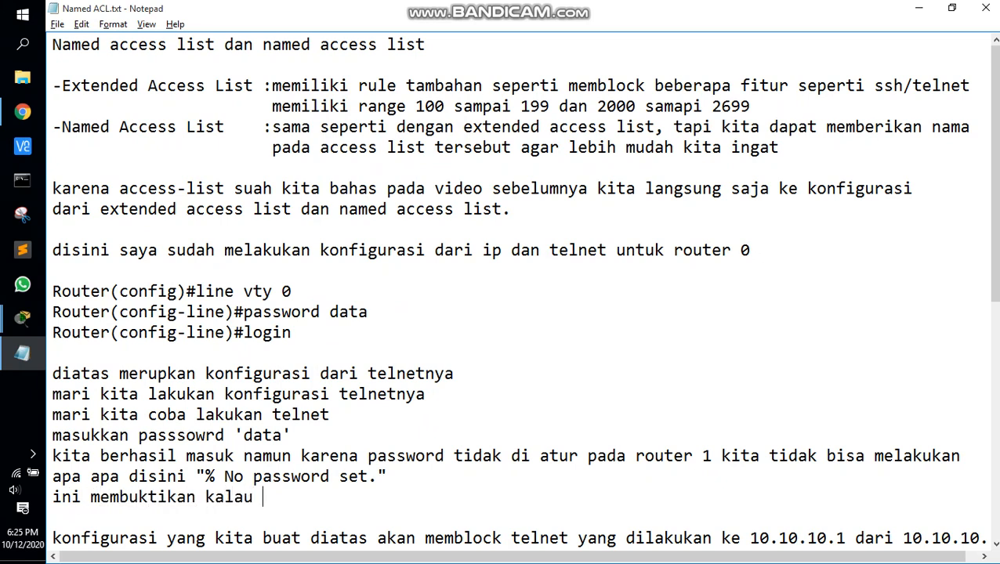
{"action": "type", "text": "kita su"}
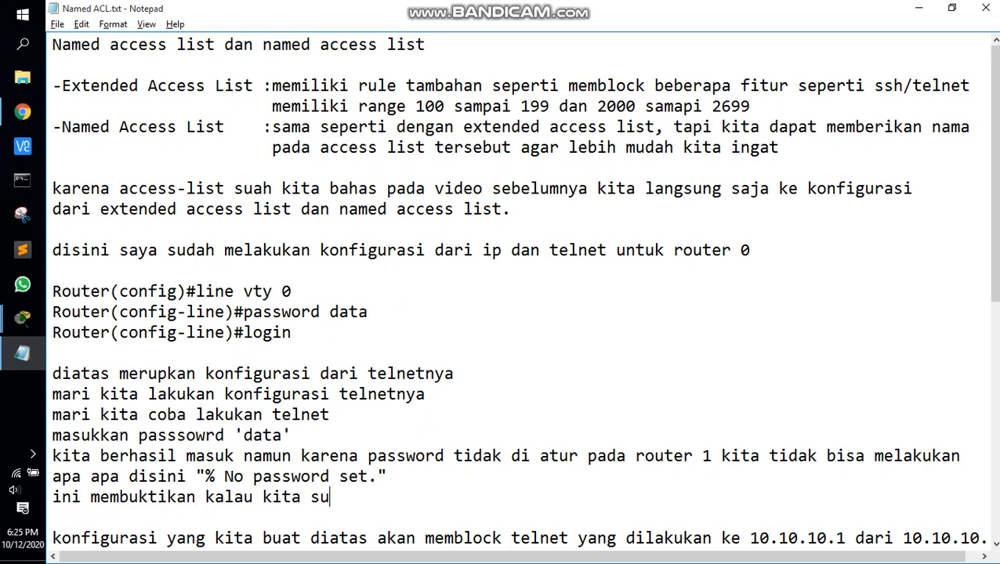
{"action": "type", "text": "dah berhasil me"}
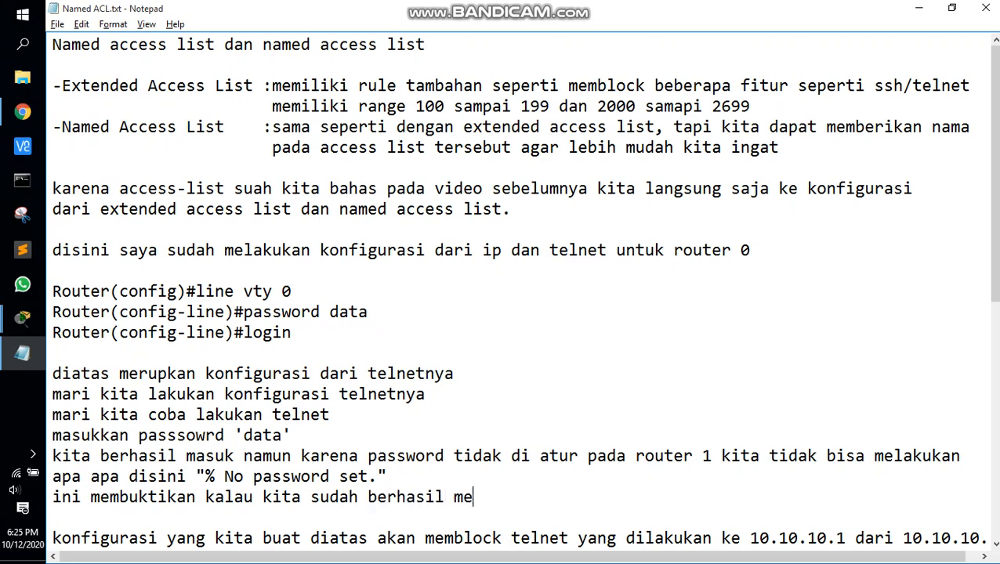
{"action": "type", "text": "lakukan telnet"}
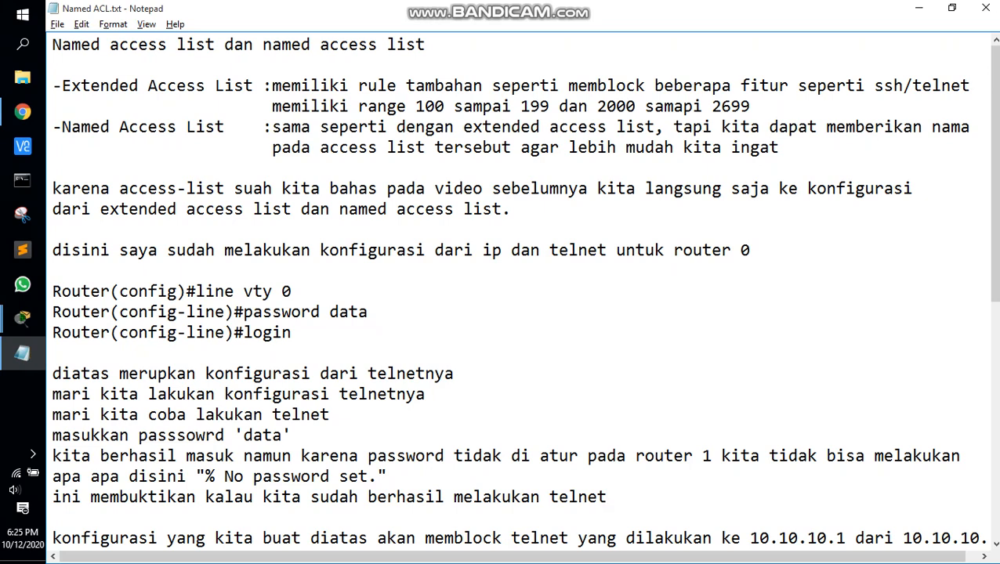
{"action": "type", "text": ", ji k"}
{"action": "key", "text": "BackSpace"}
{"action": "key", "text": "BackSpace"}
In Packet Tracer, close Router1's telnet session to 10.10.10.1 with the command ex
{"action": "key", "text": "alt+Tab"}
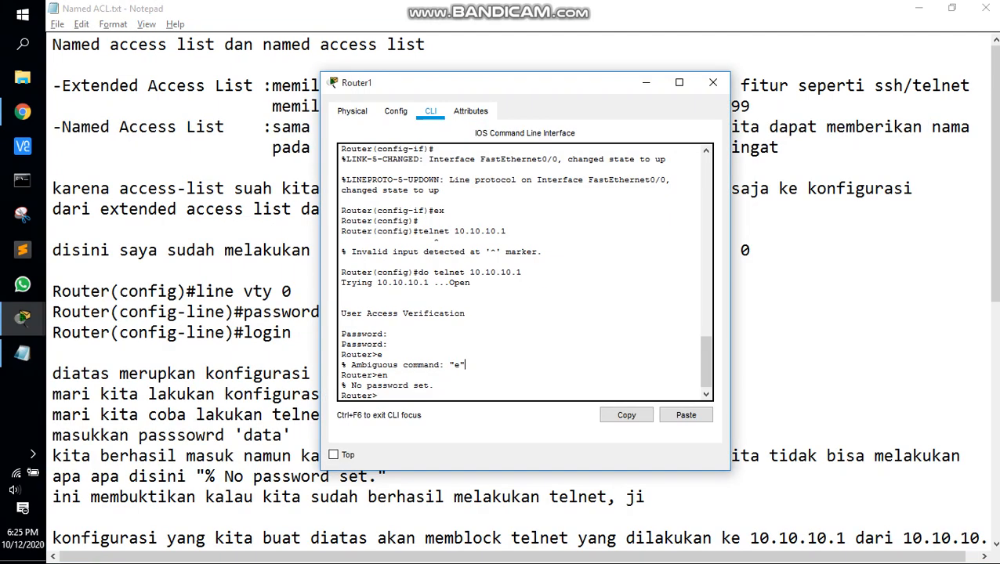
{"action": "type", "text": "ex"}
{"action": "key", "text": "Return"}
{"action": "key", "text": "Return"}
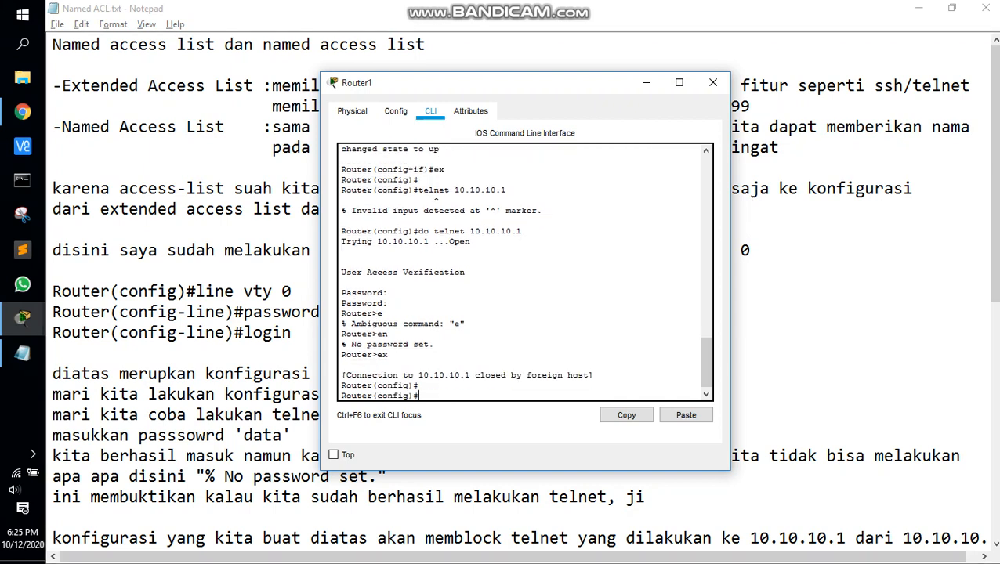
Copy "[Connection to 10.10.10.1 closed by foreign host]" from Router1's CLI and paste it after "melakukan telnet," in the notes, replacing the stray "ji"
{"action": "left_click_drag", "start_coordinate": [340, 375], "coordinate": [593, 374]}
{"action": "left_click", "coordinate": [627, 414]}
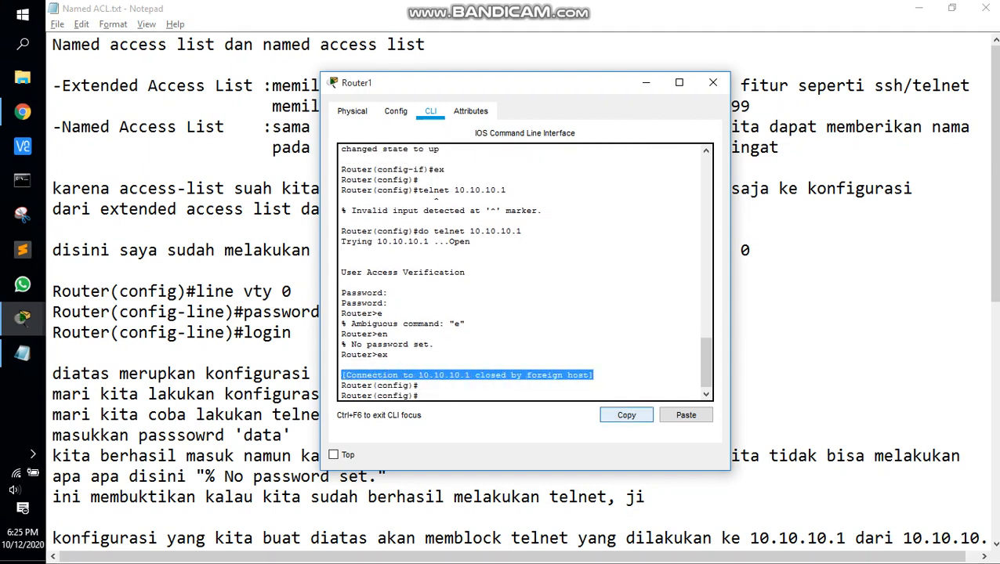
{"action": "key", "text": "alt+Tab"}
{"action": "key", "text": "BackSpace"}
{"action": "key", "text": "BackSpace"}
{"action": "right_click", "coordinate": [693, 293]}
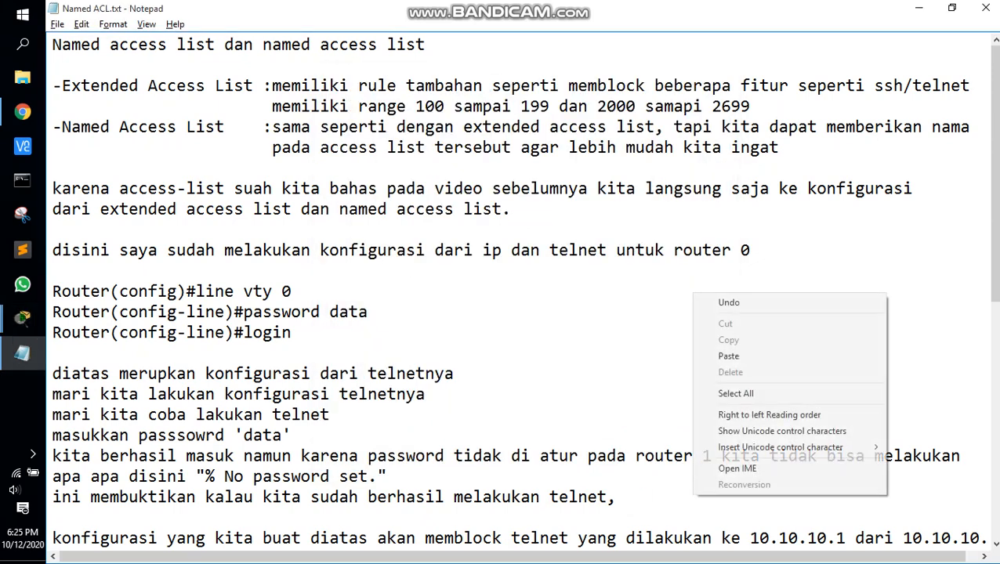
{"action": "left_click", "coordinate": [729, 357]}
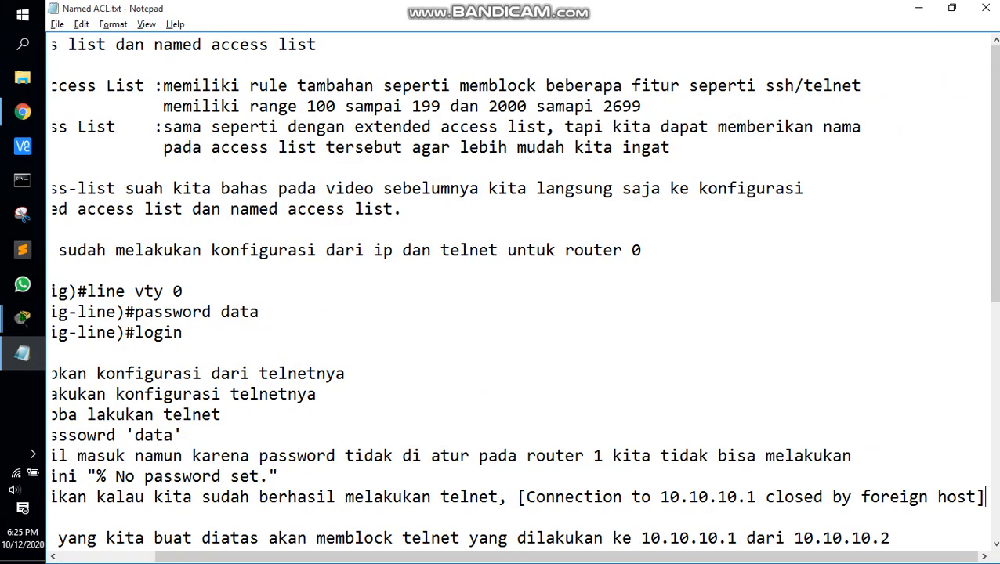
Write "kita sudah menutup koneksi ke 10.10.10.1" on a new line below the connection-closed line in the notes
{"action": "key", "text": "Return"}
{"action": "type", "text": "kita "}
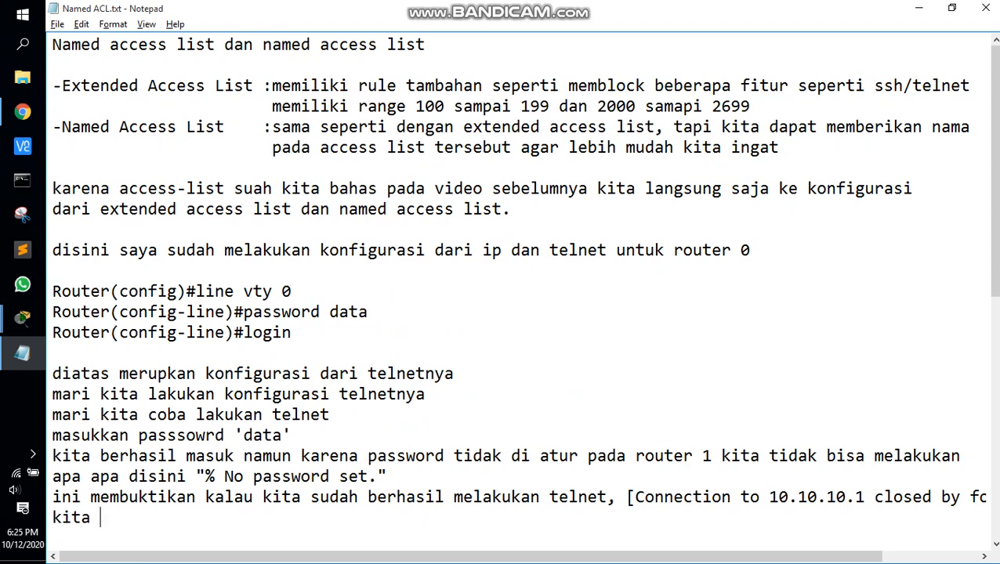
{"action": "type", "text": "sudah menutuo"}
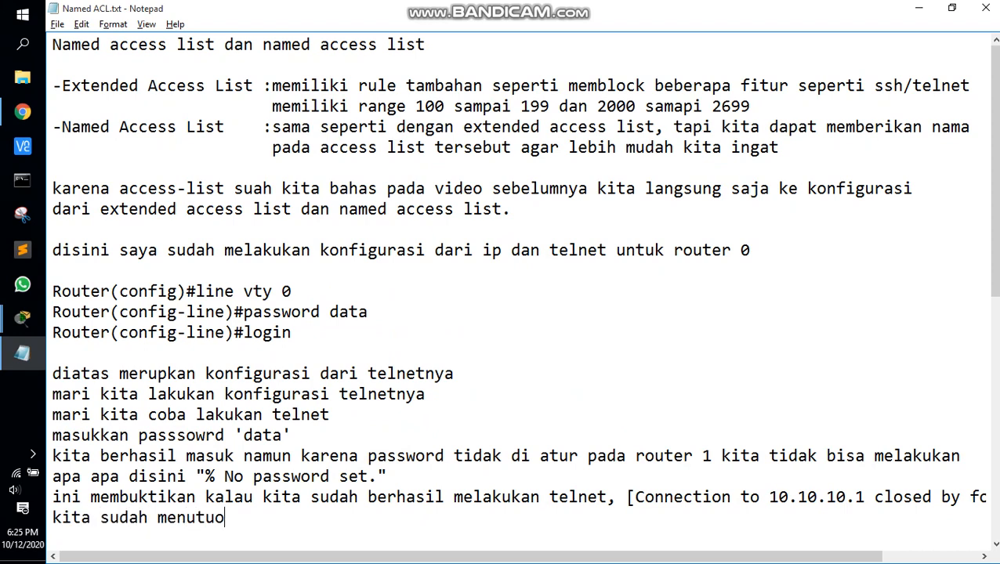
{"action": "key", "text": "BackSpace"}
{"action": "type", "text": "p koneksi ke 10.10.10.1"}
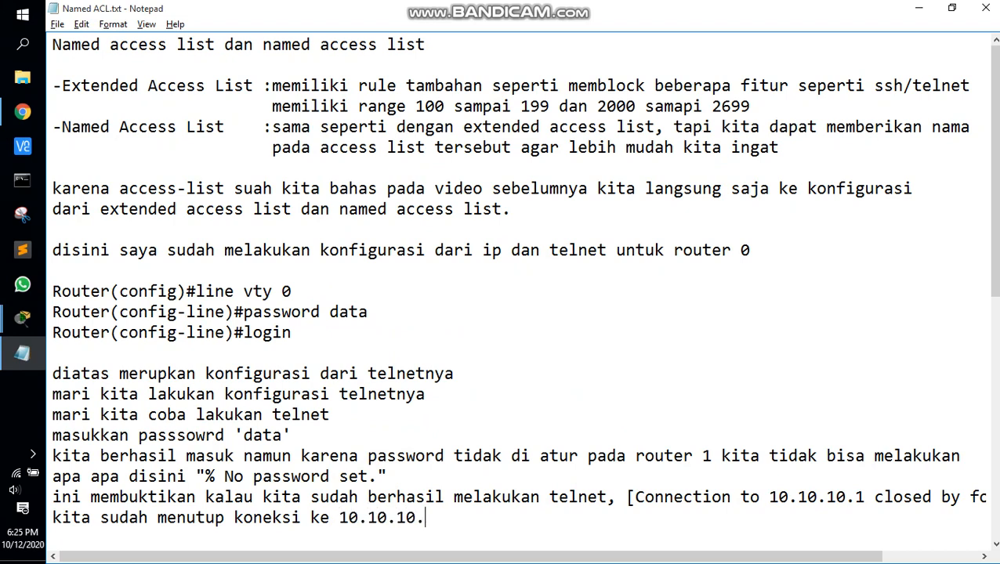
Leave a blank line in the notes and write "mari kita buat named ACL nya" below it
{"action": "key", "text": "Return"}
{"action": "key", "text": "Return"}
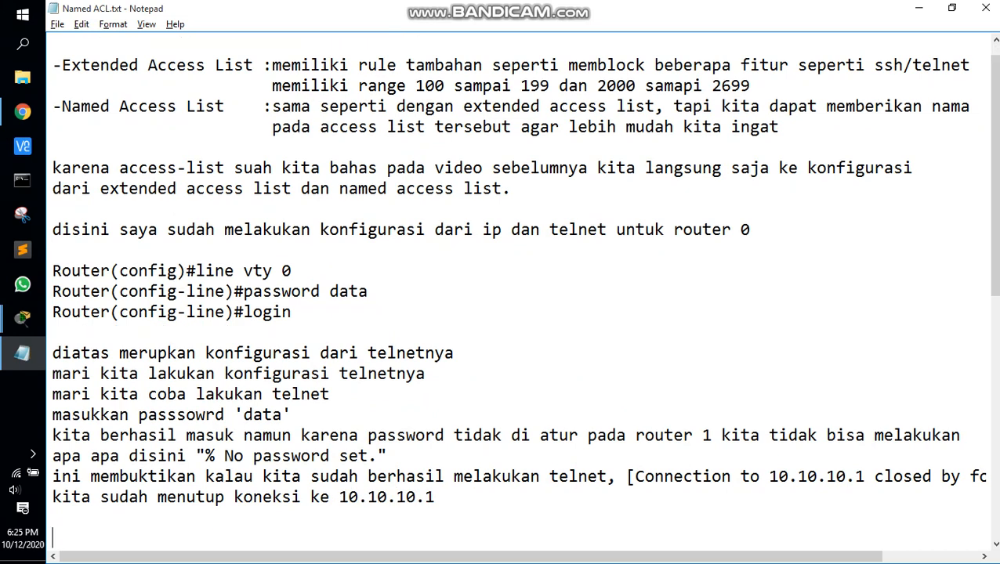
{"action": "type", "text": "mari kita bu"}
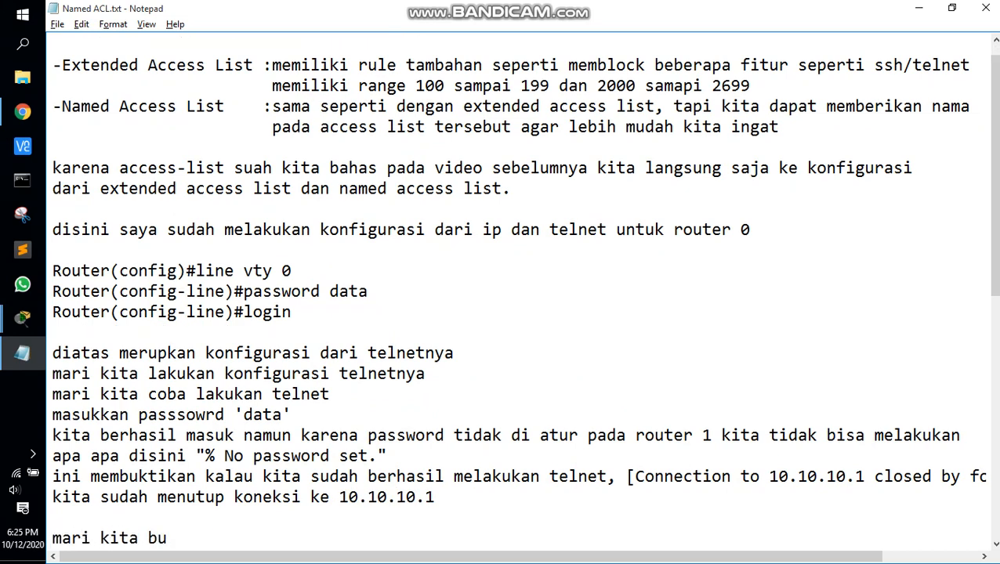
{"action": "type", "text": "at named a"}
{"action": "key", "text": "BackSpace"}
{"action": "type", "text": "A"}
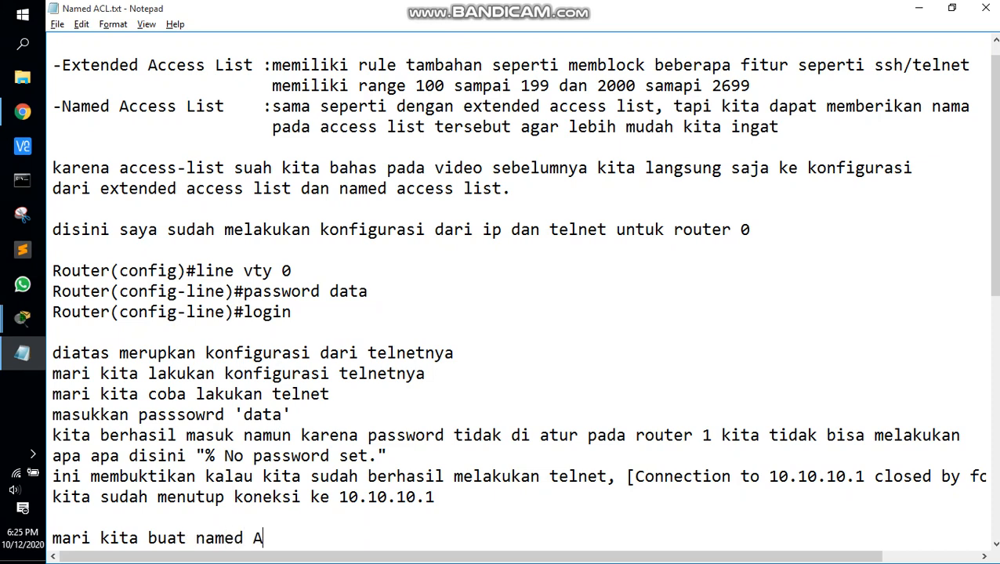
{"action": "type", "text": "CL nya"}
{"action": "key", "text": "BackSpace"}
{"action": "key", "text": "BackSpace"}
{"action": "type", "text": "nya"}
Switch to Packet Tracer and open Router0's CLI from the topology
{"action": "key", "text": "alt+Tab"}
{"action": "key", "text": "alt+Tab"}
{"action": "key", "text": "alt+Tab"}
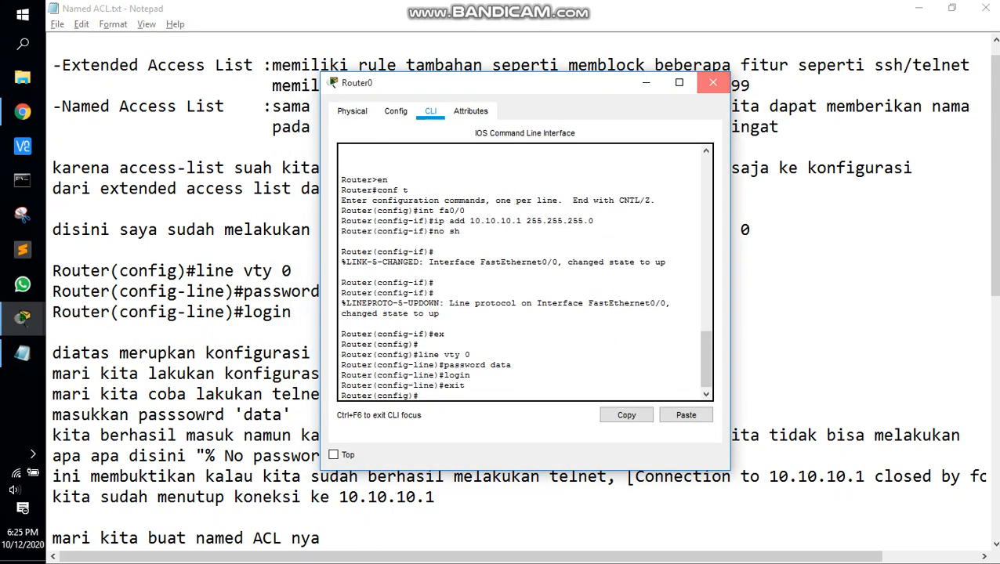
{"action": "key", "text": "alt+Tab"}
{"action": "key", "text": "alt+Tab"}
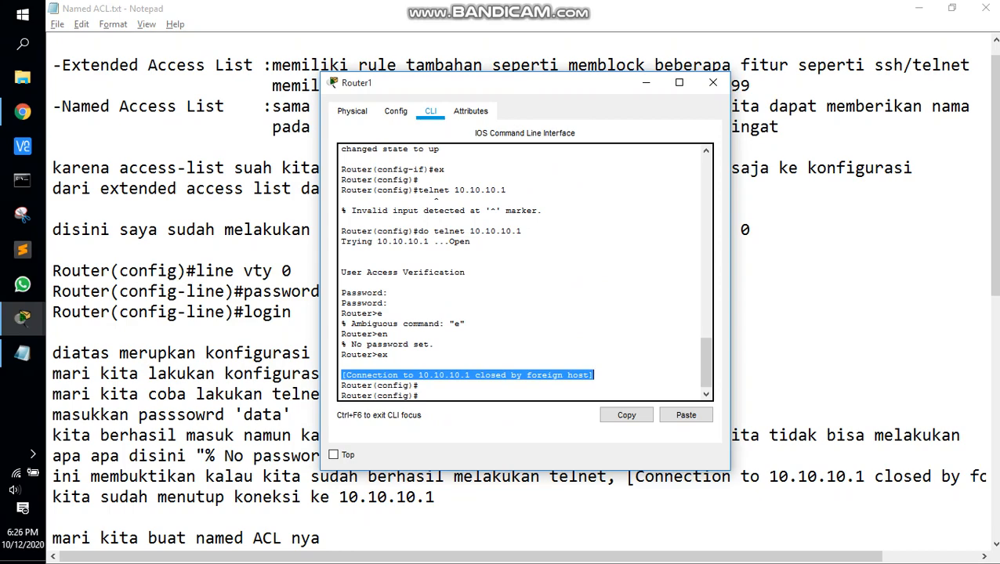
{"action": "left_click", "coordinate": [420, 396]}
{"action": "key", "text": "alt+Tab"}
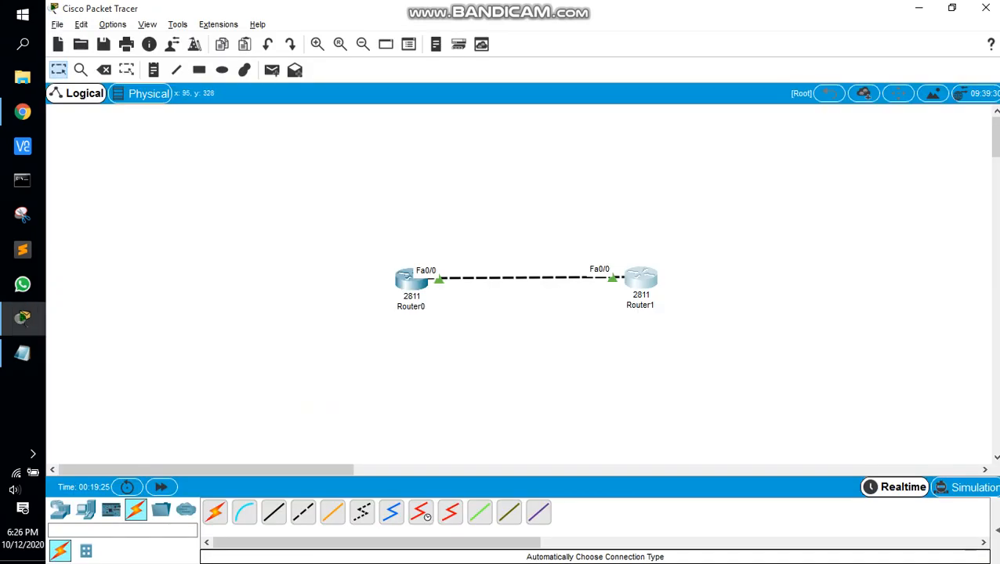
{"action": "left_click", "coordinate": [408, 276]}
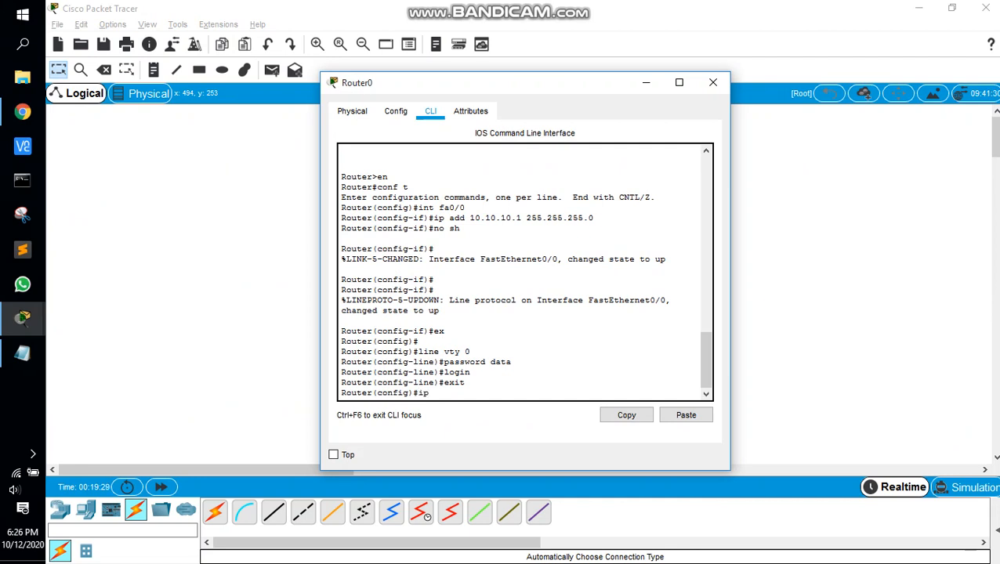
Try to create an access list on Router0 with the command ip access-list telnet
{"action": "type", "text": "ip acc"}
{"action": "key", "text": "Tab"}
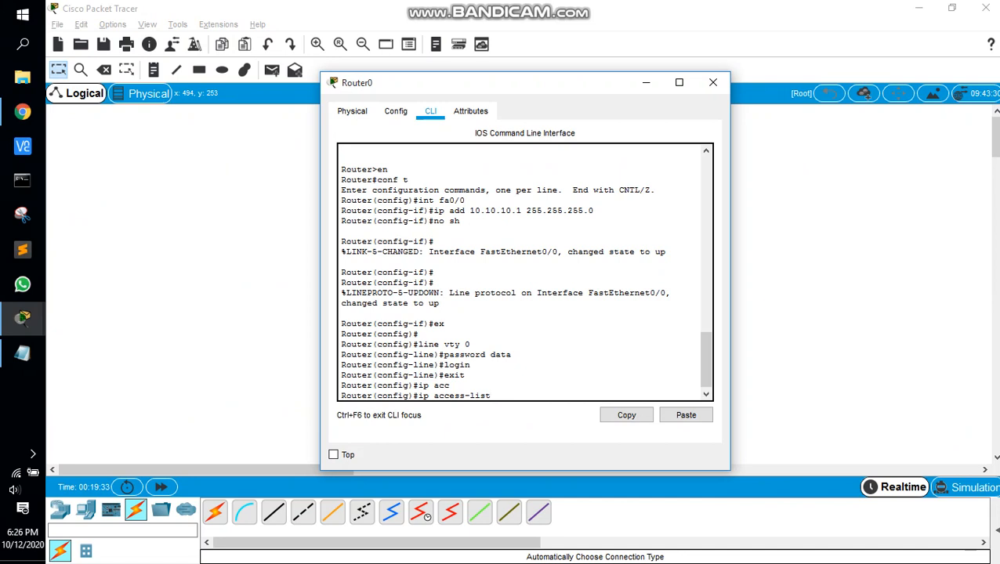
{"action": "type", "text": "tel"}
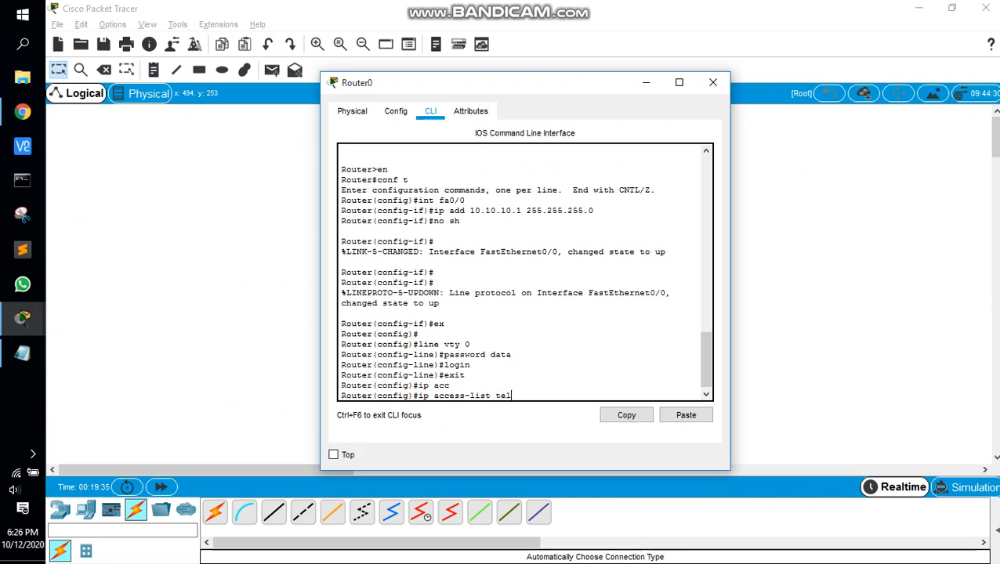
{"action": "type", "text": "net"}
{"action": "key", "text": "Return"}
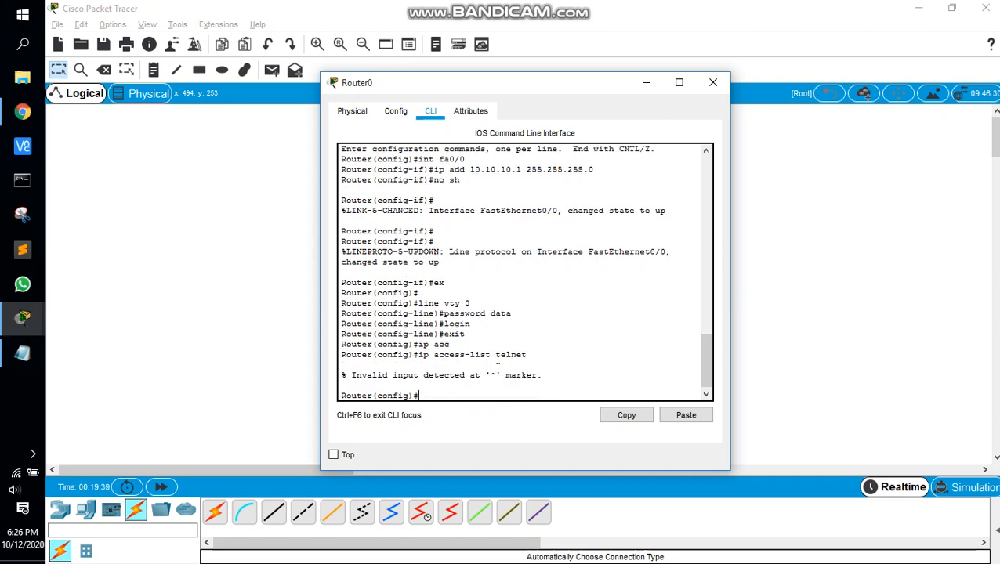
Recall the last command on Router0, cut it back to ip access-list, and list its available options with ?
{"action": "key", "text": "Up"}
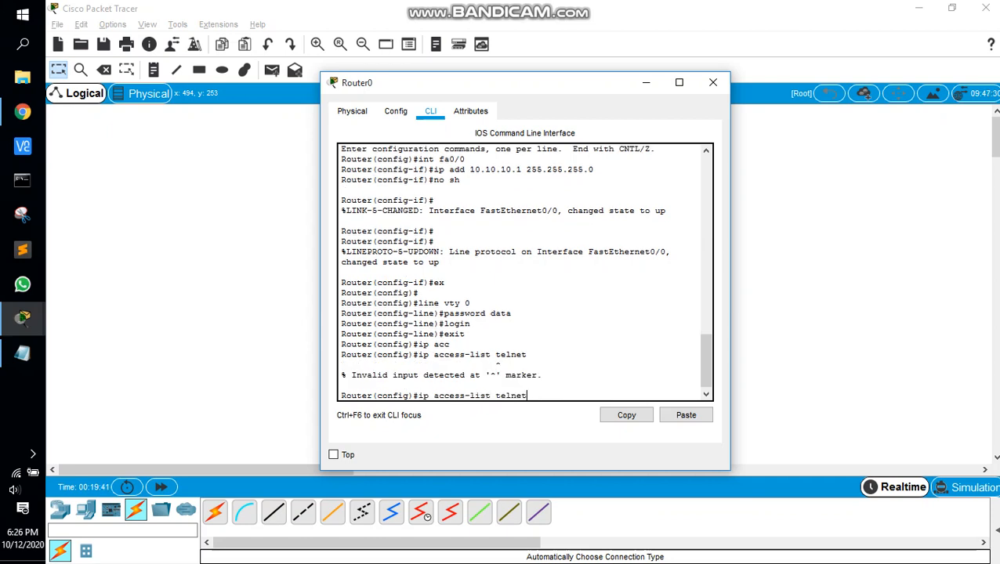
{"action": "key", "text": "BackSpace"}
{"action": "key", "text": "BackSpace"}
{"action": "type", "text": "?"}
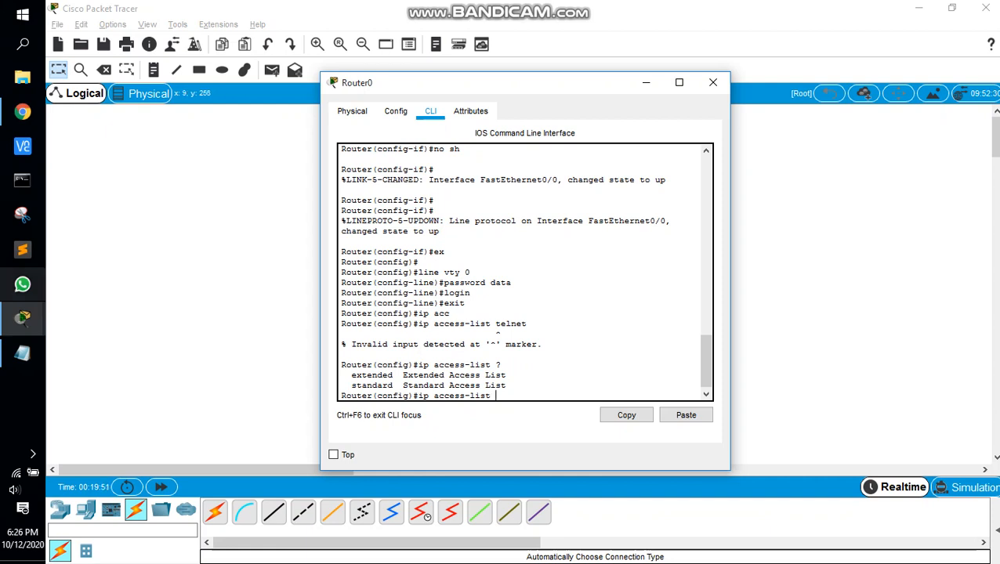
Create a named extended access list on Router0 with the command ip access-list extended telent
{"action": "mouse_move", "coordinate": [22, 112]}
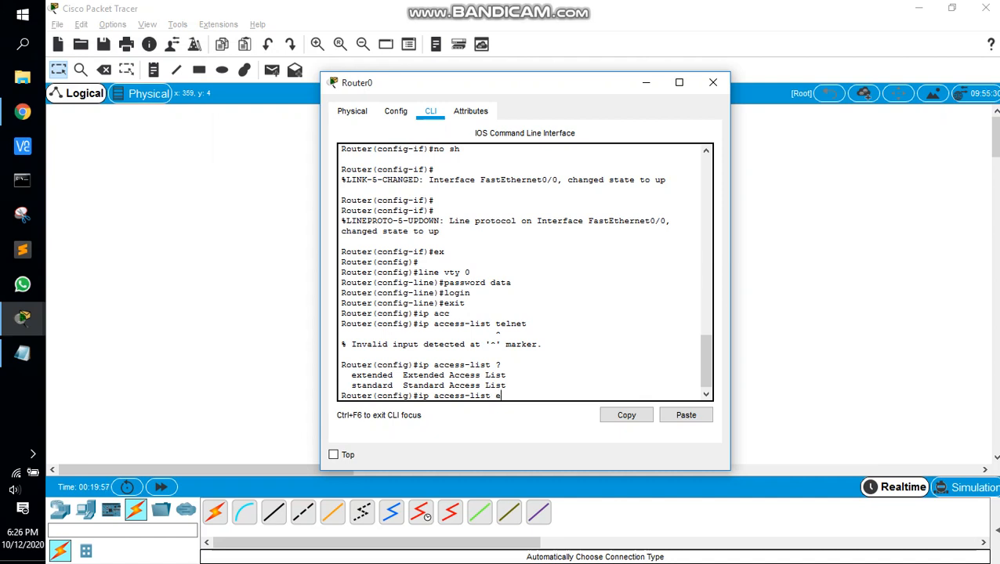
{"action": "type", "text": "x"}
{"action": "key", "text": "Tab"}
{"action": "type", "text": "poo"}
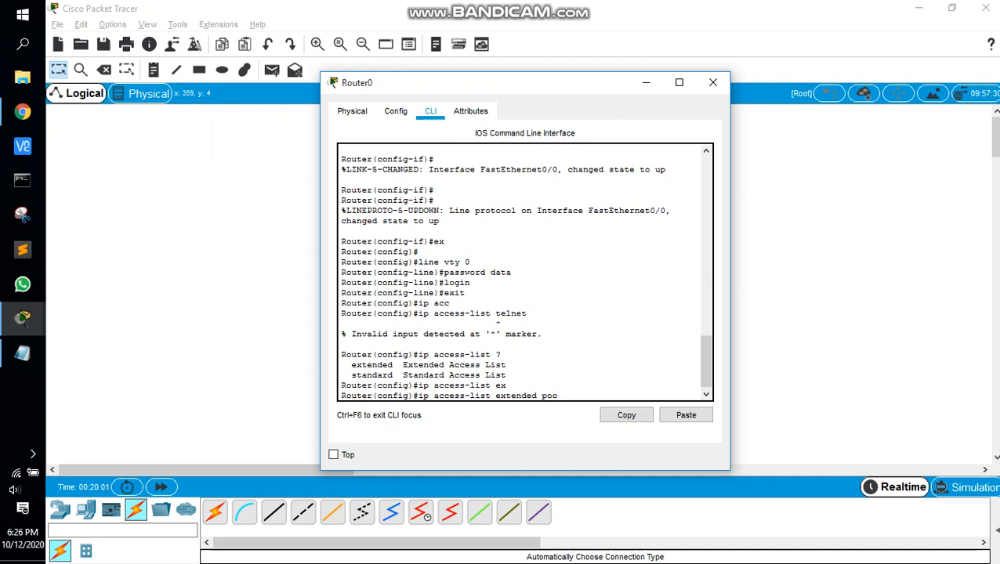
{"action": "key", "text": "BackSpace"}
{"action": "key", "text": "BackSpace"}
{"action": "key", "text": "BackSpace"}
{"action": "type", "text": "telent"}
{"action": "key", "text": "Return"}
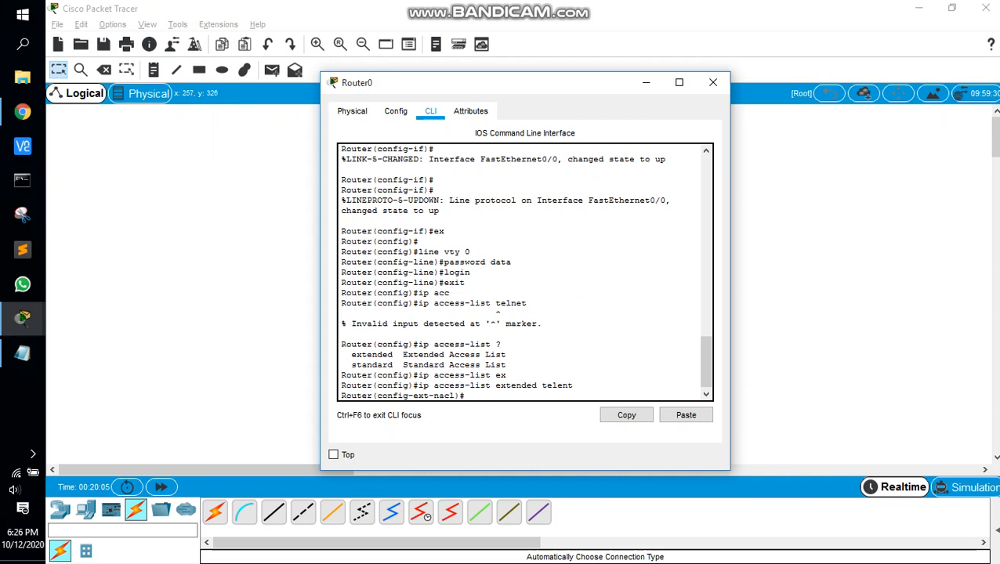
Switch back to the Notepad notes and start a new line below "mari kita buat named ACL nya"
{"action": "left_click", "coordinate": [311, 111]}
{"action": "left_click", "coordinate": [22, 354]}
{"action": "scroll", "coordinate": [518, 298], "scroll_direction": "down", "scroll_amount": 6}
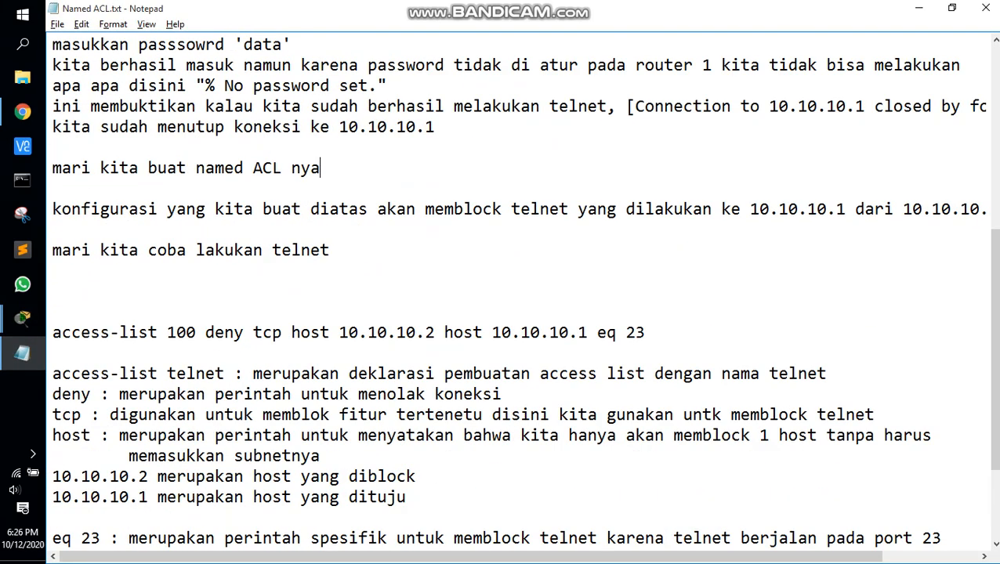
{"action": "scroll", "coordinate": [517, 298], "scroll_direction": "up", "scroll_amount": 1}
{"action": "key", "text": "Up"}
{"action": "key", "text": "Down"}
{"action": "key", "text": "Down"}
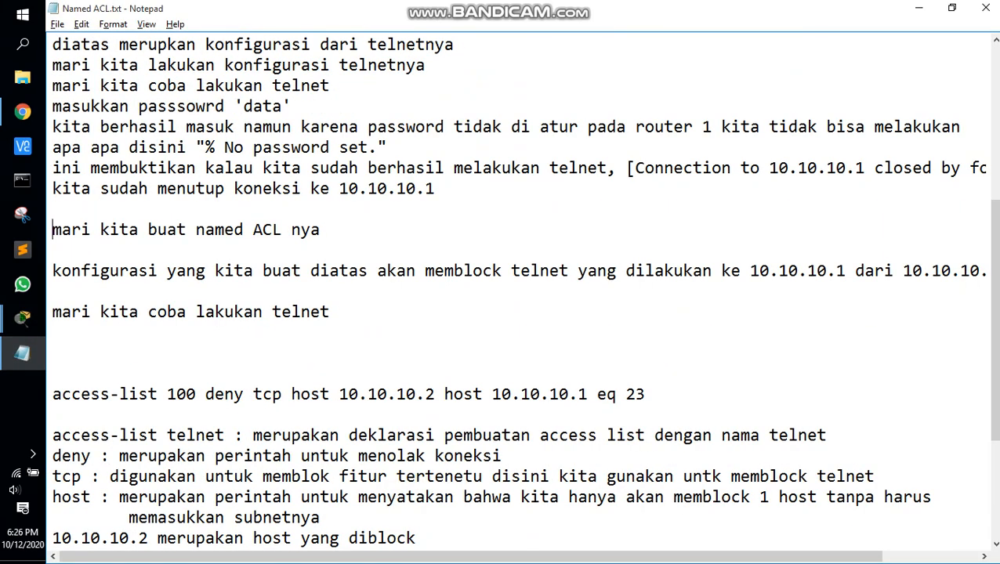
{"action": "key", "text": "Up"}
{"action": "key", "text": "Return"}
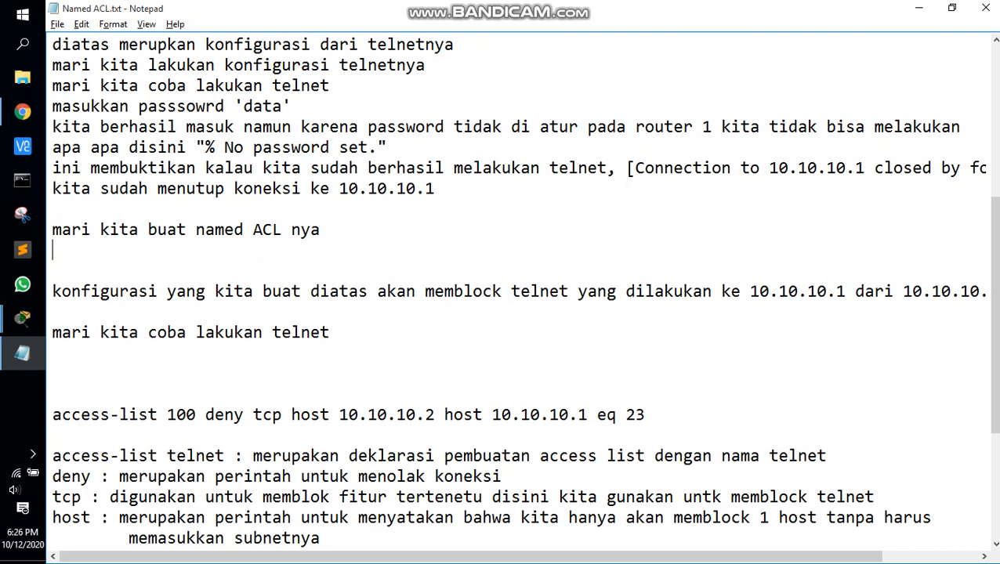
Write "perlu diketahui command pada extended ACL dan named adalah sama yang membeakan adalah" on the new line
{"action": "type", "text": "perlu diket"}
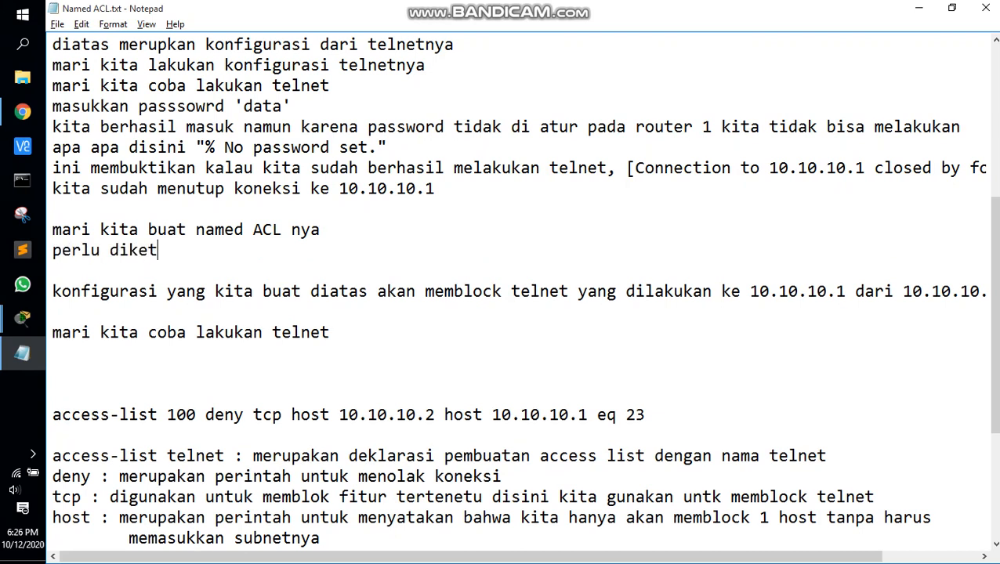
{"action": "type", "text": "ahui co"}
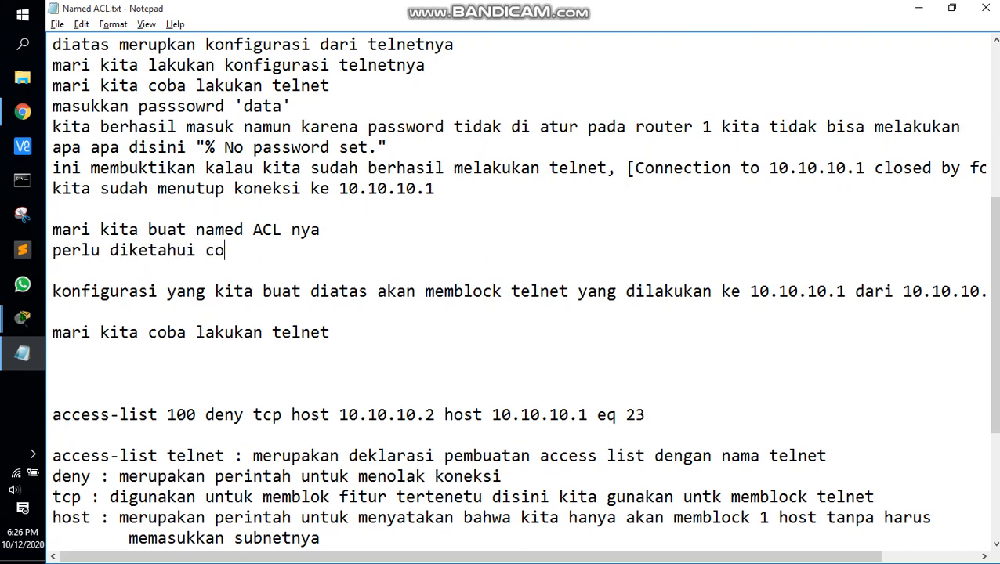
{"action": "type", "text": "mmand pada "}
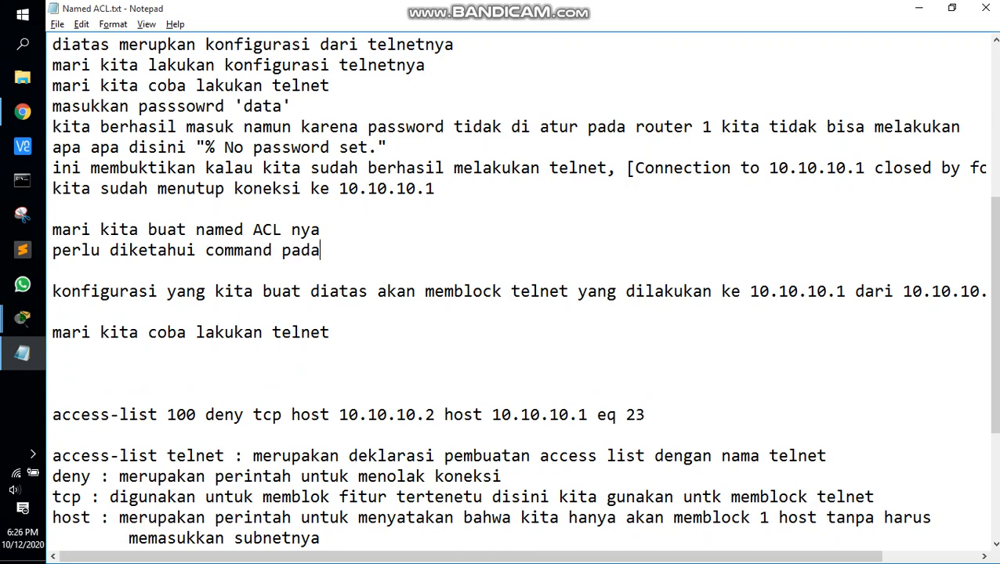
{"action": "type", "text": "extended A"}
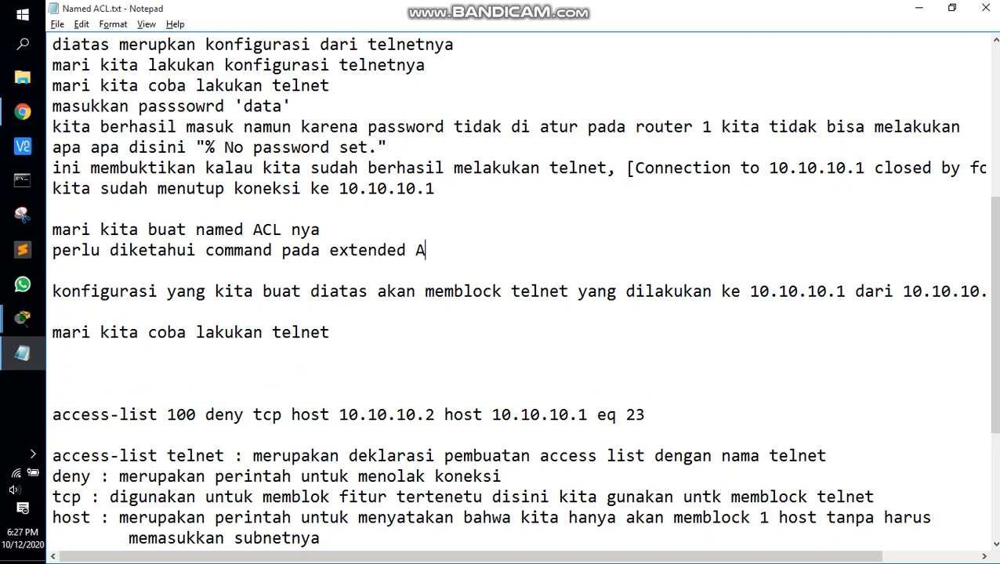
{"action": "type", "text": "CL dan named"}
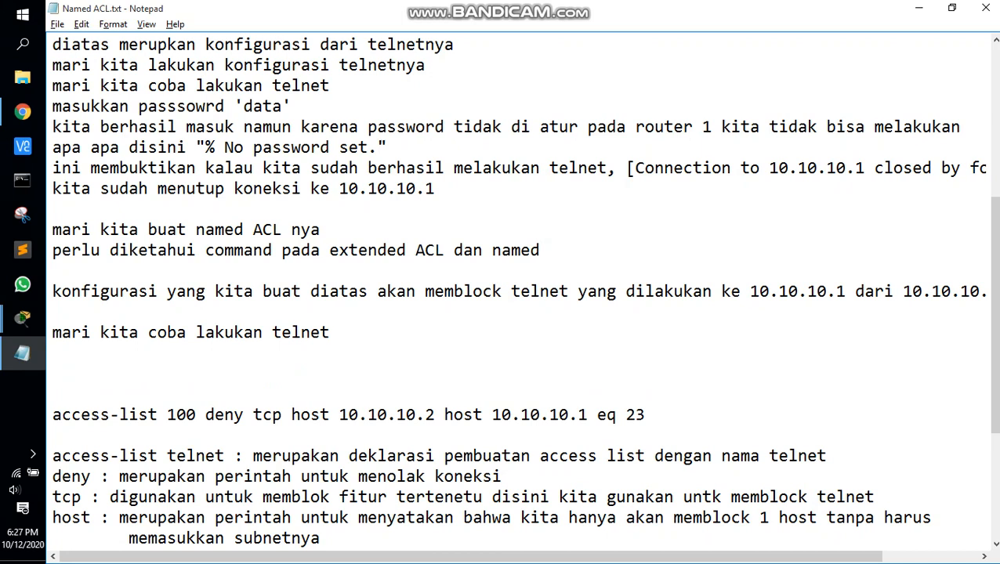
{"action": "type", "text": " adalah sama ya"}
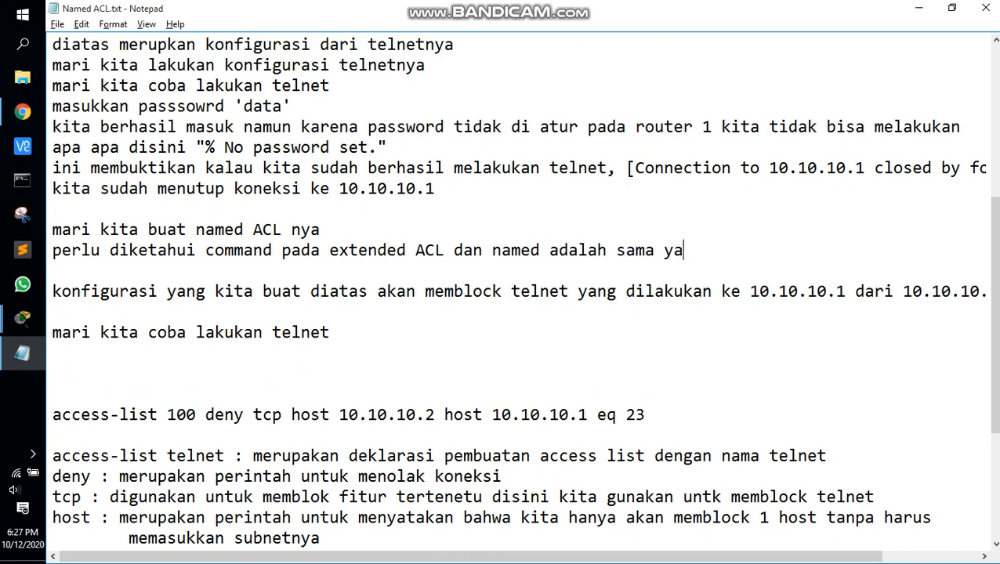
{"action": "type", "text": "ng membeakan adalah"}
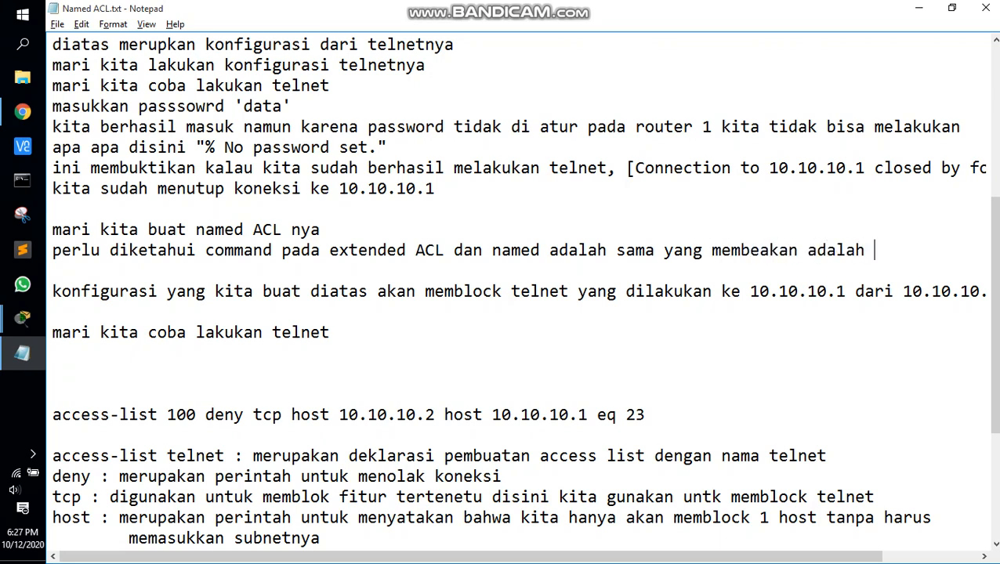
Copy "ip access-list extended telent" from Router0's CLI in Packet Tracer and paste it on a new line in the notes
{"action": "key", "text": "alt+Tab"}
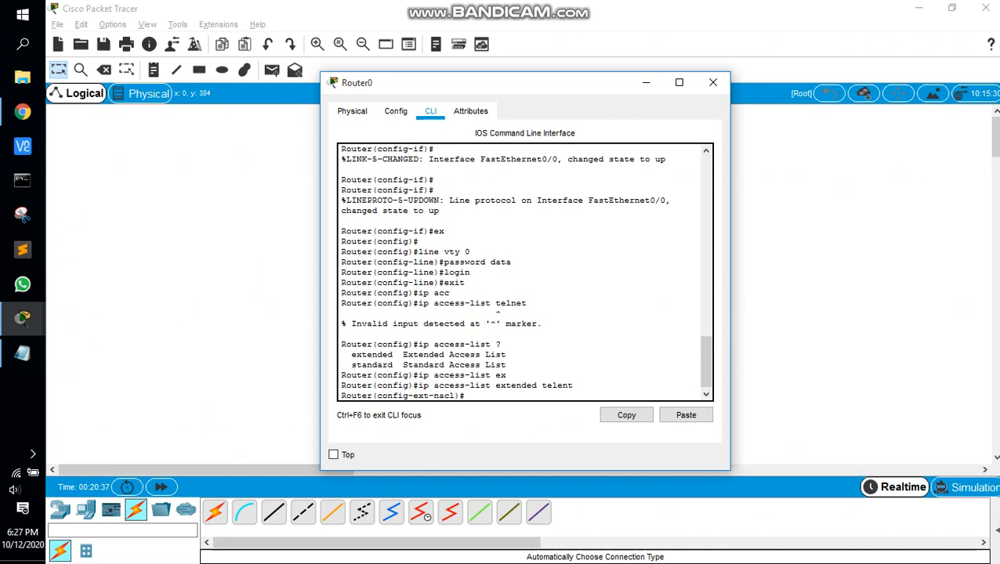
{"action": "left_click_drag", "start_coordinate": [418, 385], "coordinate": [573, 385]}
{"action": "left_click", "coordinate": [626, 414]}
{"action": "key", "text": "alt+Tab"}
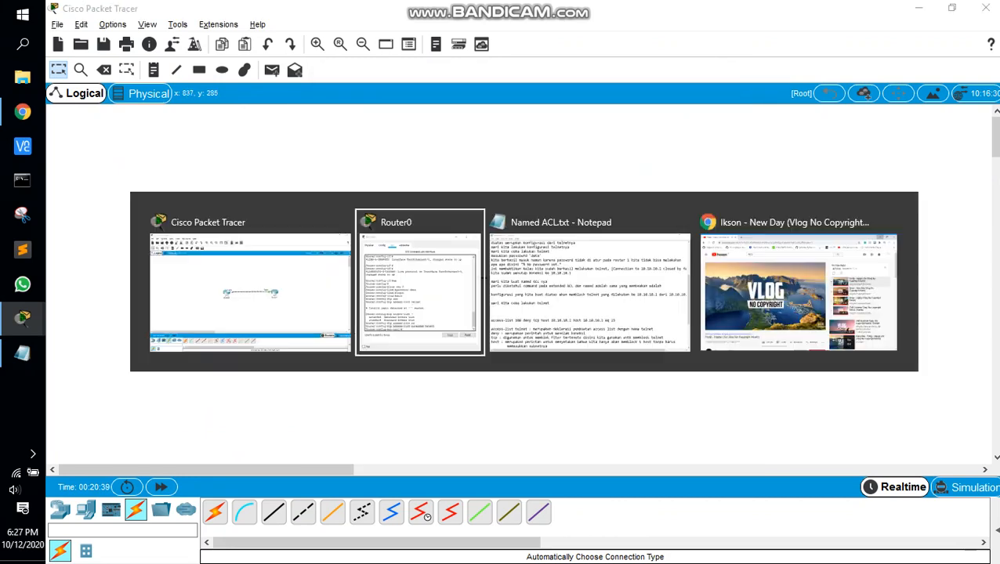
{"action": "key", "text": "alt+Tab"}
{"action": "key", "text": "Return"}
{"action": "key", "text": "ctrl+v"}
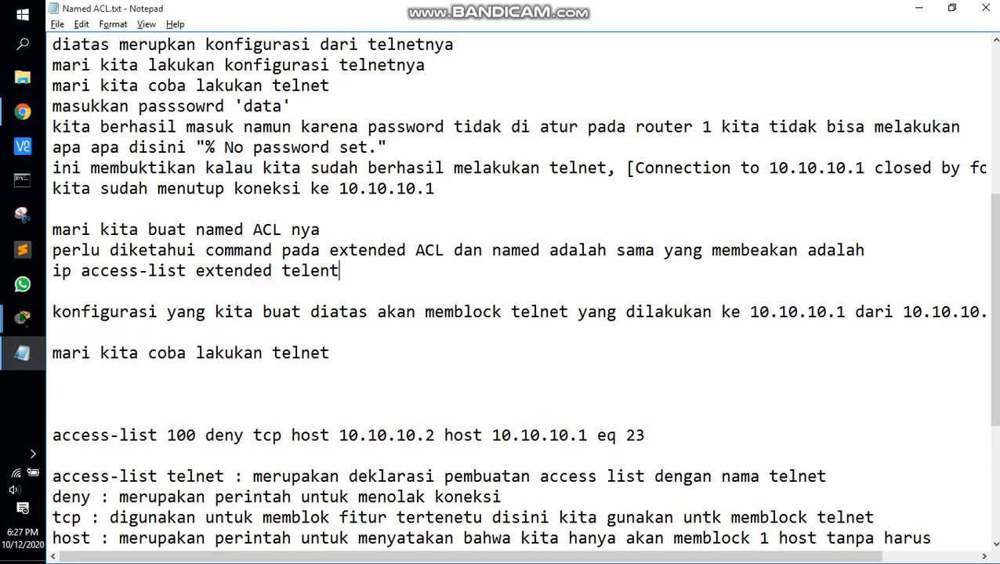
Enclose "telent" in the pasted command in single quotes and add "setelah" after it
{"action": "key", "text": "Left"}
{"action": "key", "text": "Left"}
{"action": "key", "text": "Left"}
{"action": "key", "text": "Left"}
{"action": "key", "text": "Left"}
{"action": "type", "text": "'"}
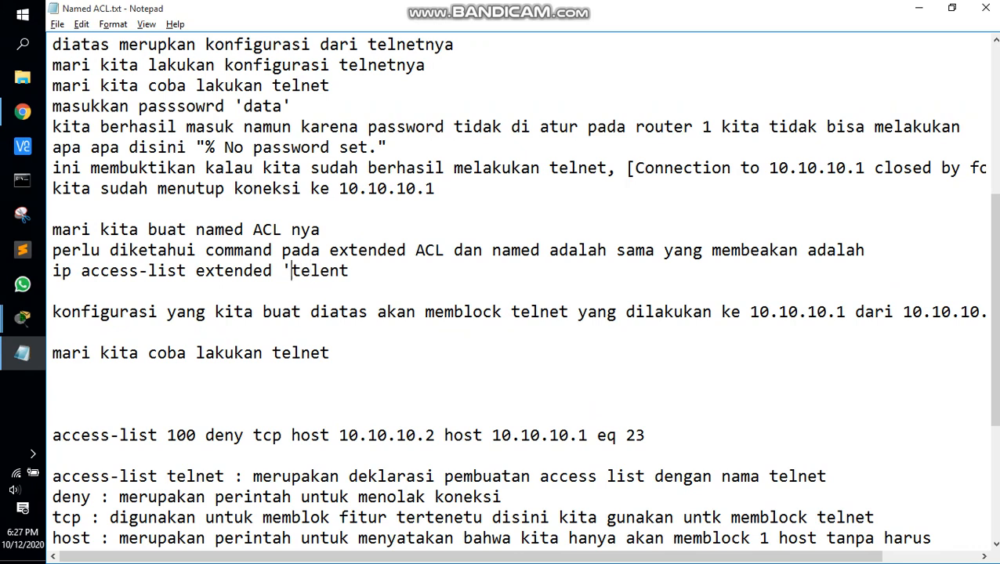
{"action": "key", "text": "Right"}
{"action": "key", "text": "Right"}
{"action": "key", "text": "Right"}
{"action": "key", "text": "Right"}
{"action": "key", "text": "Right"}
{"action": "key", "text": "Right"}
{"action": "type", "text": "' setelah "}
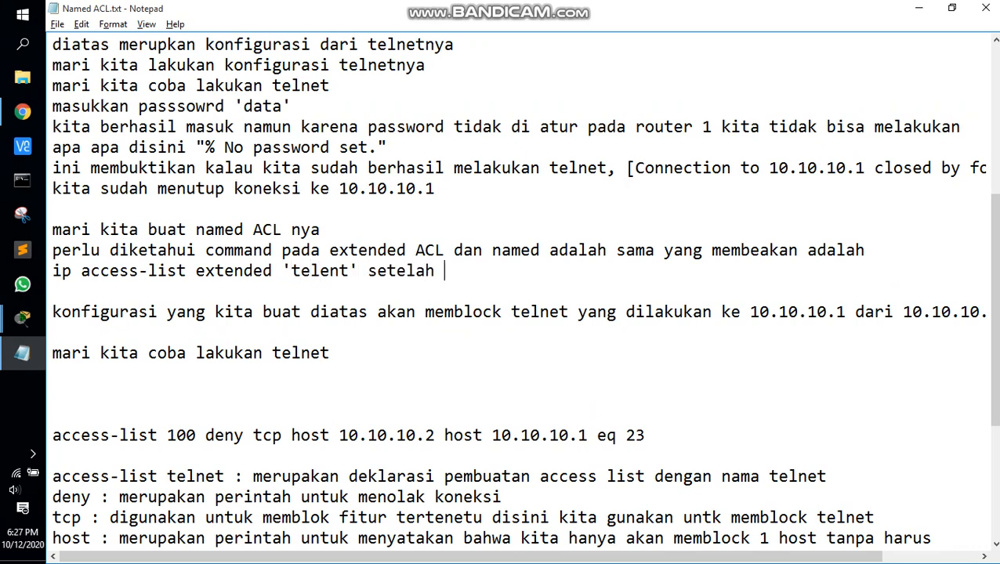
Continue the quoted access-list line after "setelah" with "kita menentukan bahwa ini adalah extended kita"
{"action": "type", "text": "kita mem"}
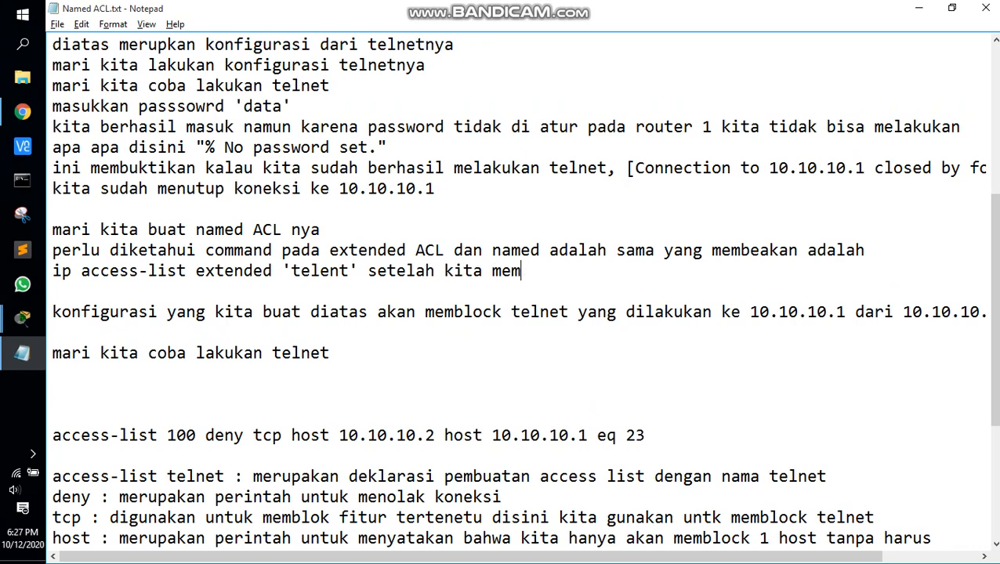
{"action": "key", "text": "BackSpace"}
{"action": "type", "text": "nentukan b"}
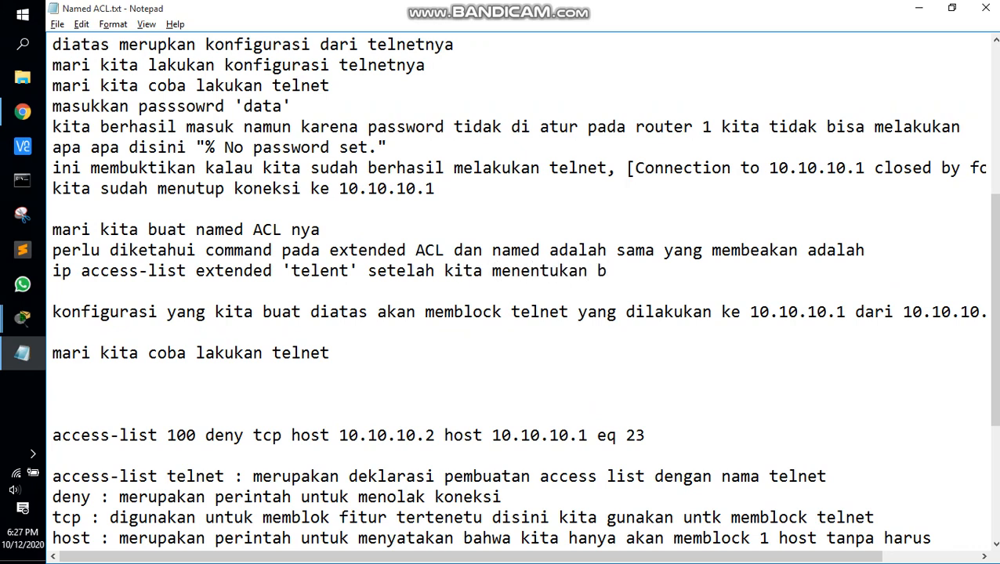
{"action": "type", "text": "ahwa ini adalah"}
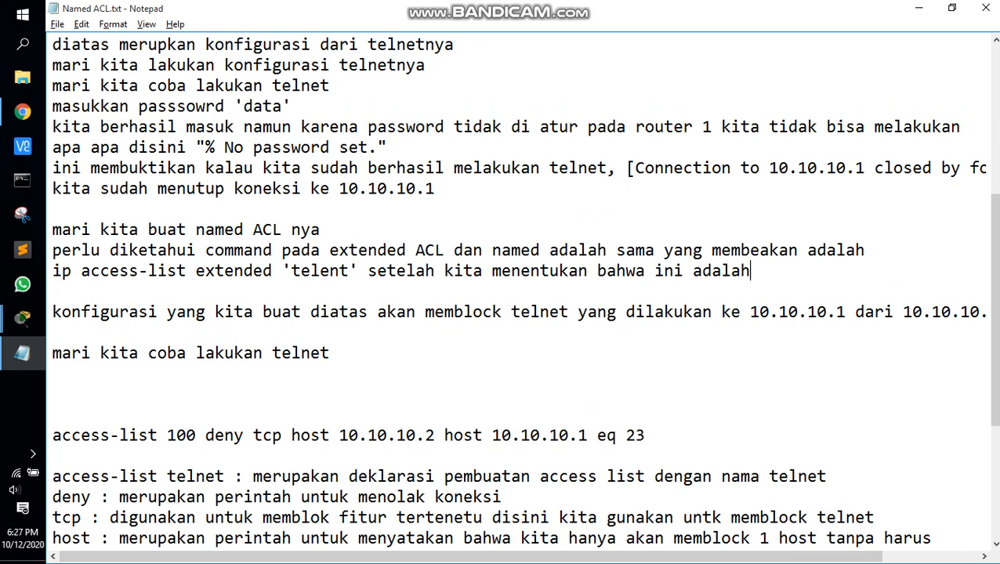
{"action": "type", "text": " extended"}
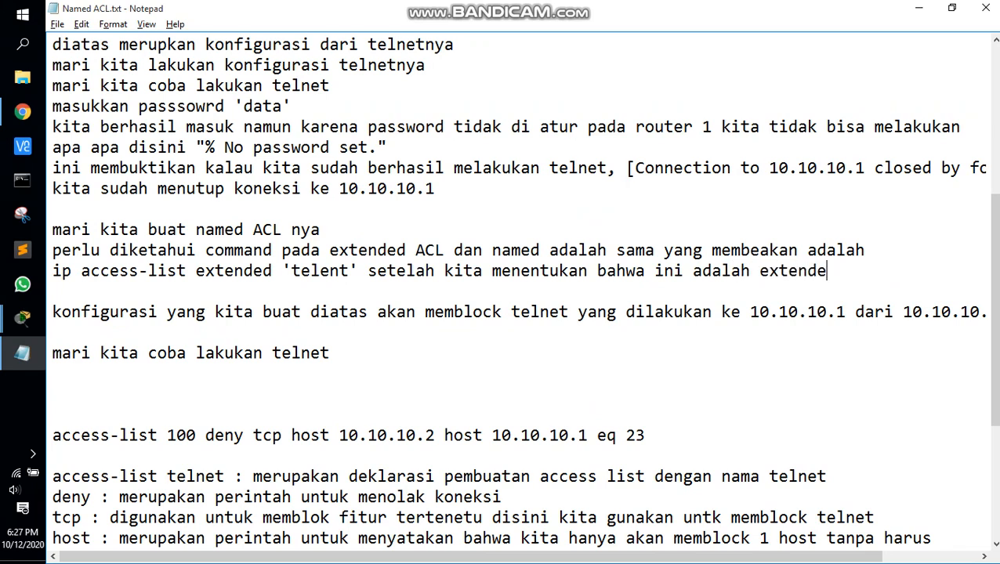
{"action": "type", "text": " kita"}
Write "memberikan nama pada extended access list itu agar lebih mudah kita ingat dan terpkan ke interface" on a new line
{"action": "key", "text": "Return"}
{"action": "type", "text": "membe"}
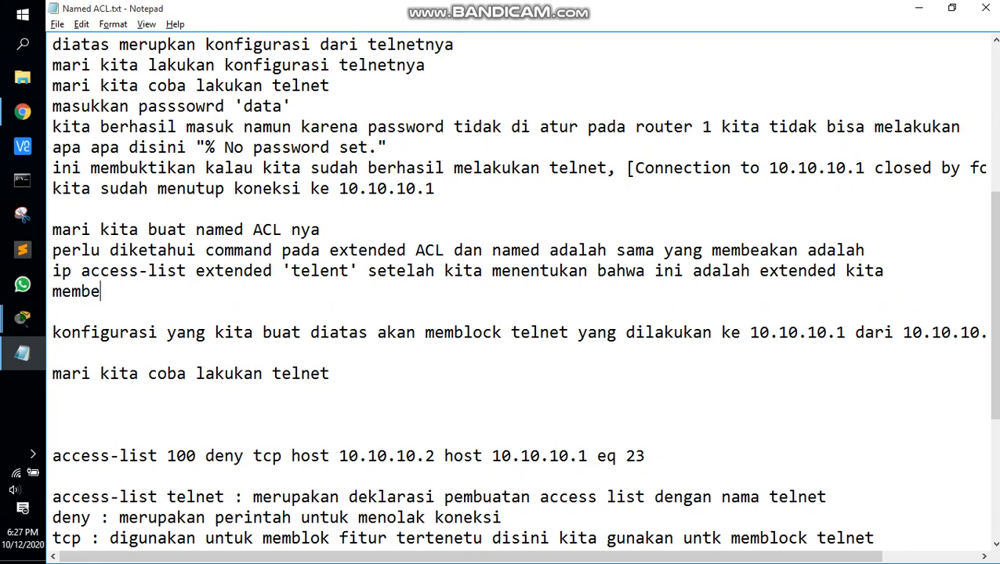
{"action": "type", "text": "rikan anama"}
{"action": "key", "text": "BackSpace"}
{"action": "key", "text": "BackSpace"}
{"action": "key", "text": "BackSpace"}
{"action": "key", "text": "BackSpace"}
{"action": "key", "text": "BackSpace"}
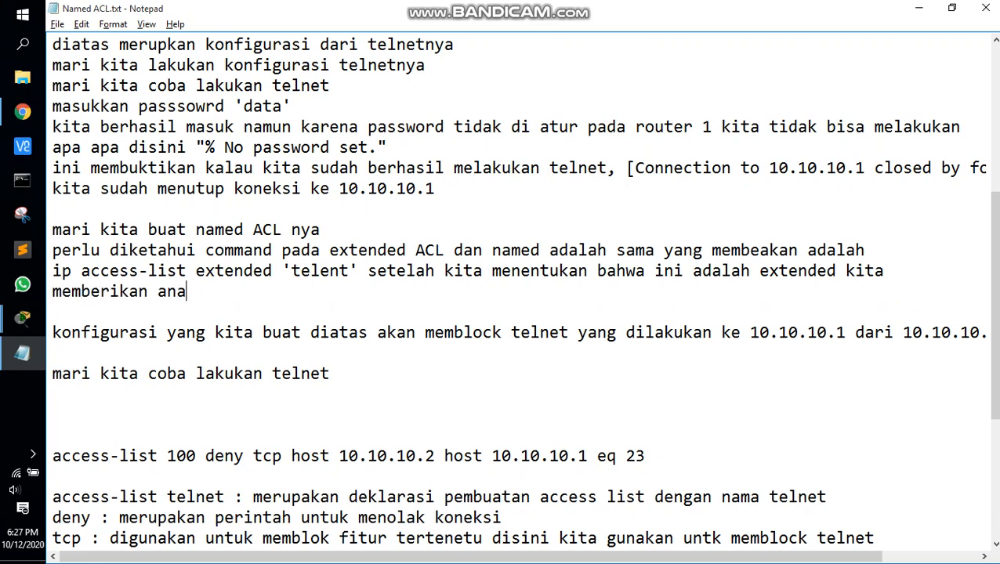
{"action": "type", "text": "nama pad"}
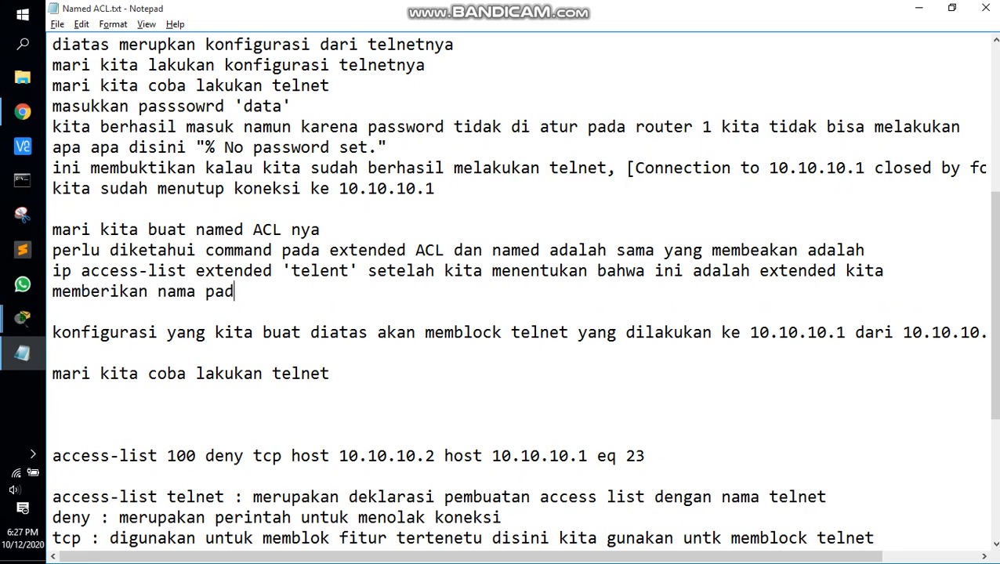
{"action": "type", "text": "a extended acce"}
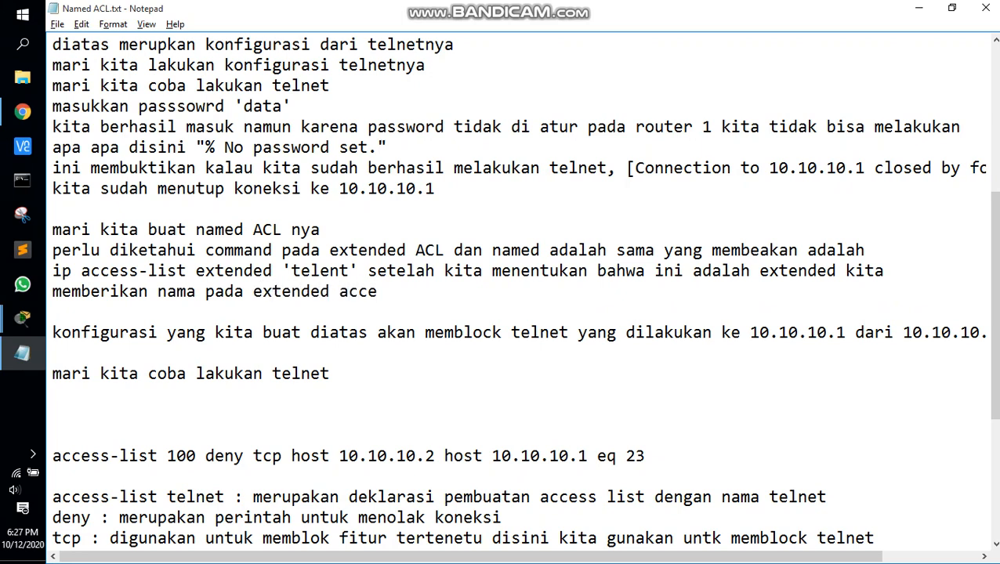
{"action": "type", "text": "ss list it"}
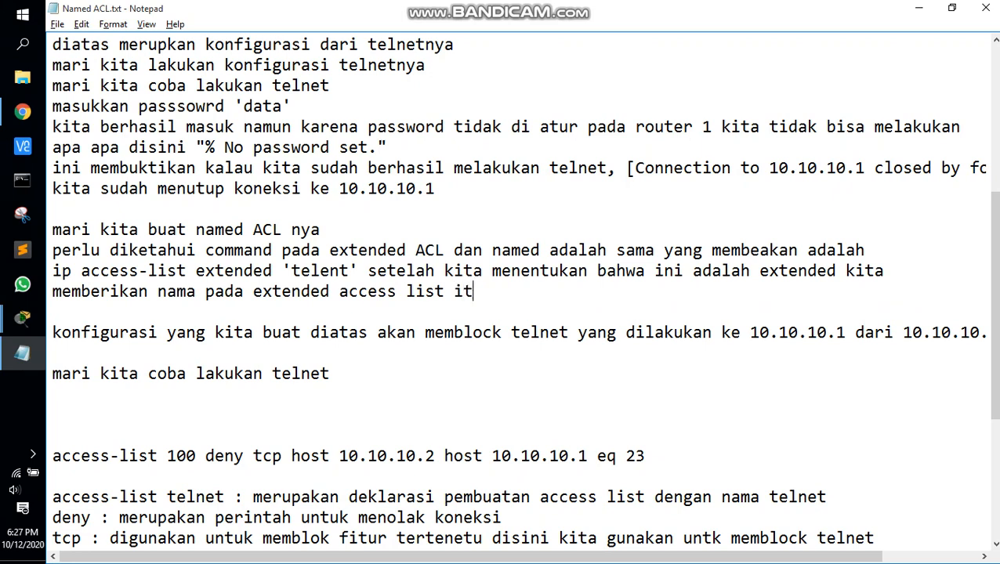
{"action": "type", "text": "u agar le"}
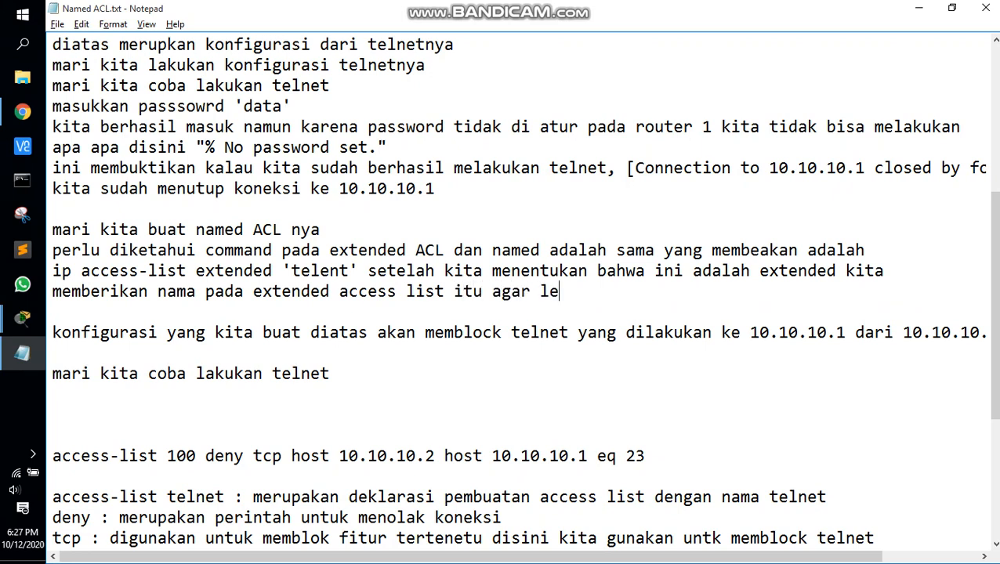
{"action": "type", "text": "bih mudah kita ing"}
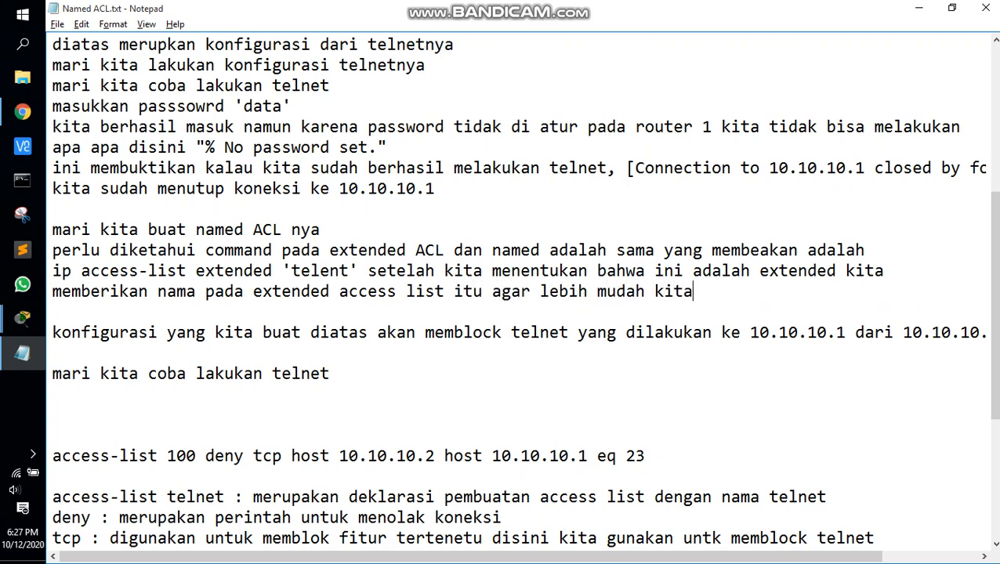
{"action": "key", "text": "BackSpace"}
{"action": "type", "text": "ngat d"}
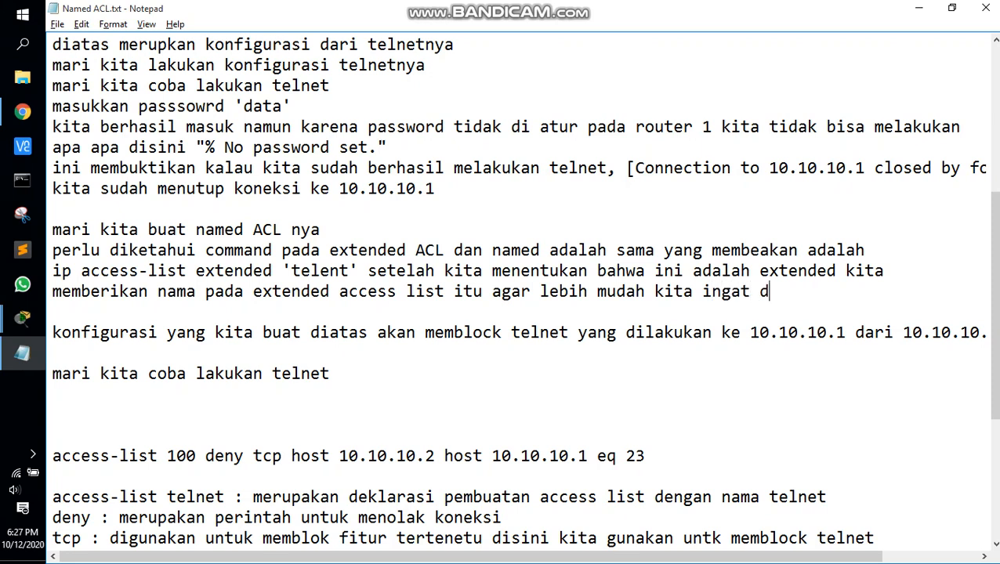
{"action": "type", "text": "an terpkan "}
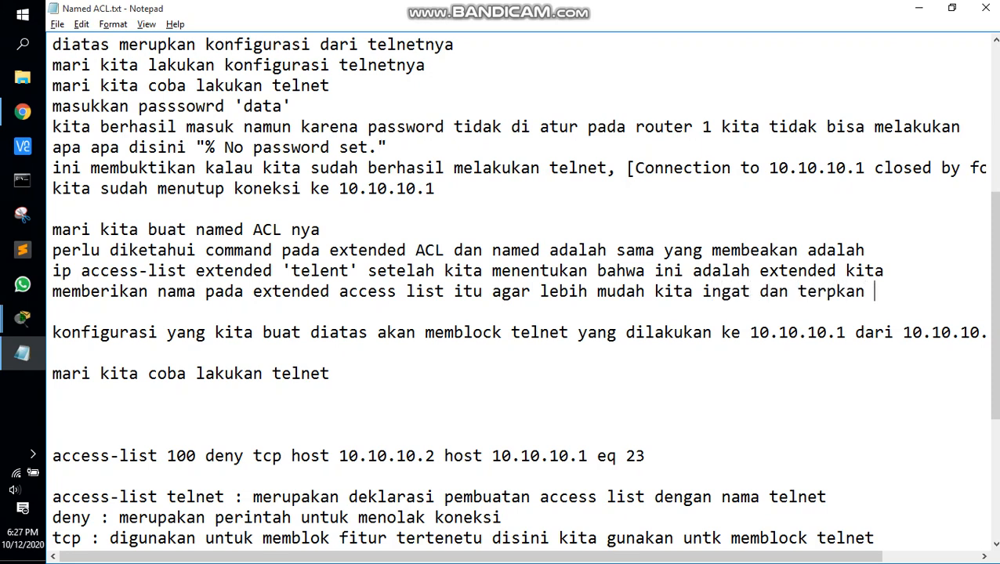
{"action": "type", "text": "ke interface"}
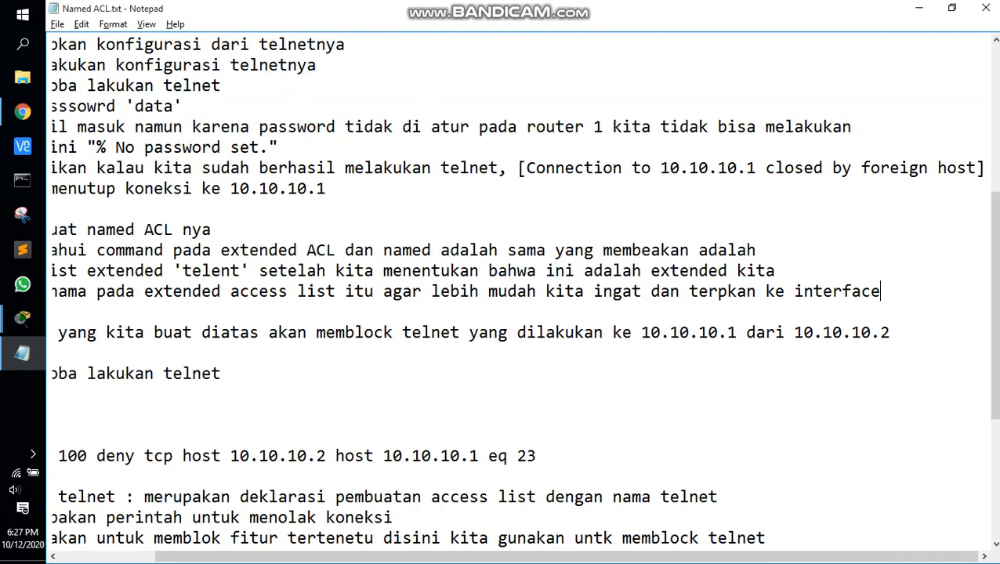
Write "disini kita akan menggunakan konfigurasi pada extended list sebelmunya" on the blank line below
{"action": "key", "text": "Down"}
{"action": "key", "text": "Down"}
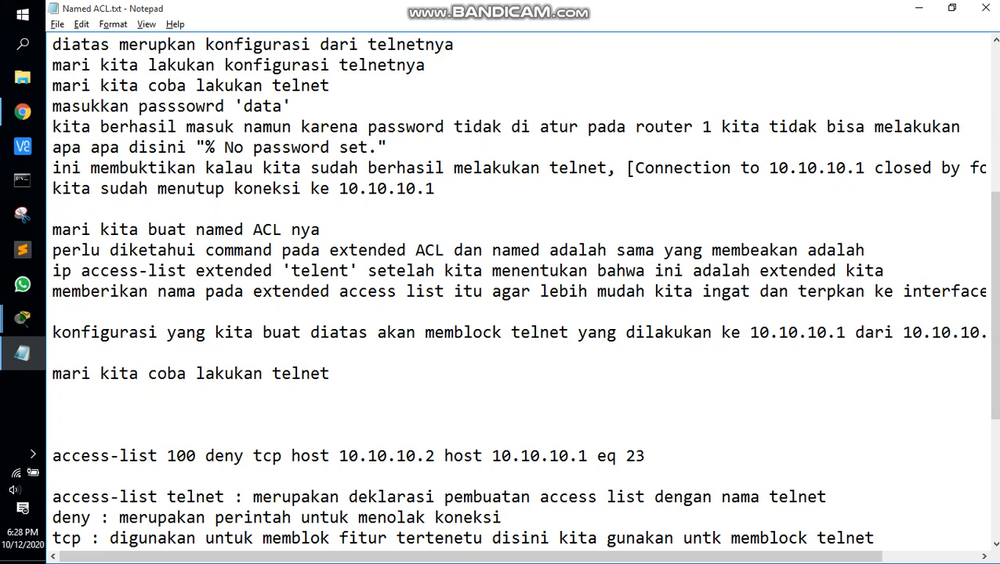
{"action": "key", "text": "Up"}
{"action": "type", "text": "disini ki"}
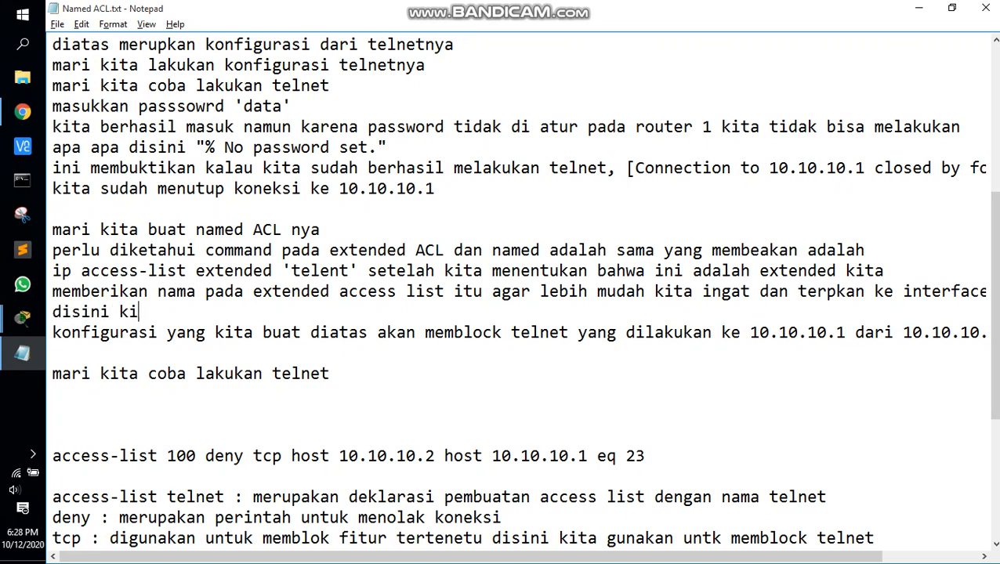
{"action": "type", "text": "ta akan mengg"}
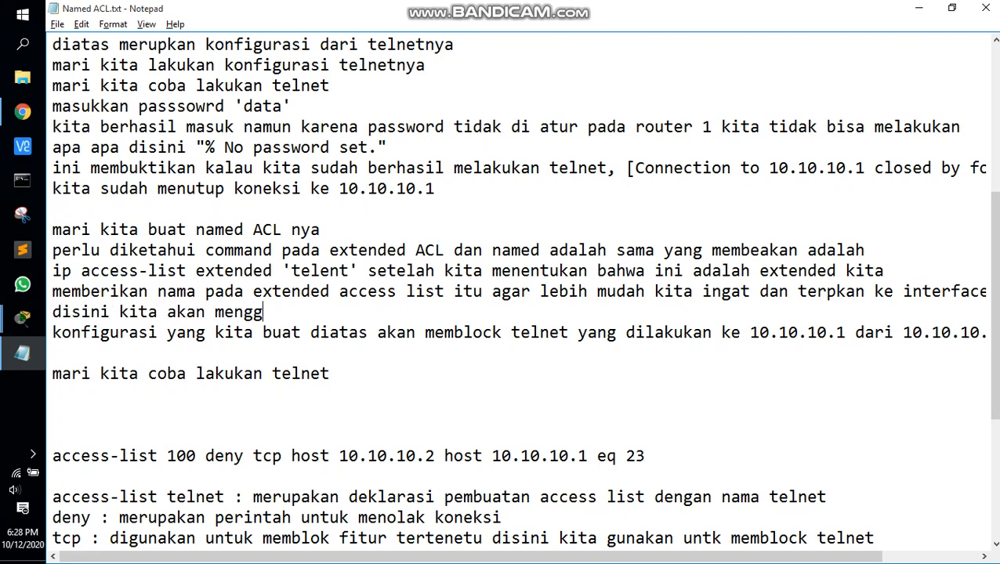
{"action": "type", "text": "unakan konfi"}
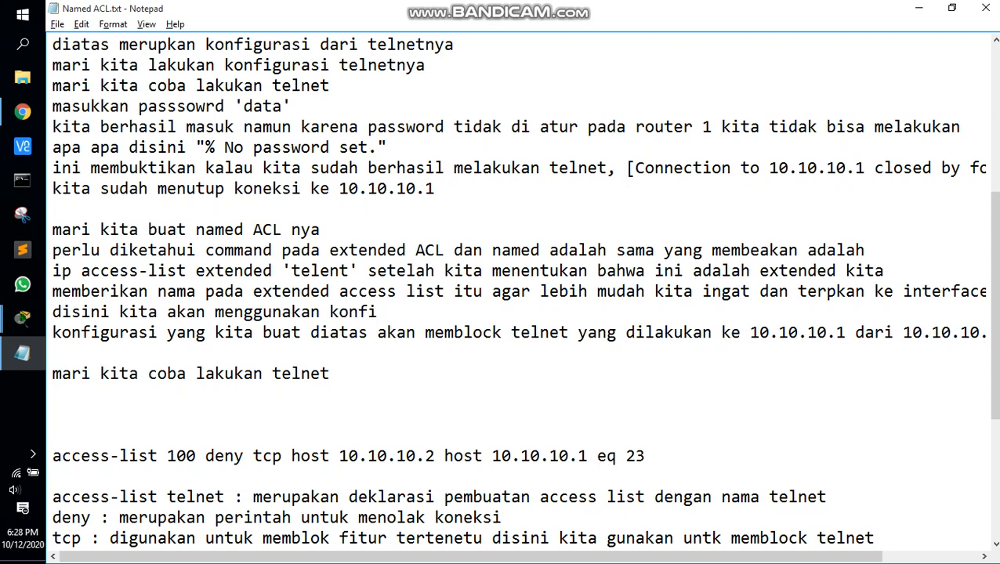
{"action": "type", "text": "gurasi pada e"}
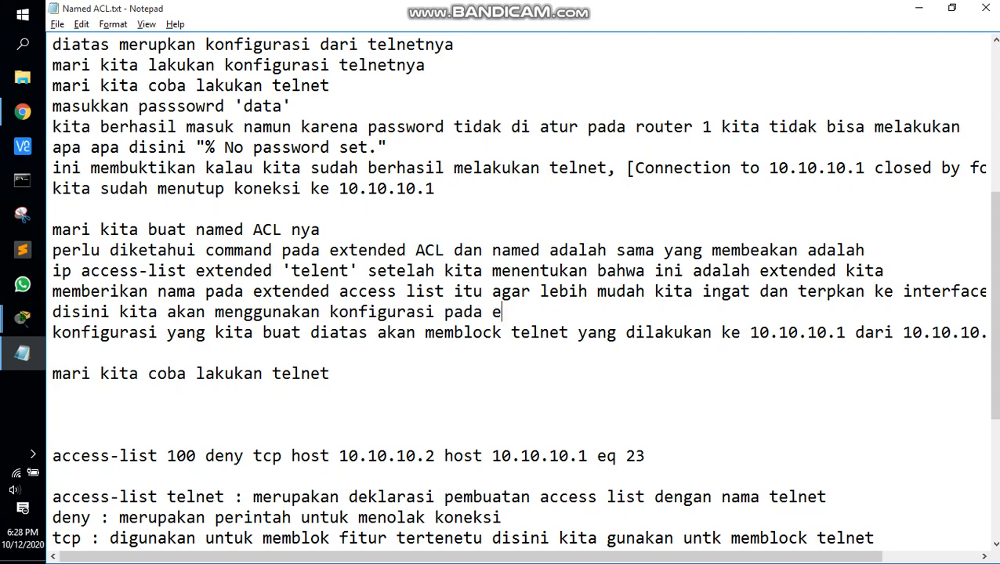
{"action": "type", "text": "xte"}
{"action": "key", "text": "BackSpace"}
{"action": "type", "text": "ended"}
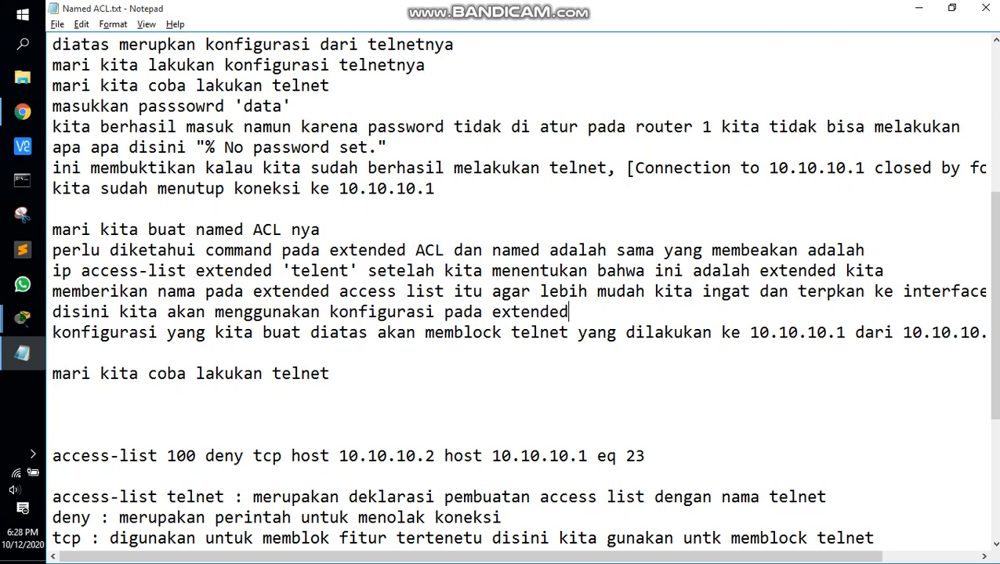
{"action": "type", "text": " list sebelmunya"}
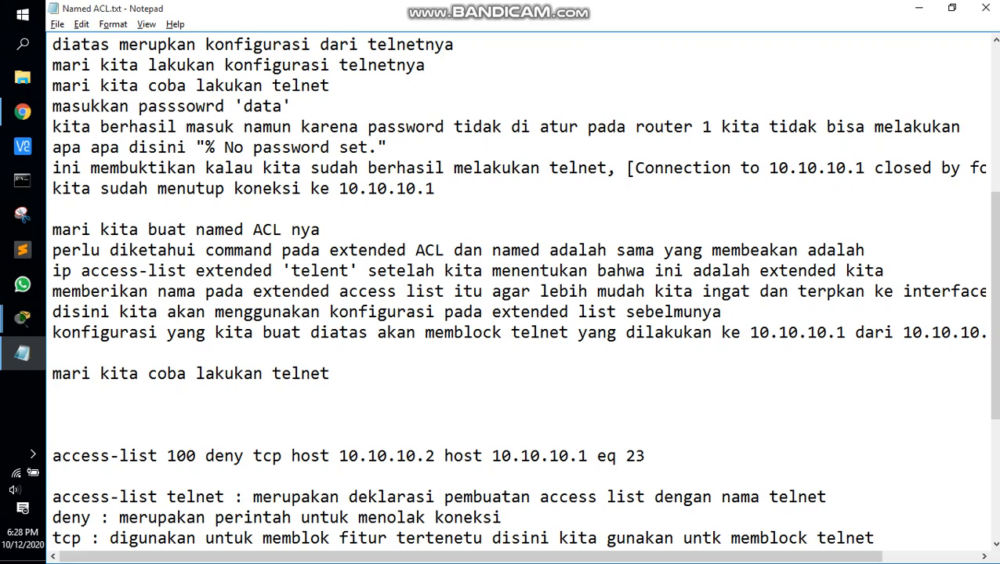
Remove "access-list 100" from the old deny command in the notes and copy the remaining "deny tcp host 10.10.10.2 host 10.10.10.1 eq 23"
{"action": "left_click_drag", "start_coordinate": [205, 456], "coordinate": [52, 455]}
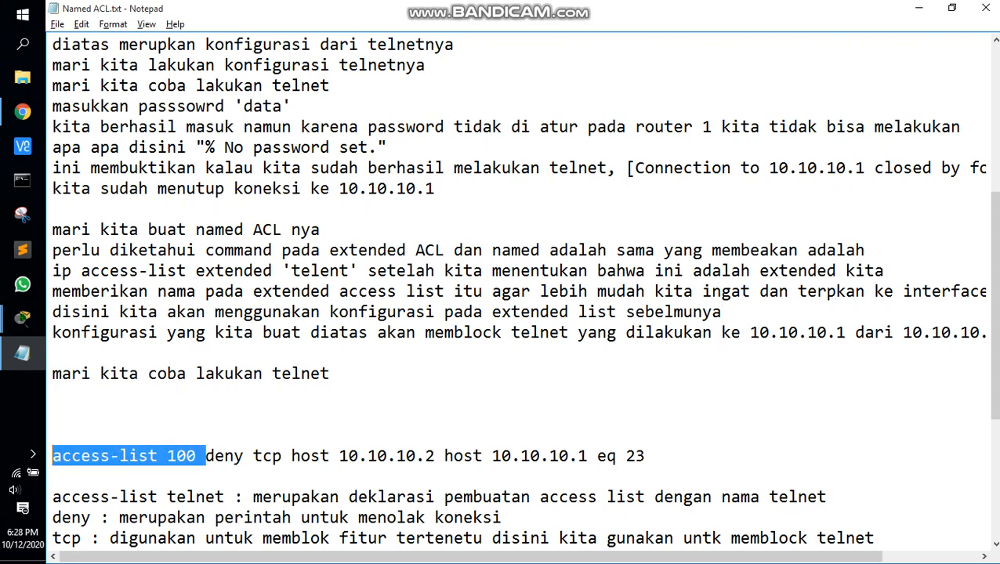
{"action": "key", "text": "Delete"}
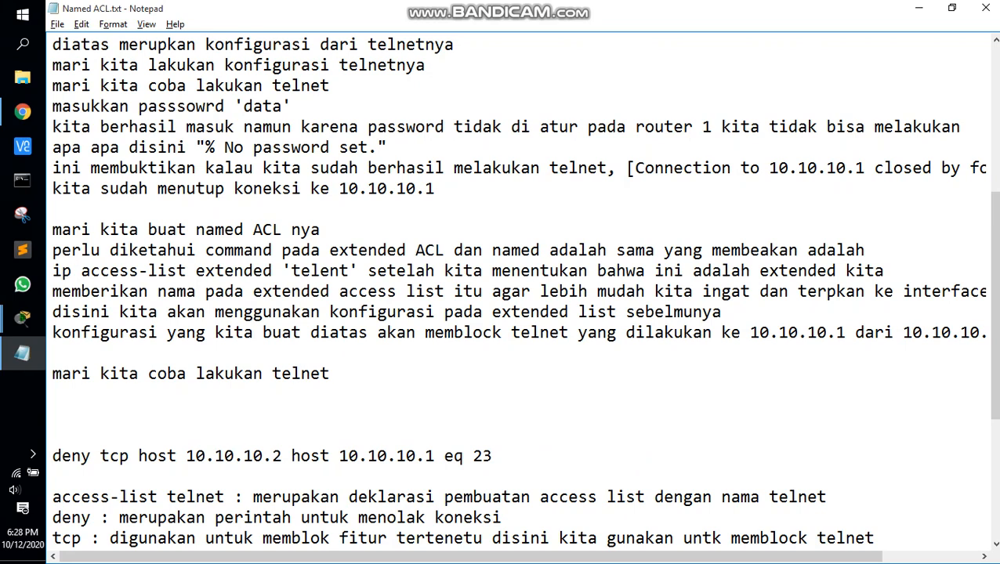
{"action": "key", "text": "shift+End"}
{"action": "key", "text": "ctrl+c"}
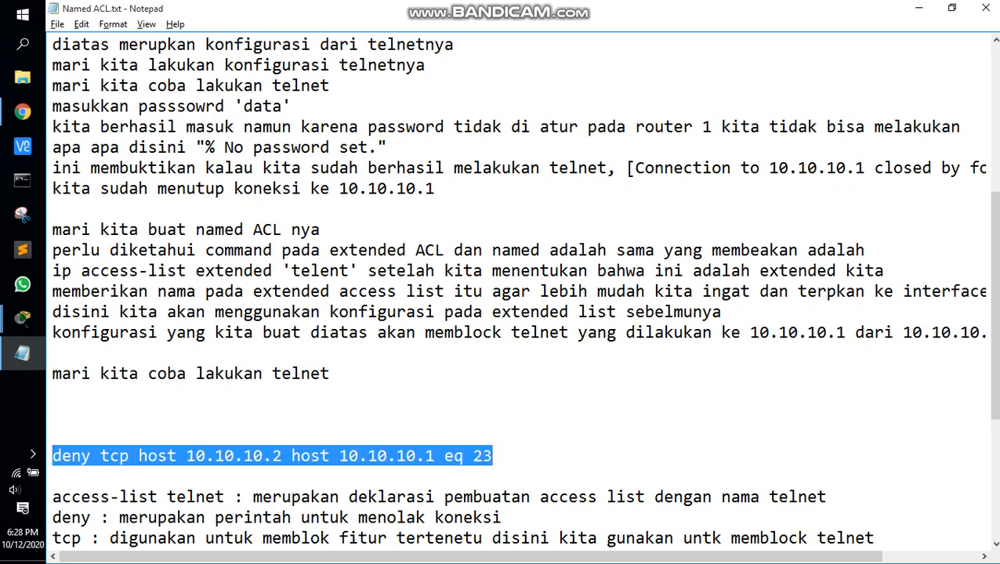
In Router0's CLI in Packet Tracer, run the copied "deny tcp host 10.10.10.2 host 10.10.10.1 eq 23" and exit the named ACL mode
{"action": "key", "text": "alt+Tab"}
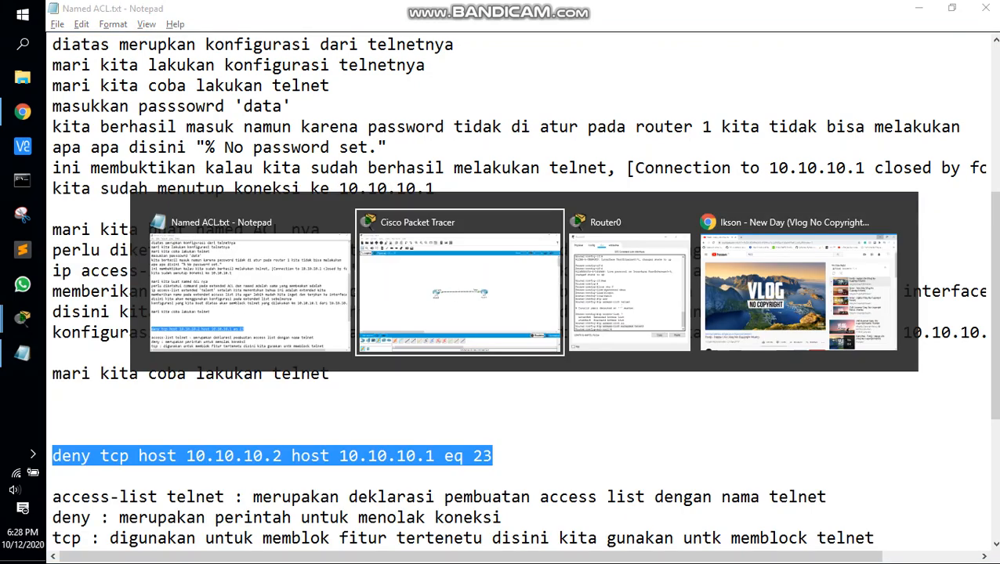
{"action": "key", "text": "alt+Tab"}
{"action": "key", "text": "Tab"}
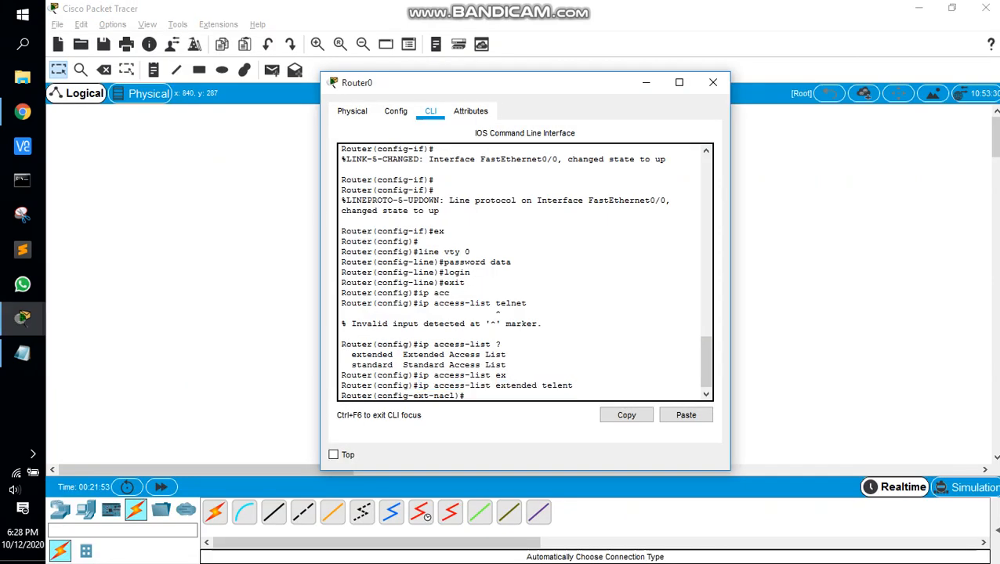
{"action": "right_click", "coordinate": [497, 398]}
{"action": "left_click", "coordinate": [523, 424]}
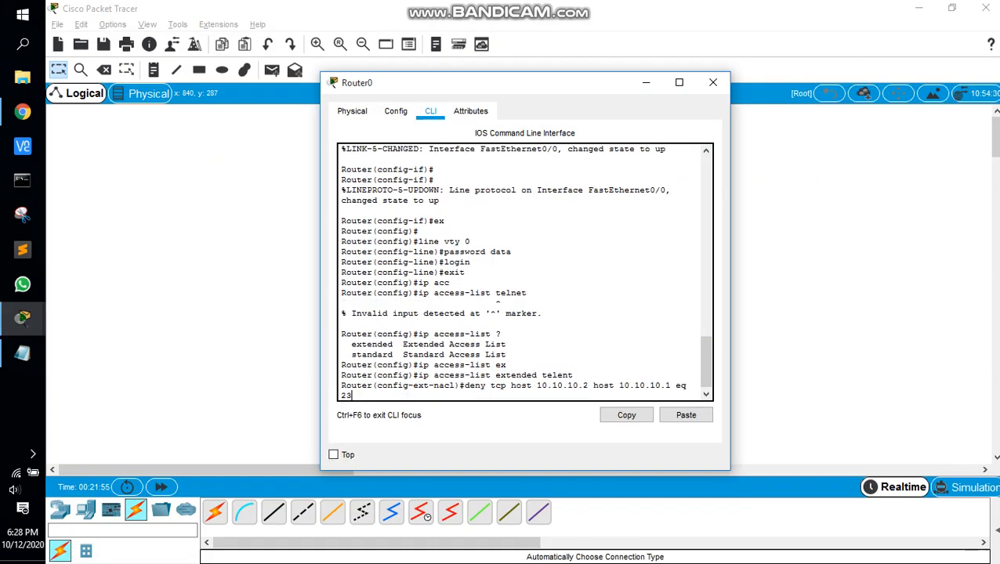
{"action": "key", "text": "Return"}
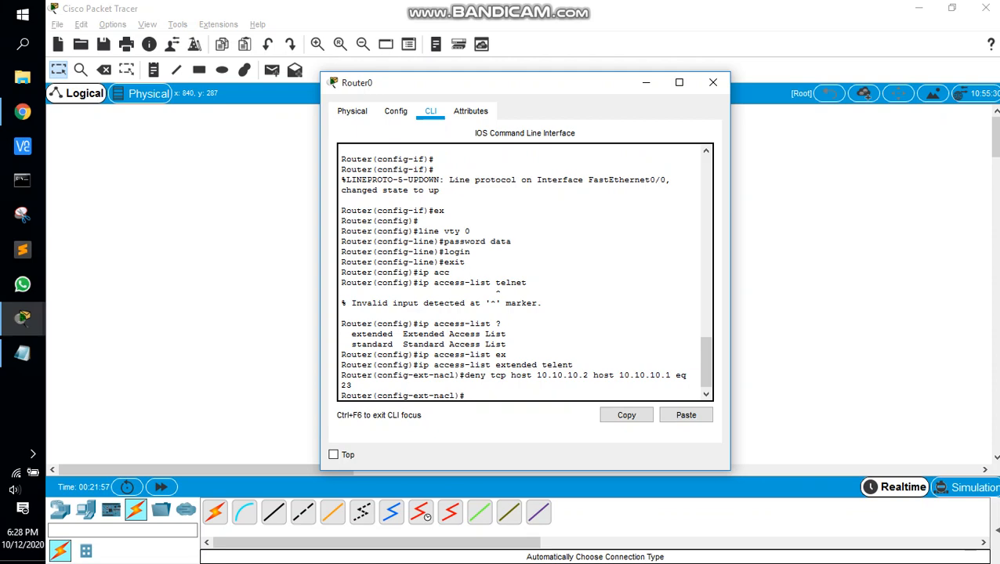
{"action": "type", "text": "ex"}
{"action": "key", "text": "Return"}
Switch back to the Notepad notes and undo the removal of "access-list 100" from the deny command
{"action": "key", "text": "alt+Tab"}
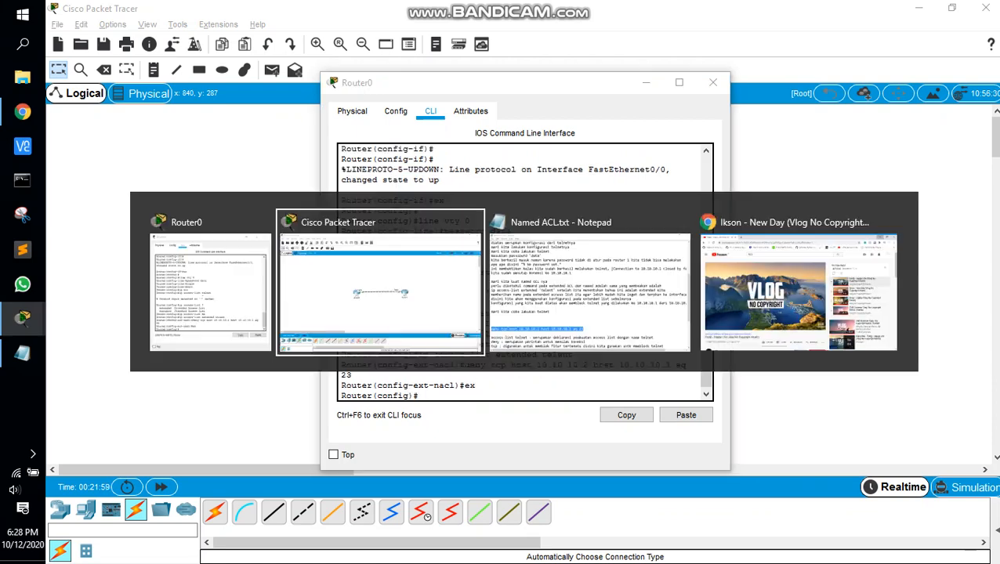
{"action": "key", "text": "alt+Tab"}
{"action": "key", "text": "Tab"}
{"action": "key", "text": "ctrl+z"}
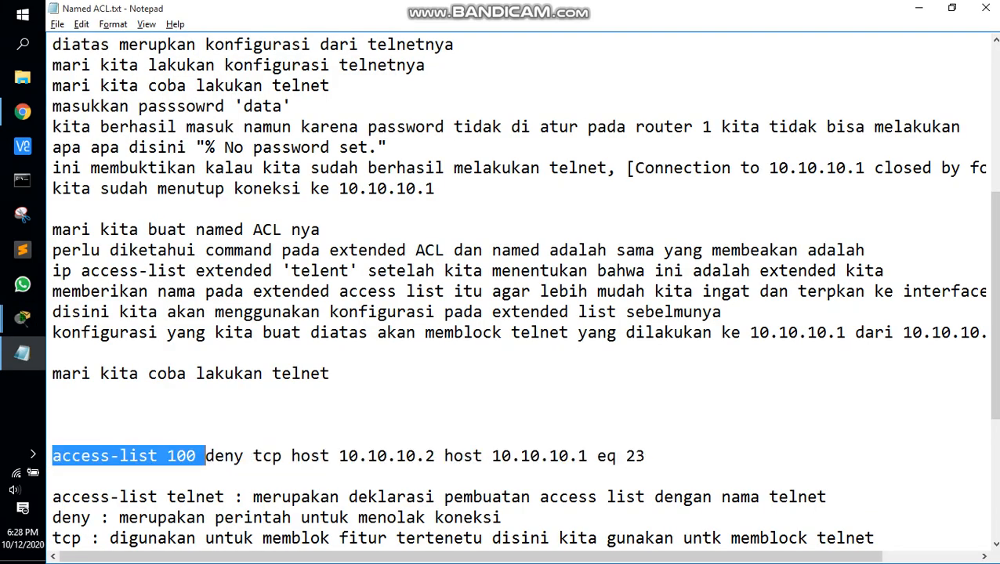
Copy and delete the lines from "konfigurasi yang kita buat diatas" through "mari kita coba lakukan telnet"
{"action": "left_click", "coordinate": [330, 374]}
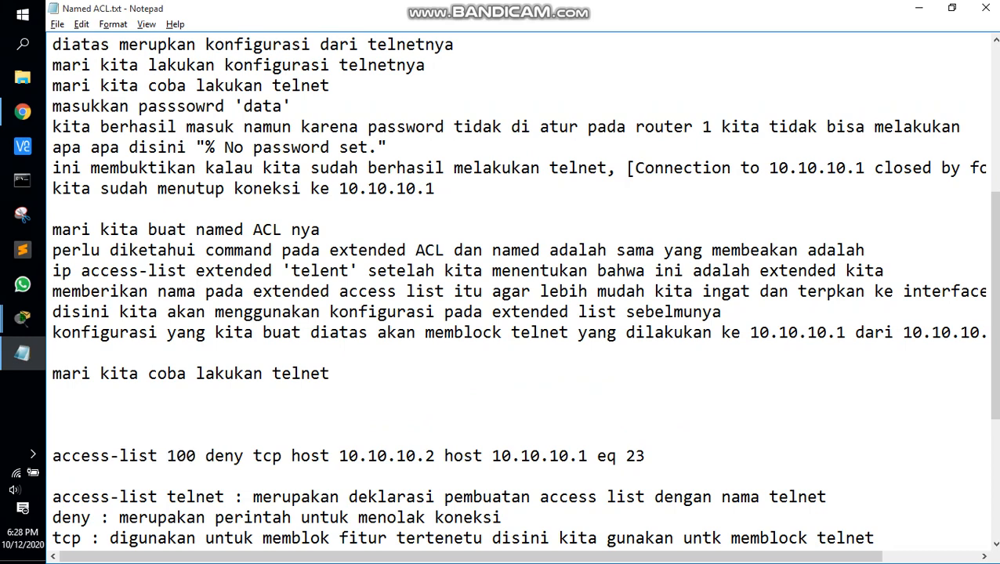
{"action": "key", "text": "Up"}
{"action": "key", "text": "Up"}
{"action": "key", "text": "shift+End"}
{"action": "key", "text": "shift+Down"}
{"action": "key", "text": "shift+Down"}
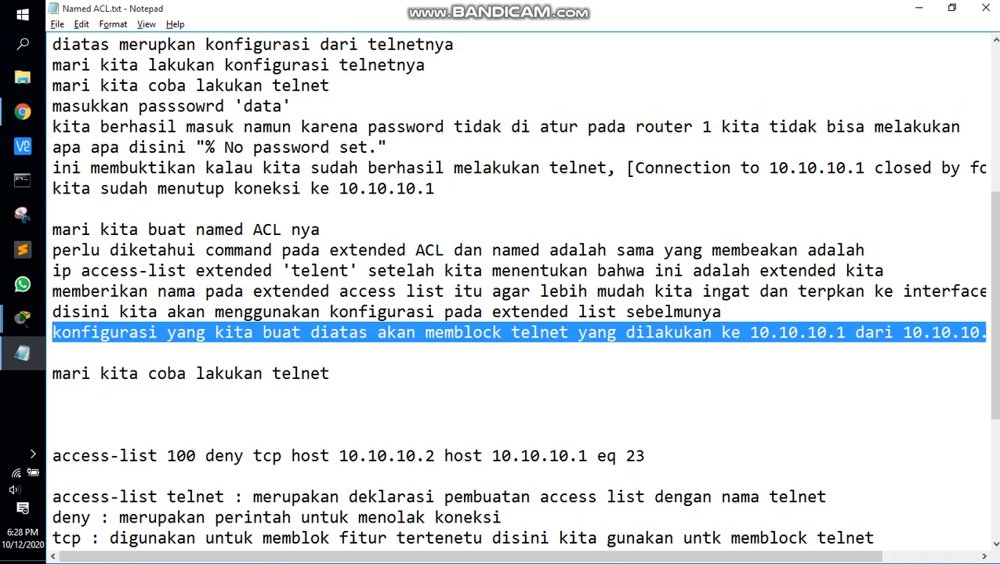
{"action": "key", "text": "shift+Right"}
{"action": "key", "text": "shift+End"}
{"action": "key", "text": "ctrl+c"}
{"action": "key", "text": "Delete"}
Remove the extra blank lines above the "access-list 100 deny tcp" line, leaving one blank line
{"action": "key", "text": "Down"}
{"action": "key", "text": "Down"}
{"action": "key", "text": "Down"}
{"action": "key", "text": "Down"}
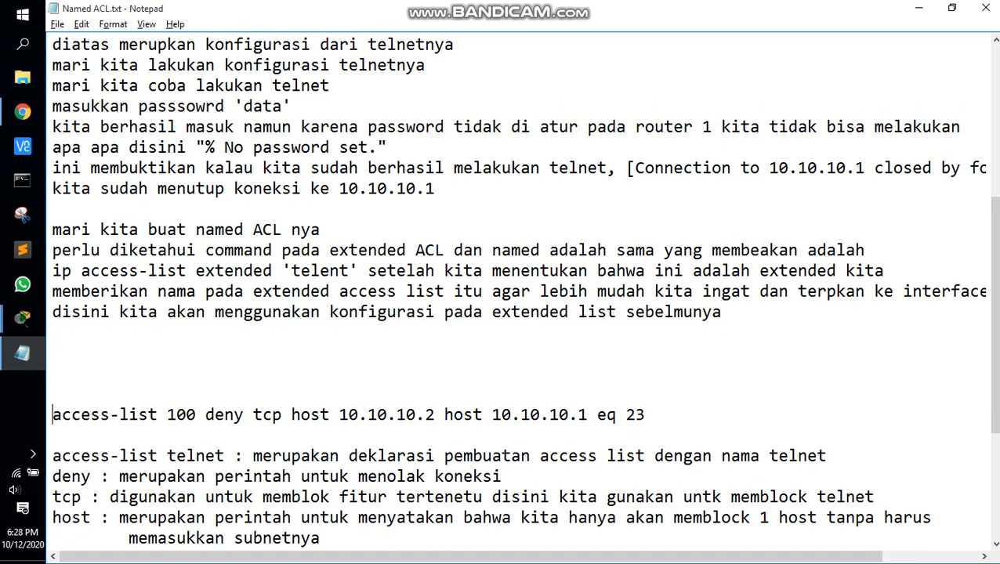
{"action": "key", "text": "BackSpace"}
{"action": "key", "text": "BackSpace"}
{"action": "key", "text": "BackSpace"}
Append "kita hanya perlu menghapus access list 100 nya" to the end of the "access-list 100 deny tcp" line
{"action": "key", "text": "End"}
{"action": "type", "text": "k"}
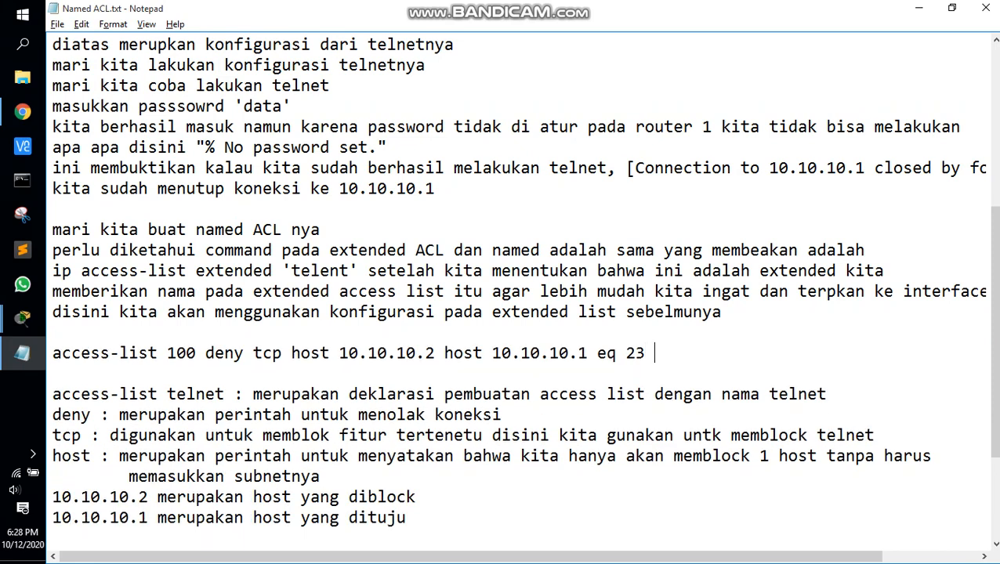
{"action": "type", "text": "ita hanya"}
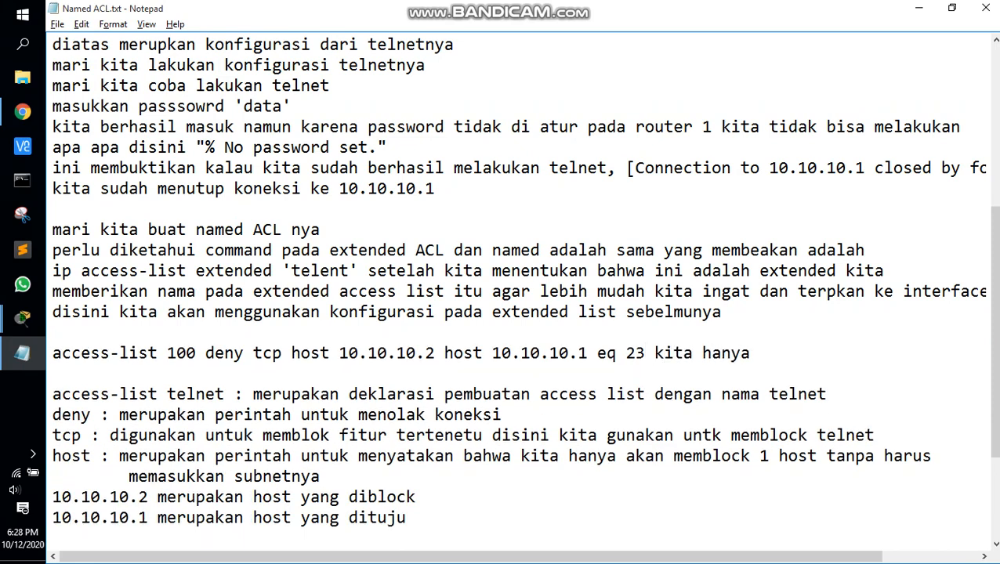
{"action": "type", "text": " perlu men"}
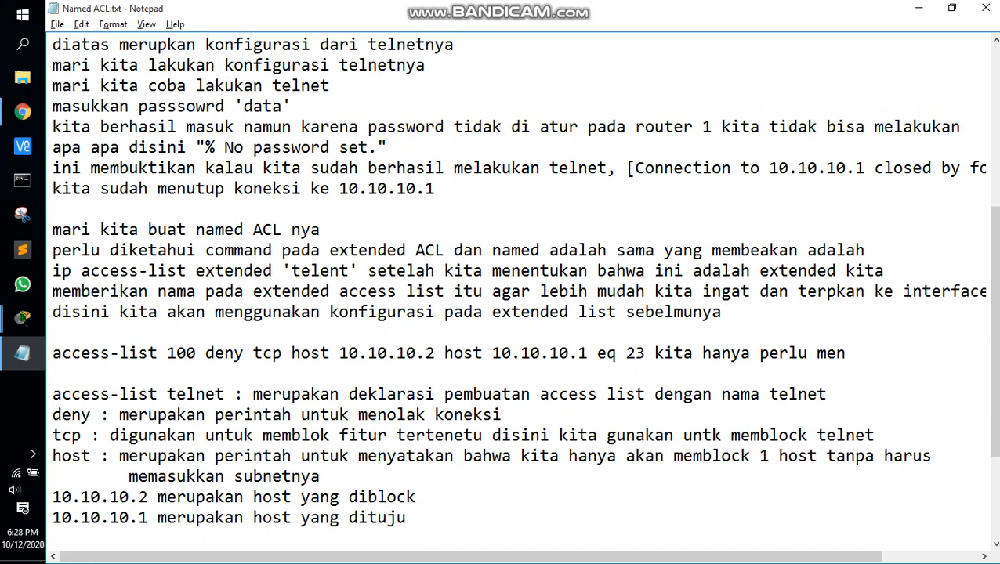
{"action": "type", "text": "ghapus"}
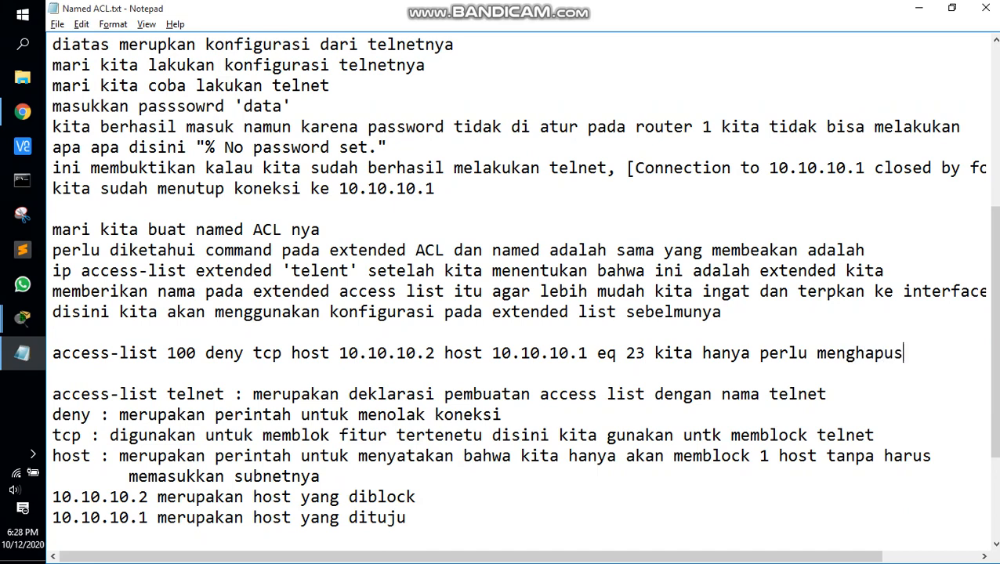
{"action": "type", "text": " access list 10.0"}
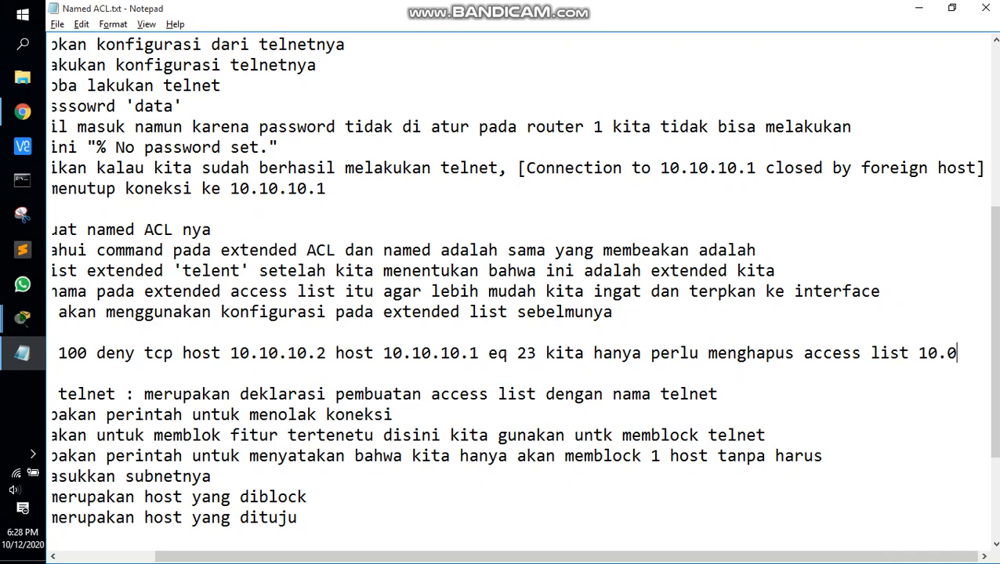
{"action": "key", "text": "BackSpace"}
{"action": "key", "text": "BackSpace"}
{"action": "type", "text": "0 nya"}
Delete "access-list 100" from the start of the line so it begins with "deny tcp host"
{"action": "key", "text": "Home"}
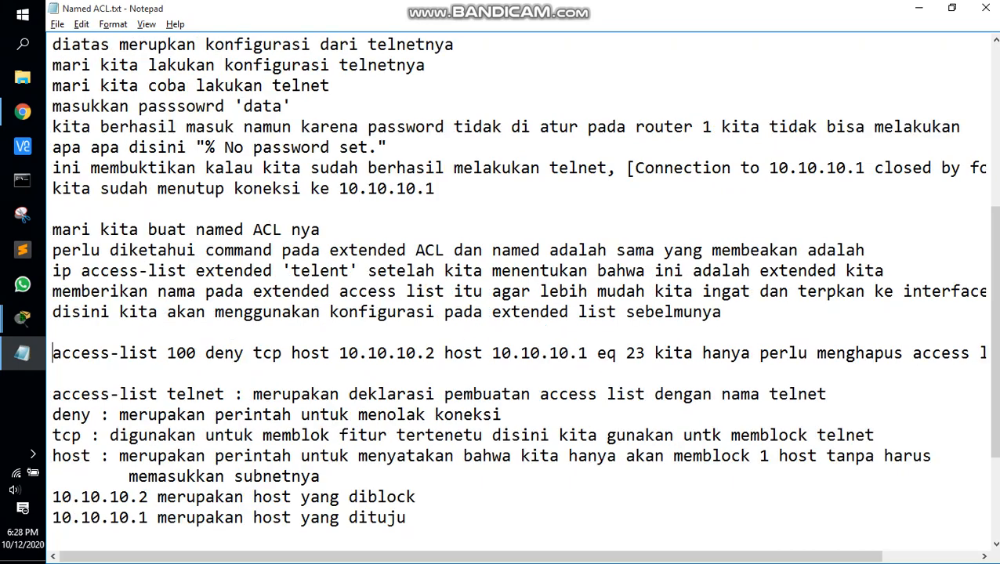
{"action": "key", "text": "shift+Right"}
{"action": "key", "text": "shift+Right"}
{"action": "key", "text": "shift+Right"}
{"action": "key", "text": "shift+Right"}
{"action": "key", "text": "shift+Right"}
{"action": "key", "text": "shift+Right"}
{"action": "key", "text": "shift+Right"}
{"action": "key", "text": "shift+Right"}
{"action": "key", "text": "shift+Right"}
{"action": "key", "text": "shift+Right"}
{"action": "key", "text": "shift+Right"}
{"action": "key", "text": "shift+Right"}
{"action": "key", "text": "shift+Right"}
{"action": "key", "text": "shift+Right"}
{"action": "key", "text": "shift+Right"}
{"action": "key", "text": "shift+Right"}
{"action": "key", "text": "Delete"}
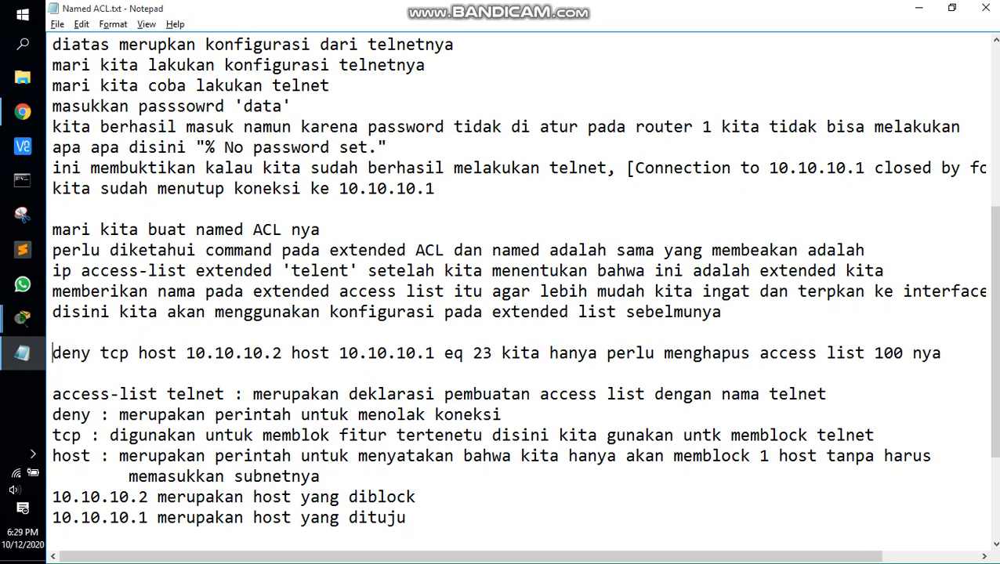
Paste the copied lines below the deny command and break the first one before "ke 10.10.10.1 dari 10.10.10.2"
{"action": "key", "text": "Down"}
{"action": "key", "text": "End"}
{"action": "key", "text": "Return"}
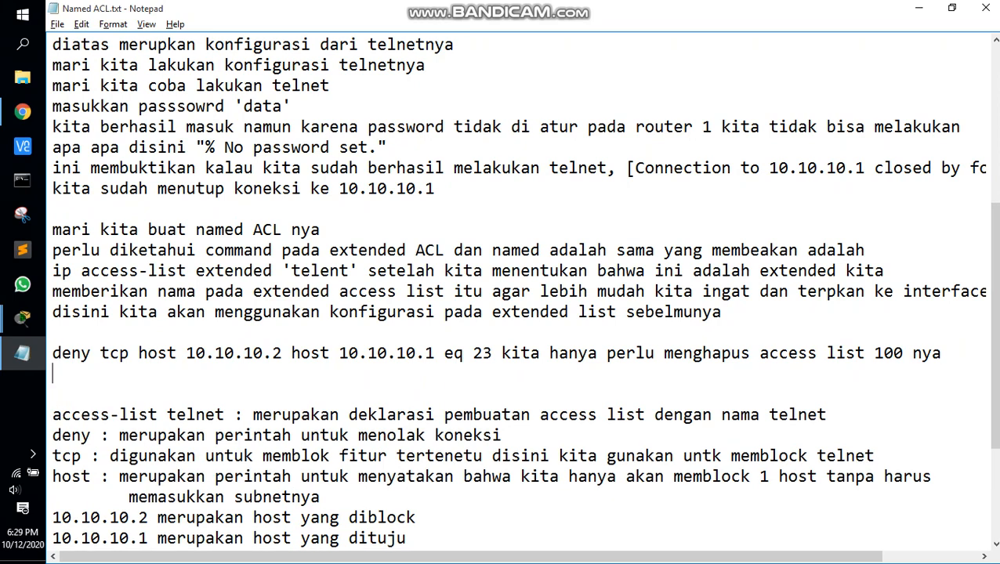
{"action": "key", "text": "ctrl+v"}
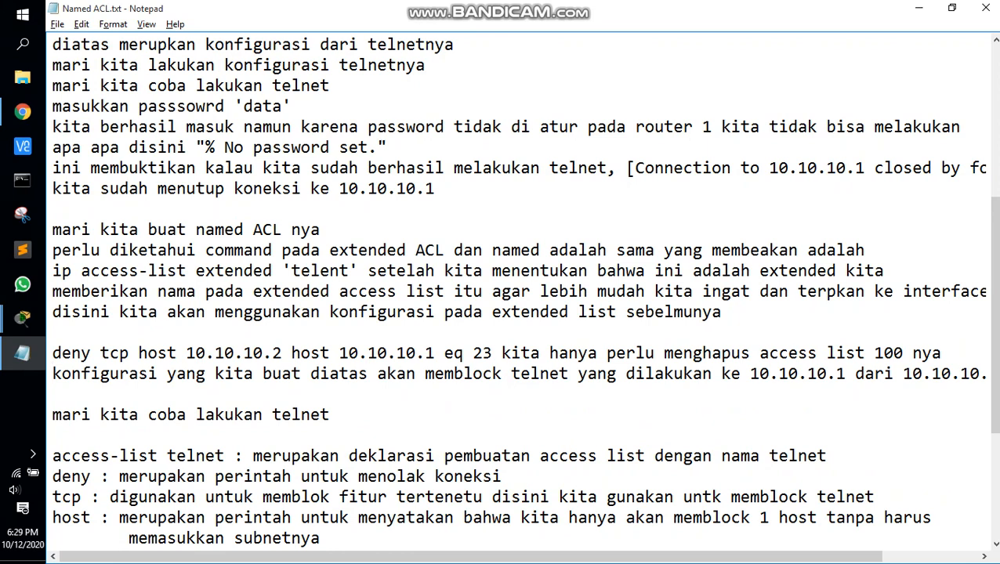
{"action": "left_click", "coordinate": [531, 374]}
{"action": "left_click", "coordinate": [721, 374]}
{"action": "key", "text": "Return"}
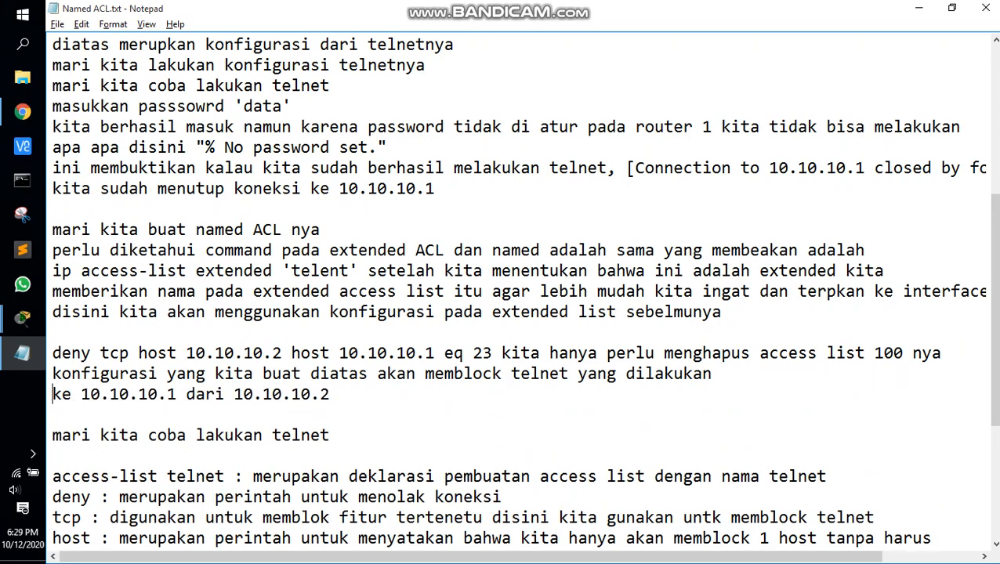
Add the line "mari kita apply pada int fa0/0" below "ke 10.10.10.1 dari 10.10.10.2"
{"action": "key", "text": "Return"}
{"action": "type", "text": "mari kit a"}
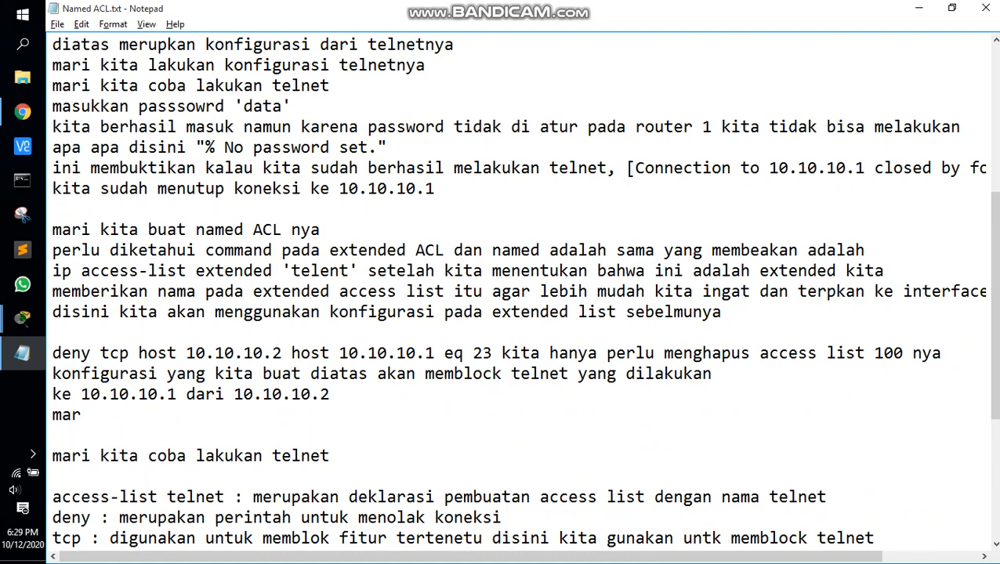
{"action": "key", "text": "BackSpace"}
{"action": "key", "text": "BackSpace"}
{"action": "type", "text": "a appl"}
{"action": "type", "text": "pda"}
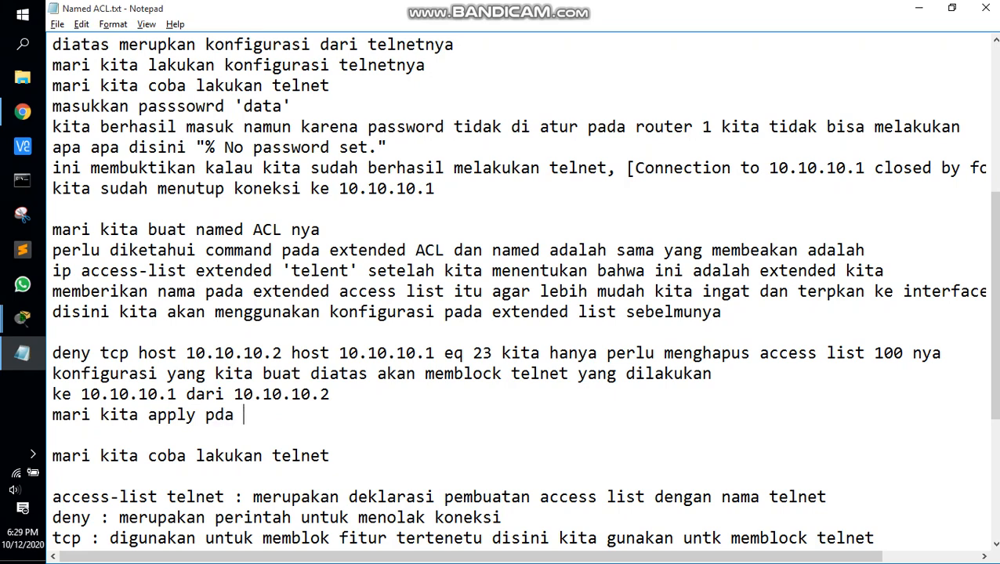
{"action": "key", "text": "BackSpace"}
{"action": "key", "text": "BackSpace"}
{"action": "key", "text": "BackSpace"}
{"action": "type", "text": "ad a int fa0/0"}
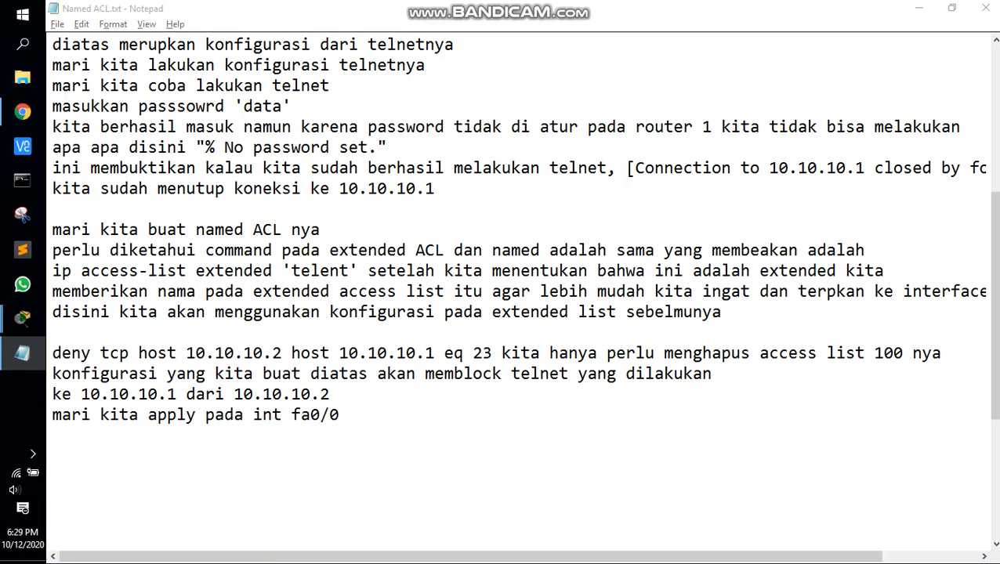
Switch to Router0's CLI in Packet Tracer, enter interface fa0/0 configuration and try the command "access-group telent in"
{"action": "key", "text": "alt+Tab"}
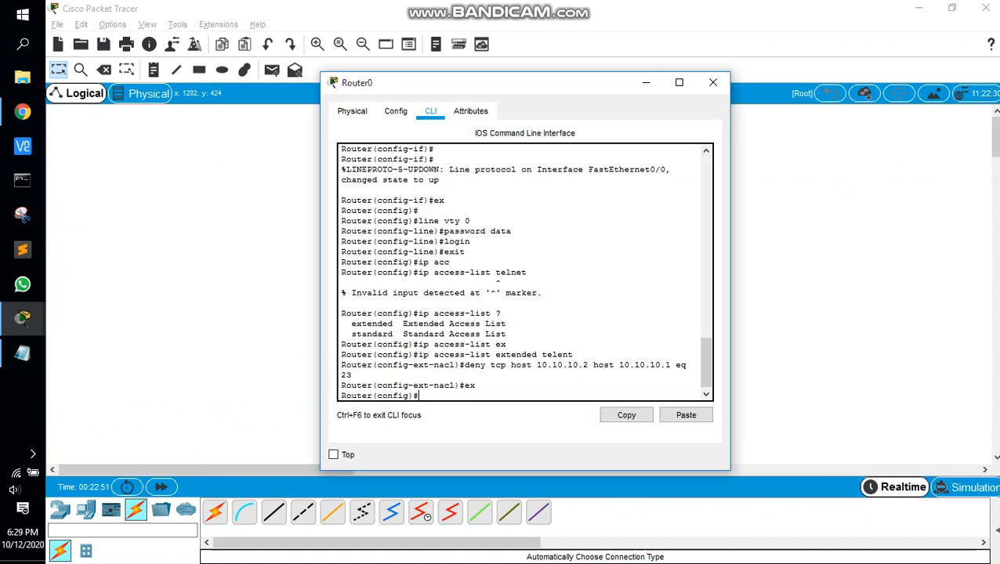
{"action": "type", "text": "int fa0/0"}
{"action": "key", "text": "Return"}
{"action": "type", "text": "ac"}
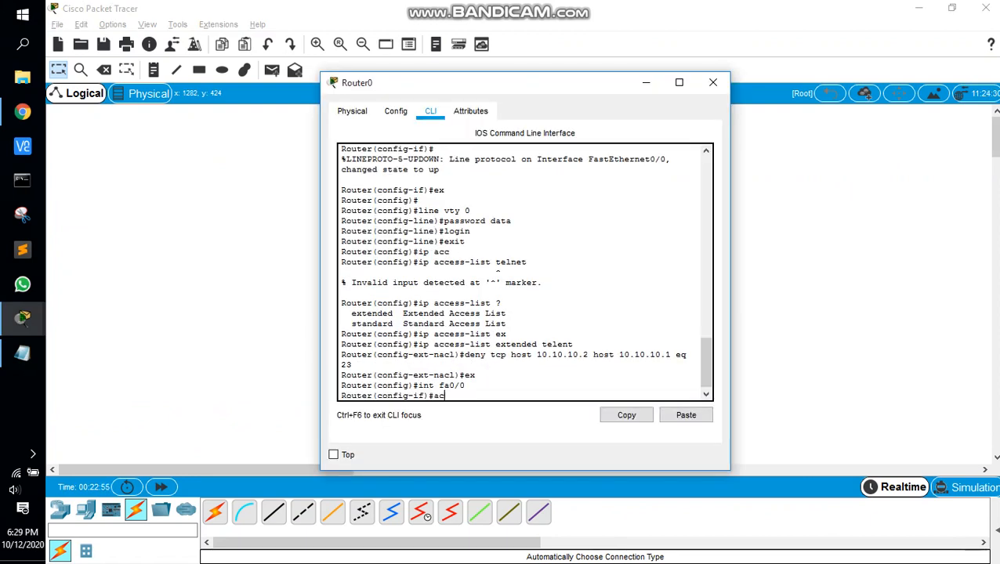
{"action": "key", "text": "Return"}
{"action": "type", "text": "a"}
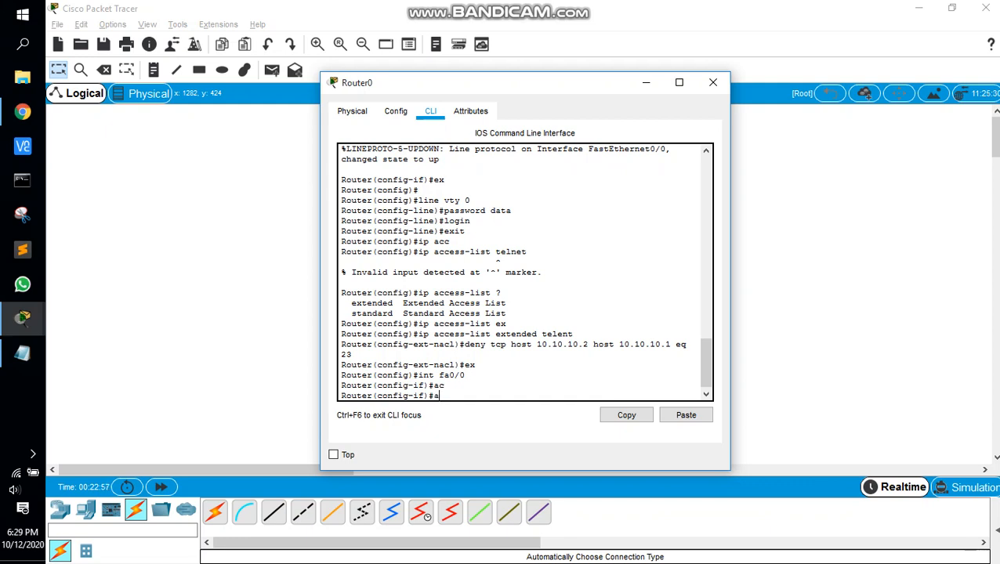
{"action": "type", "text": "ccess-group telent in"}
{"action": "key", "text": "Return"}
Rerun the command as "ip access-group telent in" and exit the interface configuration mode
{"action": "key", "text": "Up"}
{"action": "key", "text": "Left"}
{"action": "key", "text": "Left"}
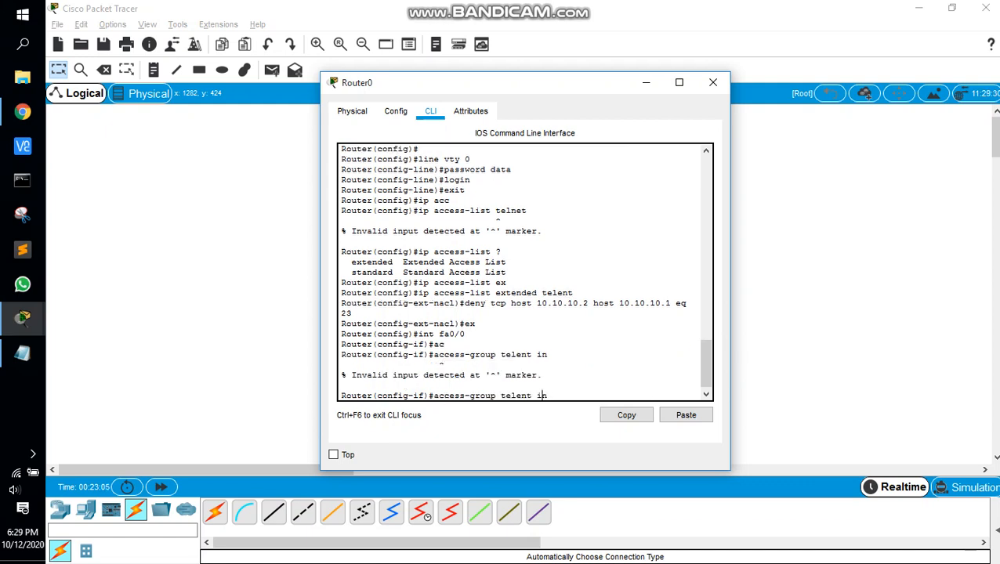
{"action": "key", "text": "ctrl+a"}
{"action": "type", "text": "ip"}
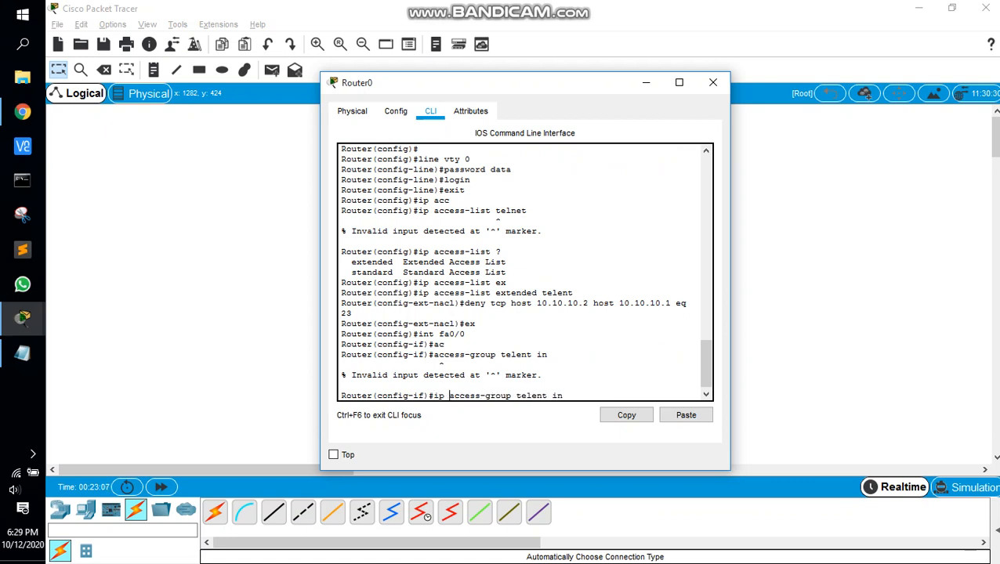
{"action": "key", "text": "Return"}
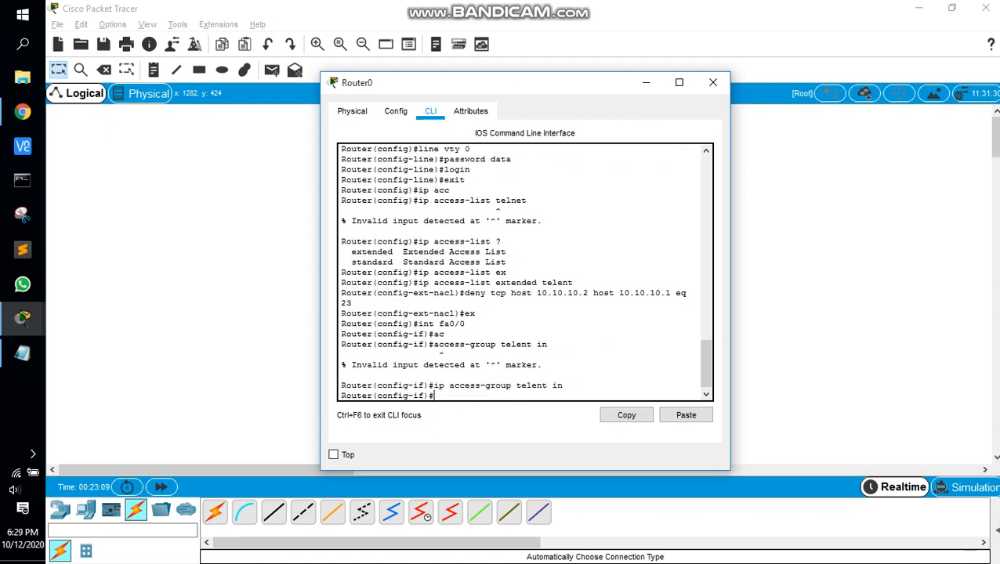
{"action": "type", "text": "ex"}
{"action": "key", "text": "Return"}
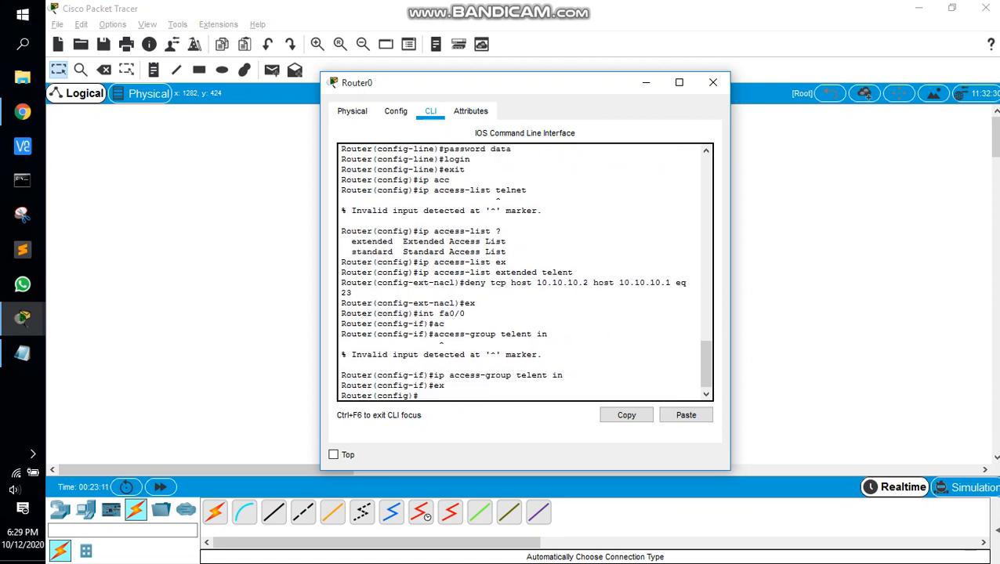
{"action": "key", "text": "Return"}
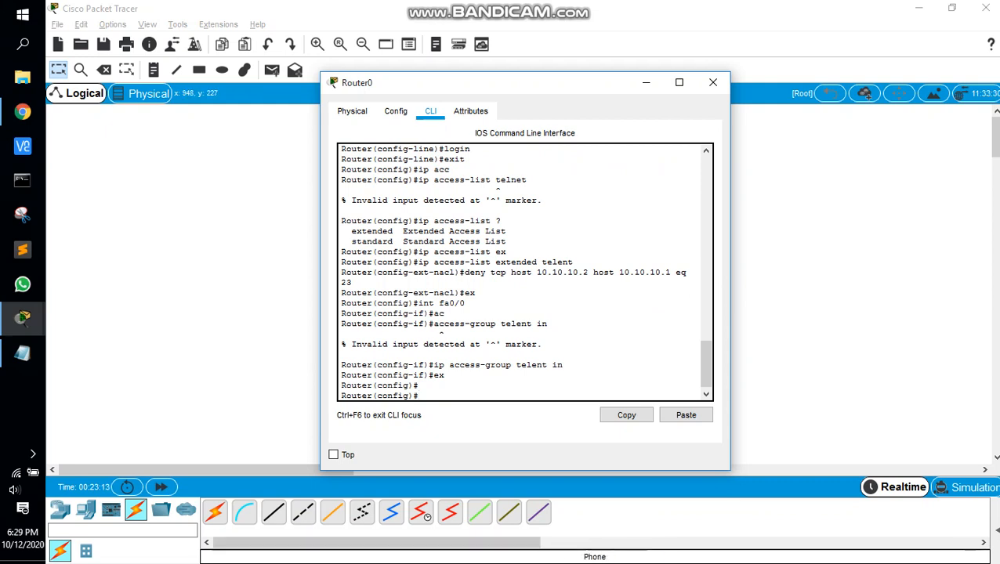
Copy "ip access-group telent in" from the CLI into the Notepad notes, on a new line below "mari kita apply pada int fa0/0"
{"action": "left_click_drag", "start_coordinate": [431, 364], "coordinate": [563, 364]}
{"action": "key", "text": "ctrl+c"}
{"action": "left_click", "coordinate": [22, 354]}
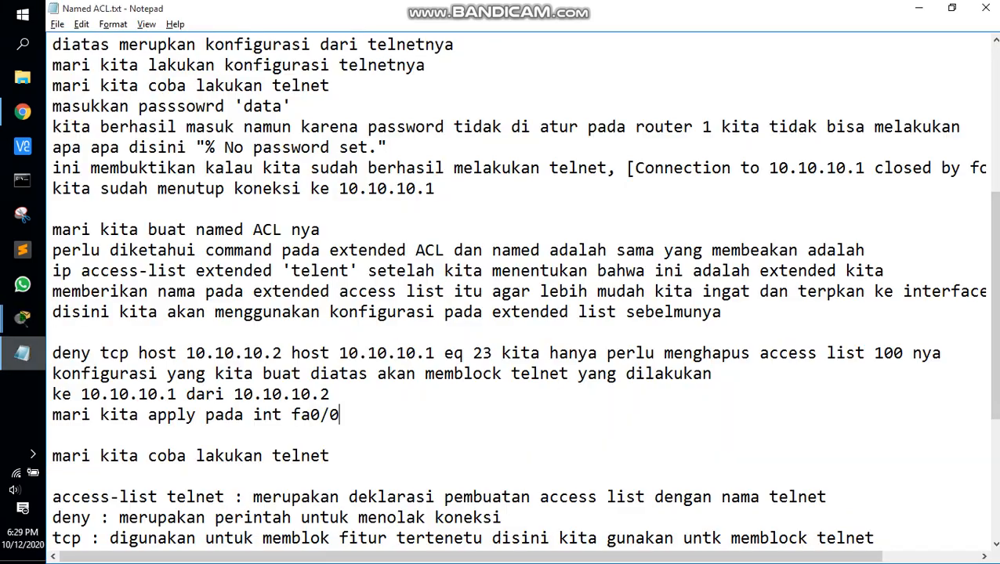
{"action": "left_click", "coordinate": [338, 414]}
{"action": "key", "text": "Return"}
{"action": "key", "text": "ctrl+v"}
Complete the pasted command line with the explanation "-> untuk apply telnet ke fa0/0"
{"action": "type", "text": "untuk me"}
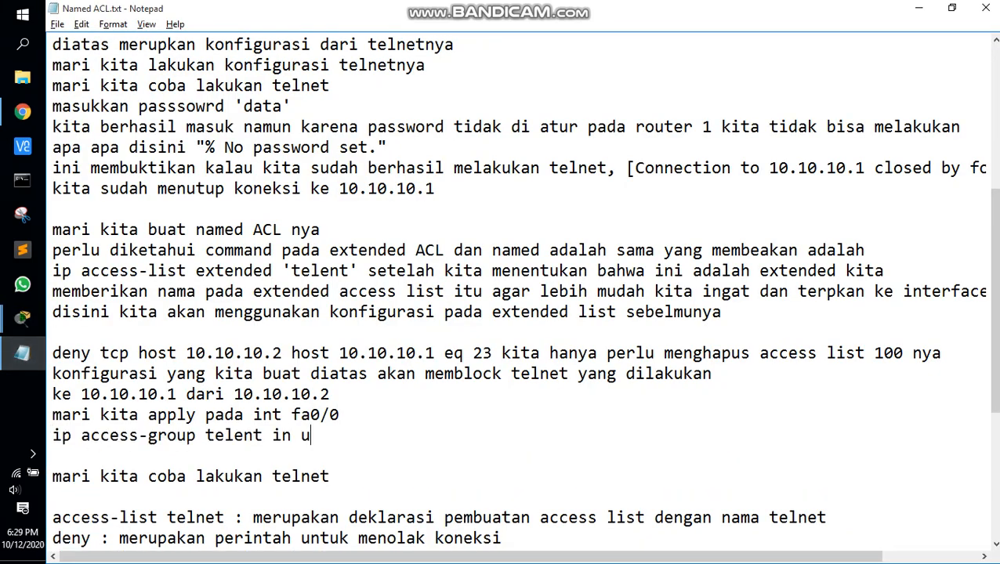
{"action": "key", "text": "BackSpace"}
{"action": "key", "text": "BackSpace"}
{"action": "key", "text": "BackSpace"}
{"action": "key", "text": "BackSpace"}
{"action": "key", "text": "BackSpace"}
{"action": "key", "text": "BackSpace"}
{"action": "key", "text": "BackSpace"}
{"action": "key", "text": "BackSpace"}
{"action": "key", "text": "BackSpace"}
{"action": "key", "text": "BackSpace"}
{"action": "key", "text": "BackSpace"}
{"action": "type", "text": "in -> untuk appl"}
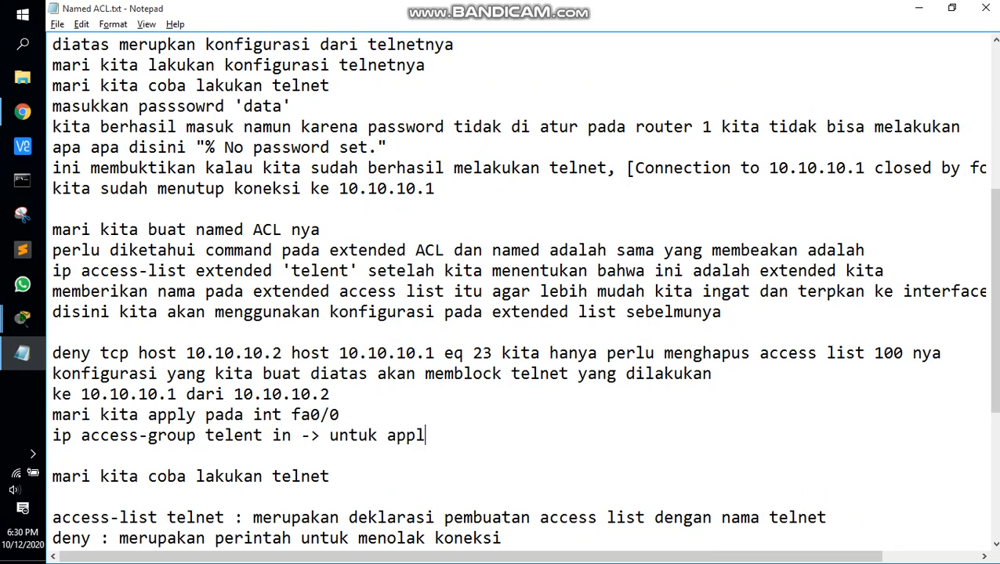
{"action": "type", "text": "y telnet ke "}
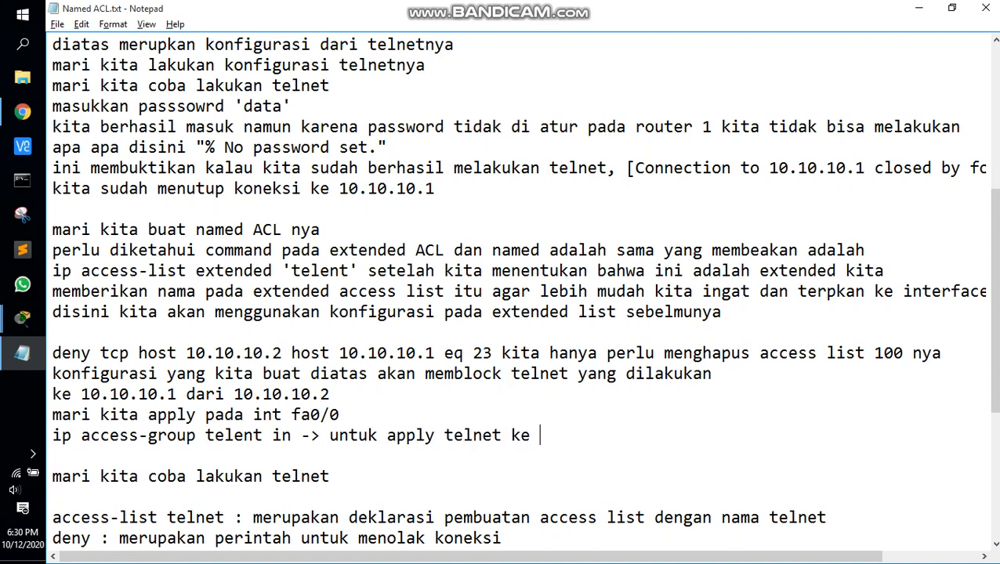
{"action": "type", "text": "fa0/0"}
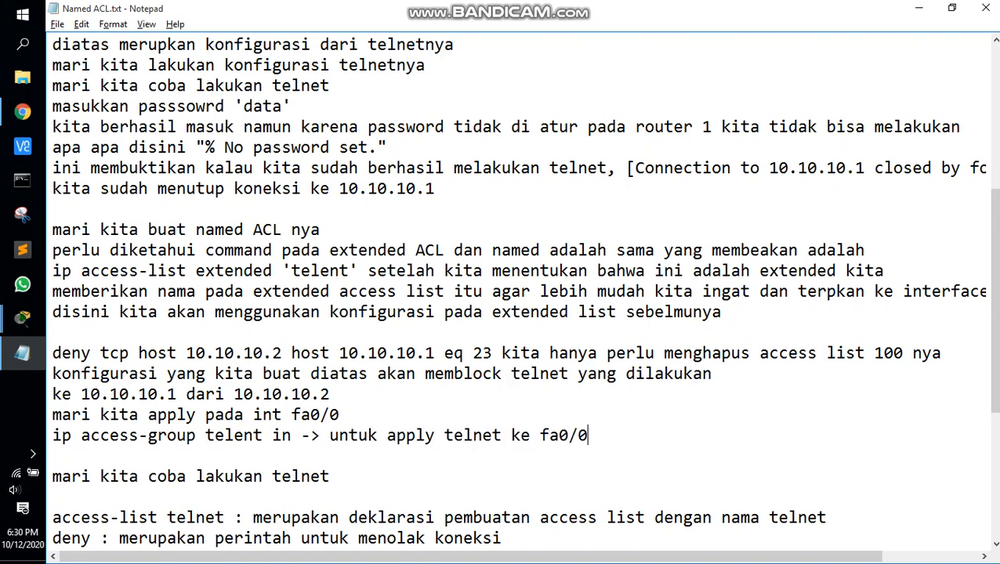
Highlight "mari kita coba lakukan telnet", switch to Packet Tracer and run "do telnet 10.10.10.1" in Router1's CLI
{"action": "left_click_drag", "start_coordinate": [52, 477], "coordinate": [330, 477]}
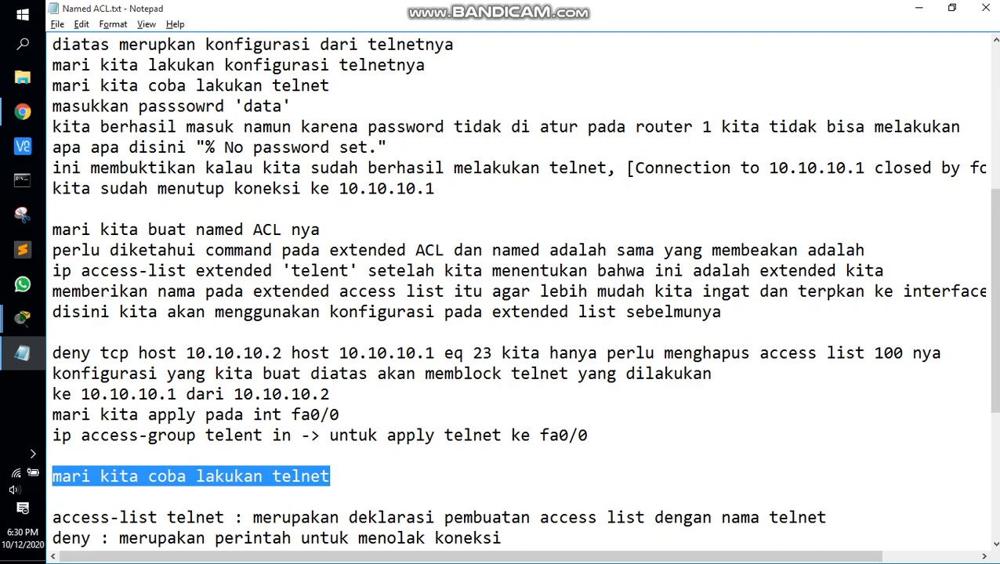
{"action": "key", "text": "alt+Tab"}
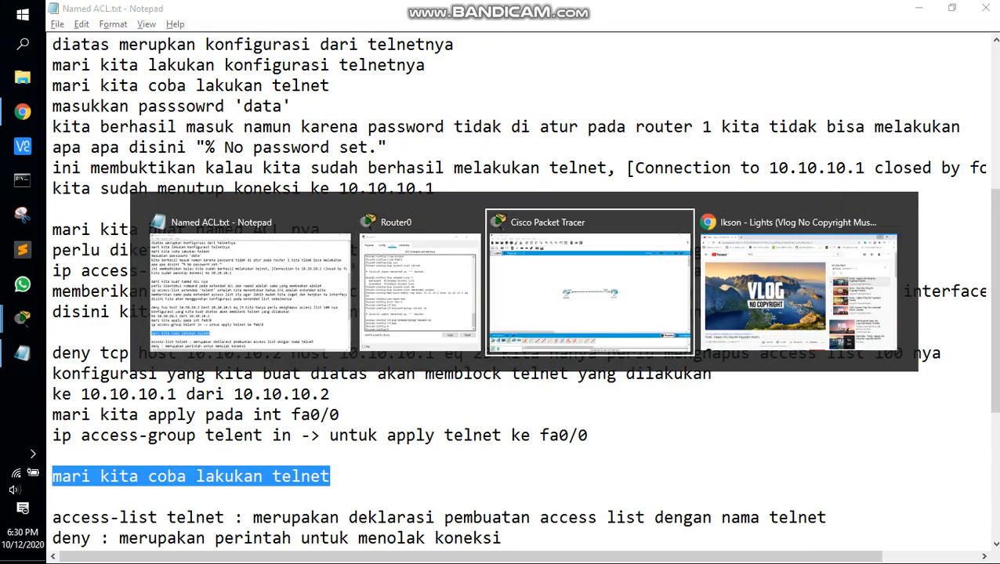
{"action": "key", "text": "alt+Tab"}
{"action": "key", "text": "alt+Tab"}
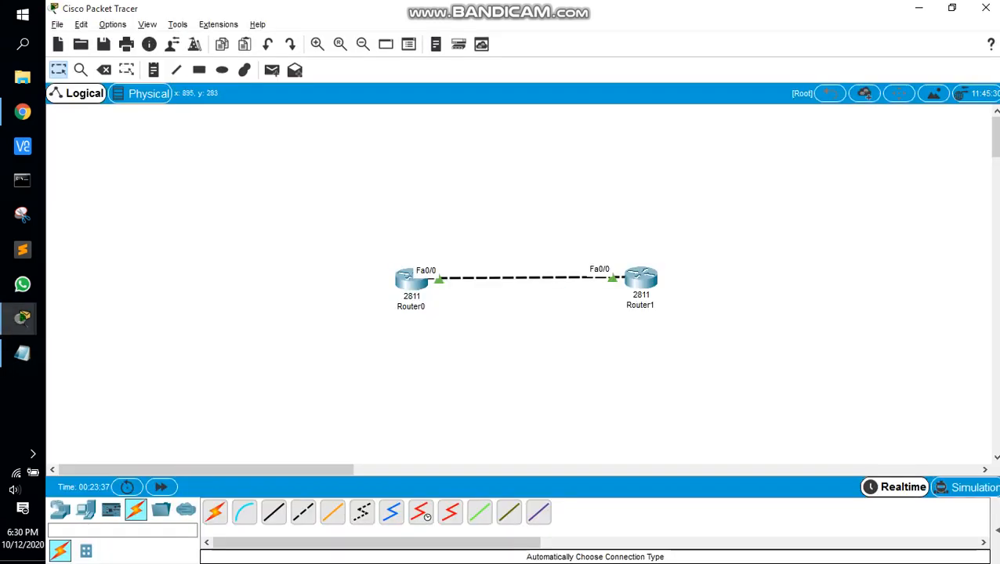
{"action": "left_click", "coordinate": [640, 277]}
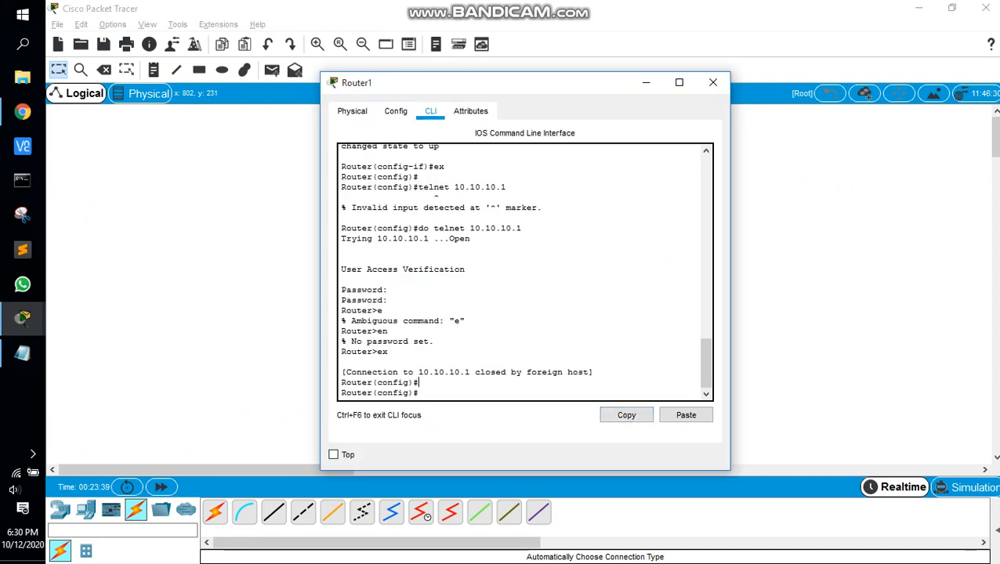
{"action": "type", "text": "do telnet 10.10.10.1"}
{"action": "key", "text": "Return"}
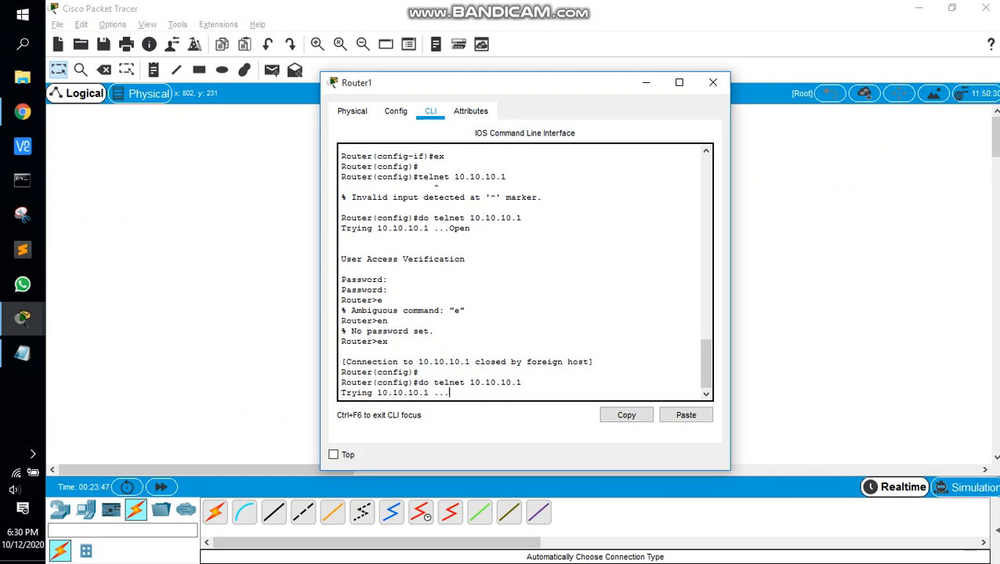
Switch to Notepad, look over the access-list explanation lines and highlight "mari kita coba lakukan telnet"
{"action": "mouse_move", "coordinate": [22, 352]}
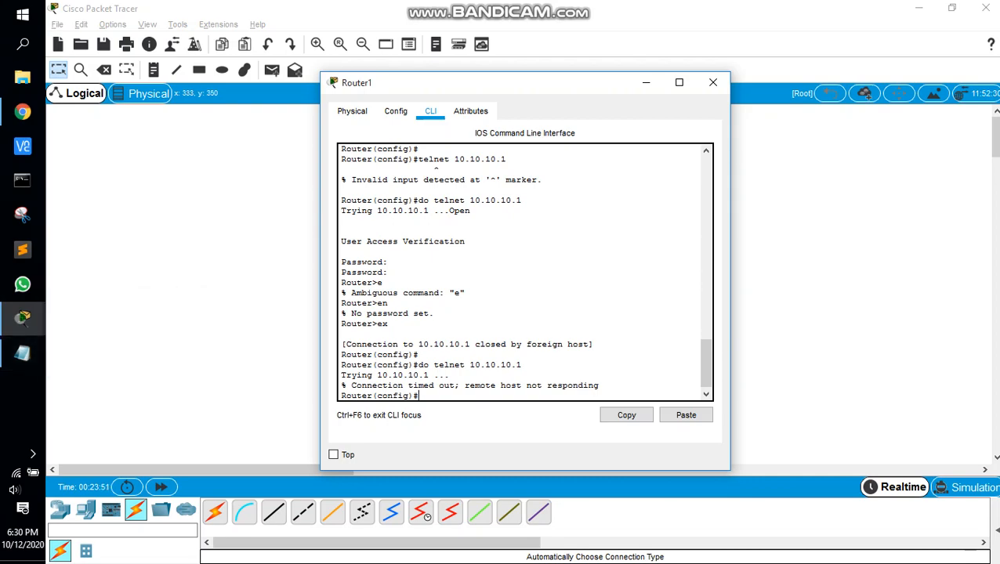
{"action": "key", "text": "alt+Tab"}
{"action": "key", "text": "alt+Tab"}
{"action": "key", "text": "alt+Tab"}
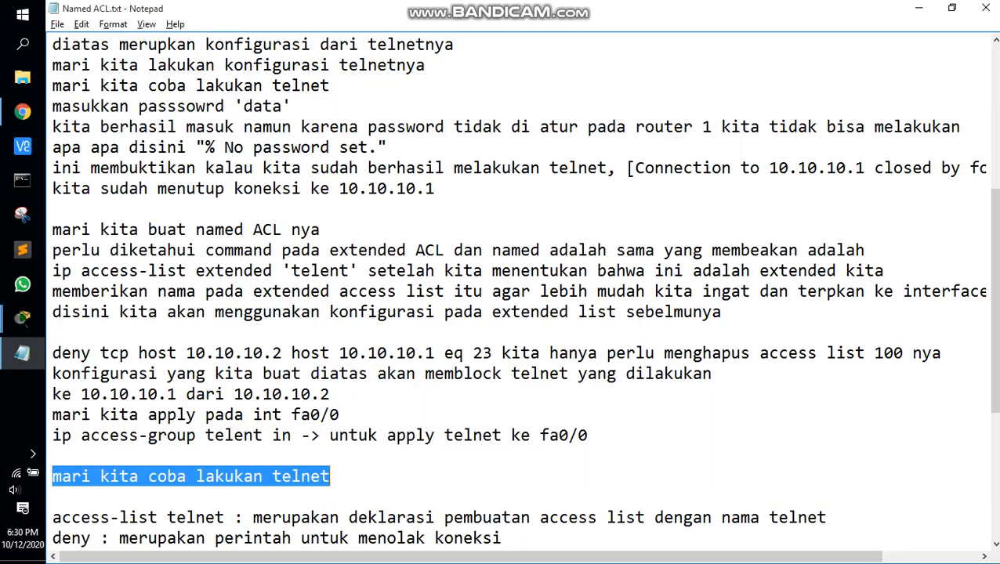
{"action": "scroll", "coordinate": [501, 298], "scroll_direction": "down", "scroll_amount": 4}
{"action": "scroll", "coordinate": [501, 298], "scroll_direction": "up", "scroll_amount": 1}
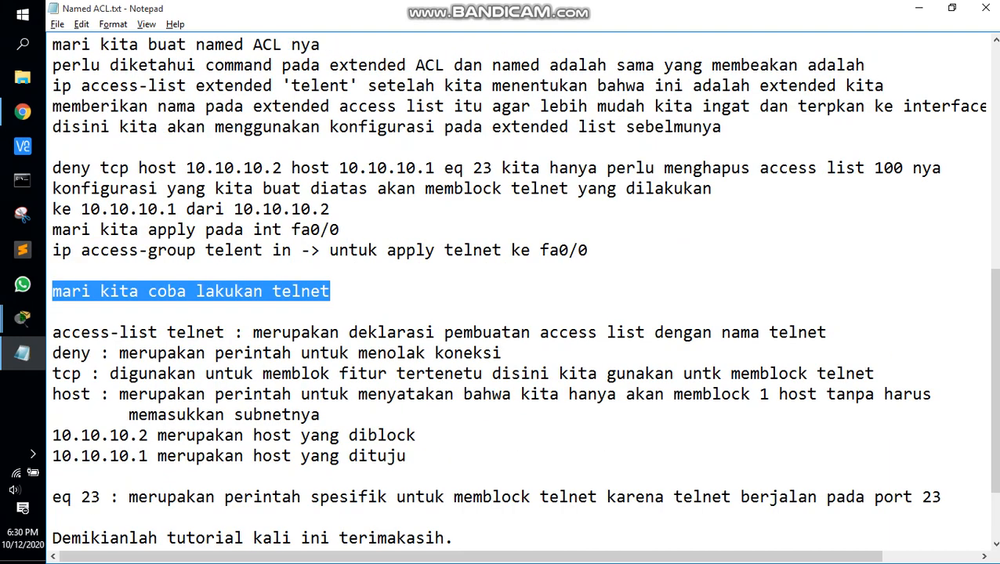
{"action": "left_click", "coordinate": [128, 291]}
{"action": "key", "text": "Down"}
{"action": "key", "text": "Down"}
{"action": "key", "text": "shift+End"}
{"action": "key", "text": "shift+Down"}
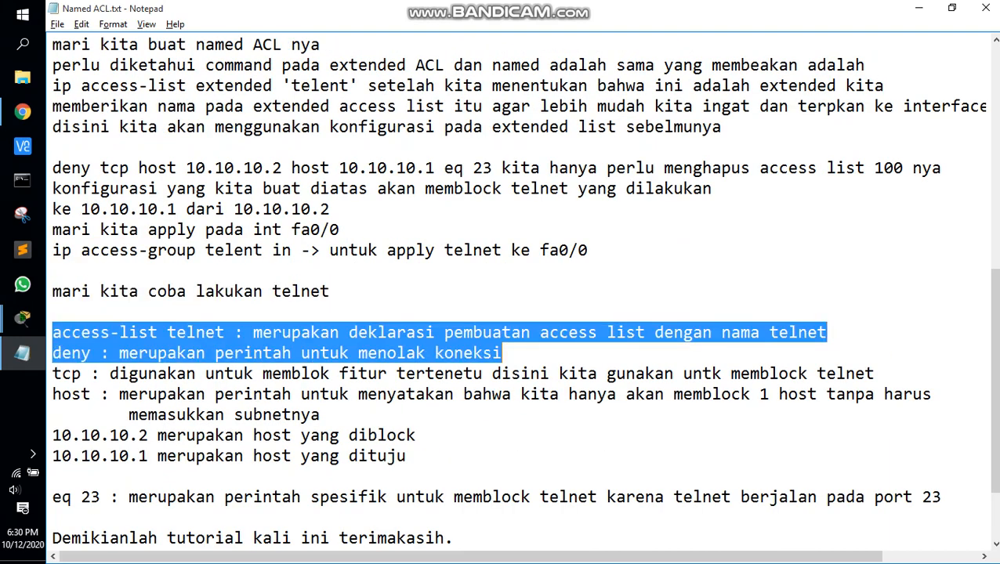
{"action": "key", "text": "Up"}
{"action": "key", "text": "Up"}
{"action": "key", "text": "shift+Up"}
Copy the two output lines of the last telnet attempt from Router1's CLI and return to the Notepad notes
{"action": "key", "text": "alt+Tab"}
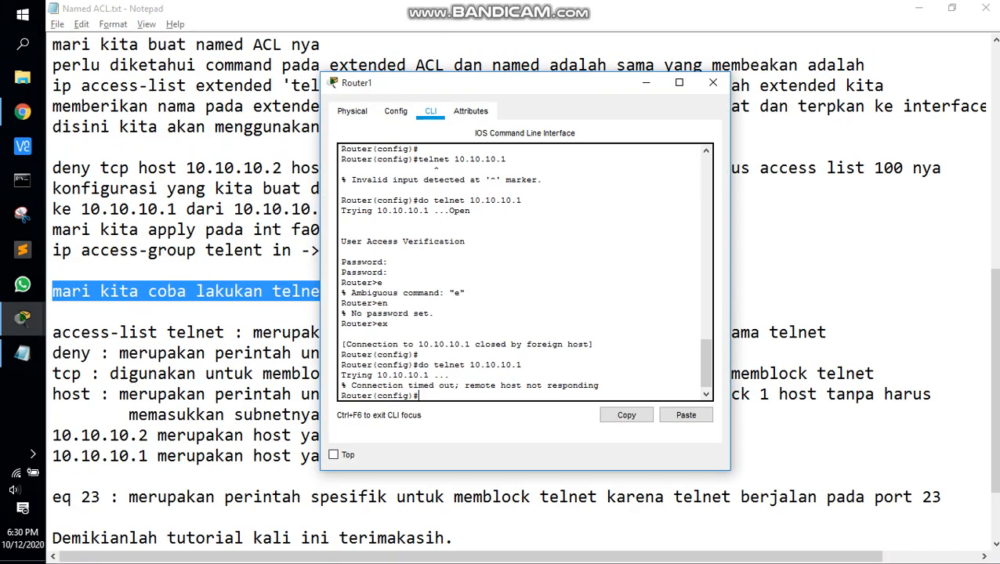
{"action": "left_click_drag", "start_coordinate": [342, 375], "coordinate": [600, 386]}
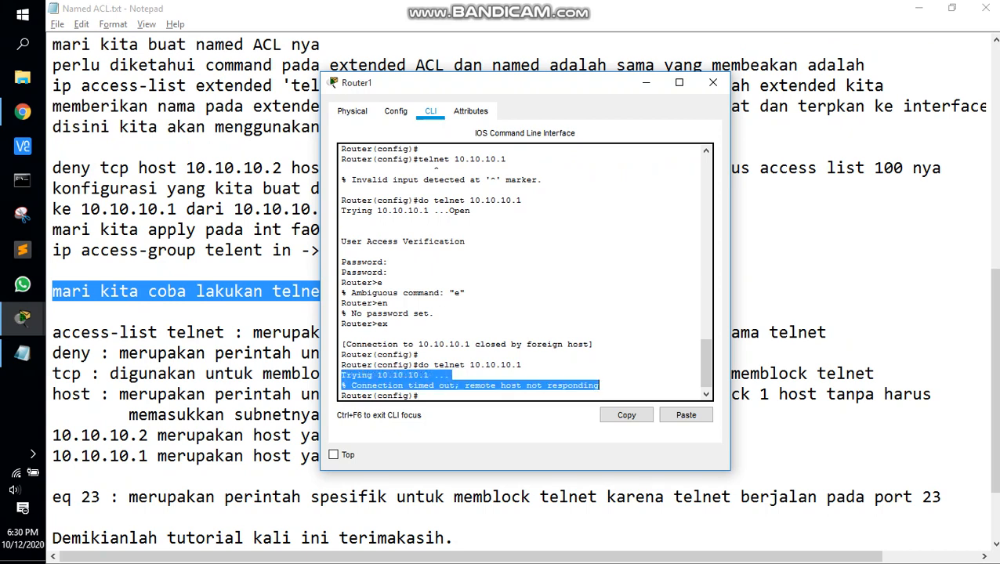
{"action": "left_click", "coordinate": [627, 415]}
{"action": "key", "text": "alt+Tab"}
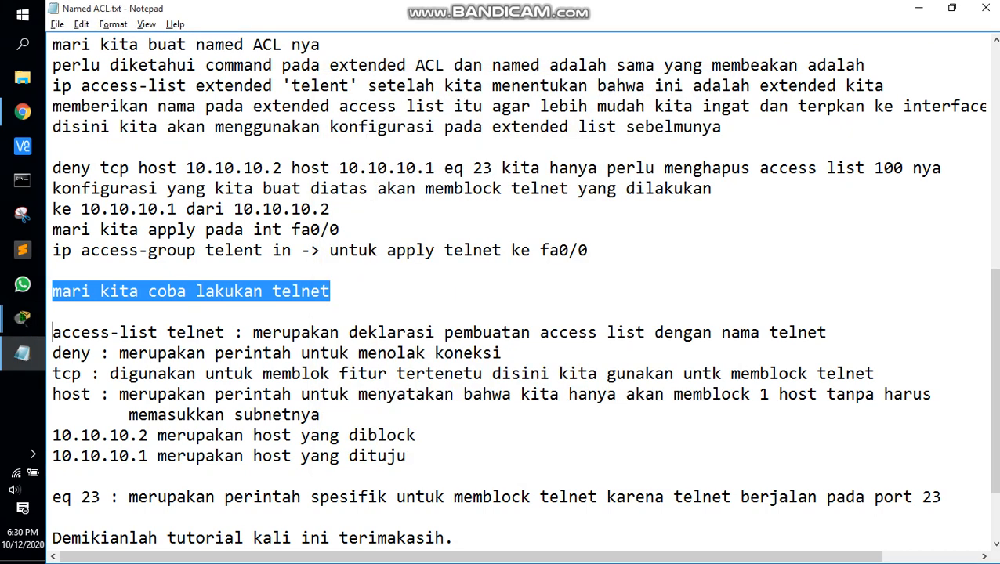
Paste the copied telnet output below "mari kita coba lakukan telnet", leaving a blank line before it and room for text after it
{"action": "left_click", "coordinate": [54, 270]}
{"action": "key", "text": "Down"}
{"action": "key", "text": "Down"}
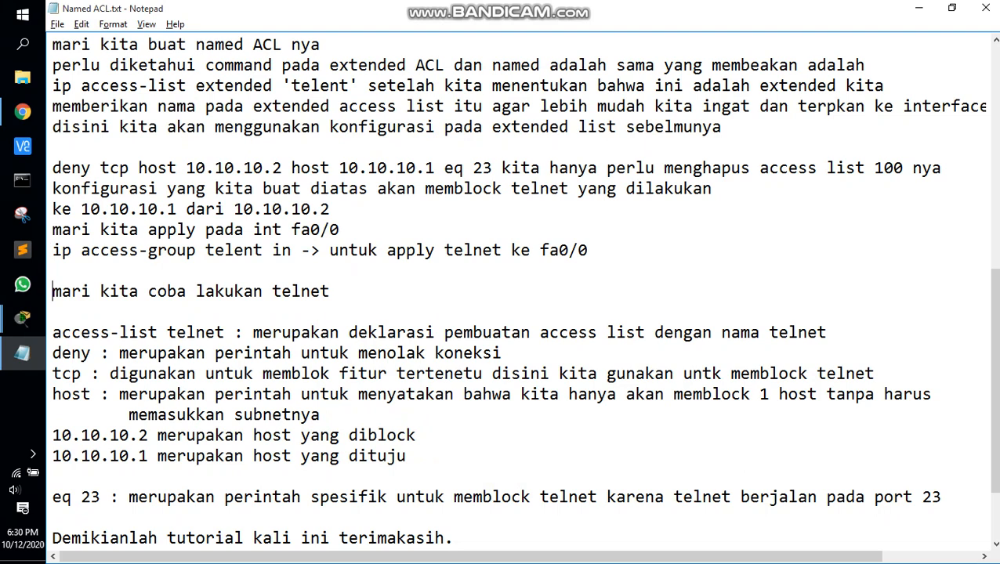
{"action": "key", "text": "End"}
{"action": "key", "text": "Return"}
{"action": "key", "text": "Return"}
{"action": "key", "text": "ctrl+v"}
{"action": "key", "text": "Return"}
{"action": "key", "text": "Return"}
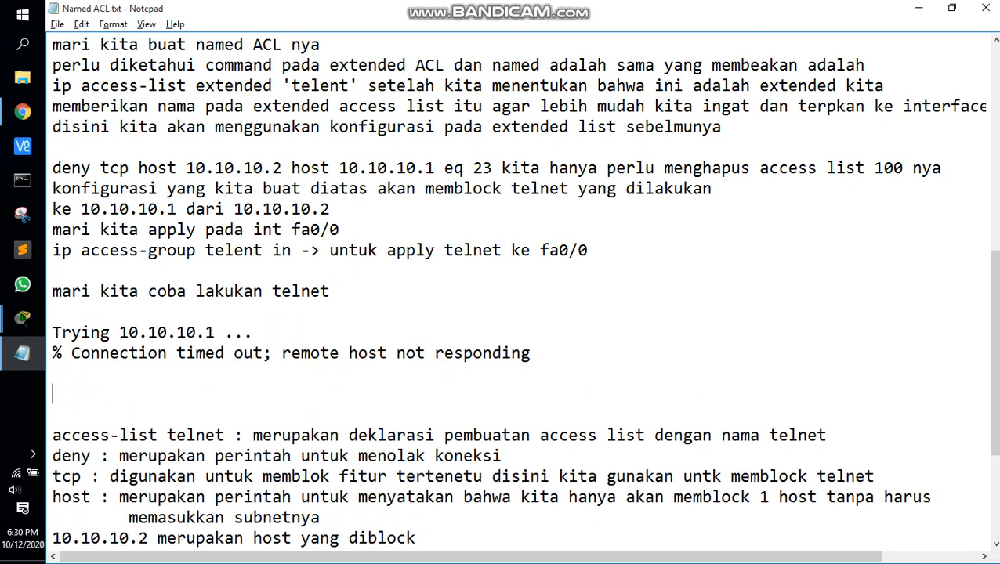
Write the explanation "ini terjadi karena kita sudah memblock telnet dari 10.10.10.2" below the pasted telnet output
{"action": "type", "text": "ini terjadi"}
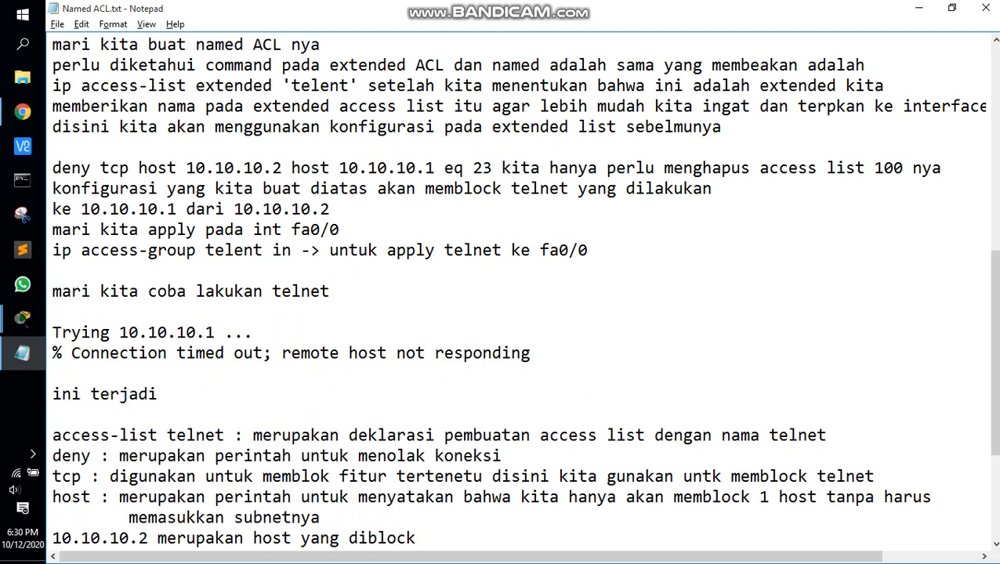
{"action": "type", "text": " karena kit"}
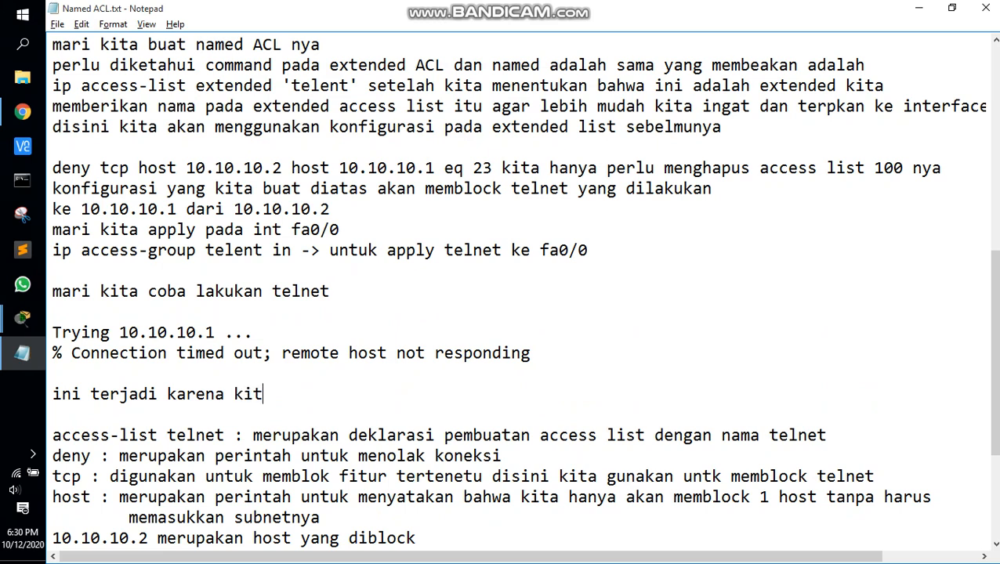
{"action": "type", "text": "a sudah membloc"}
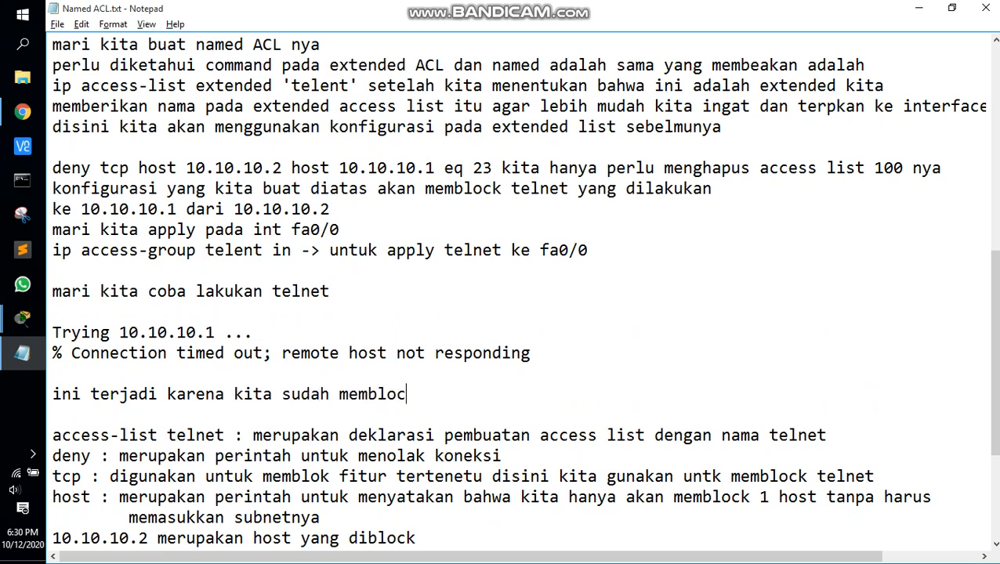
{"action": "type", "text": "k telnet dar"}
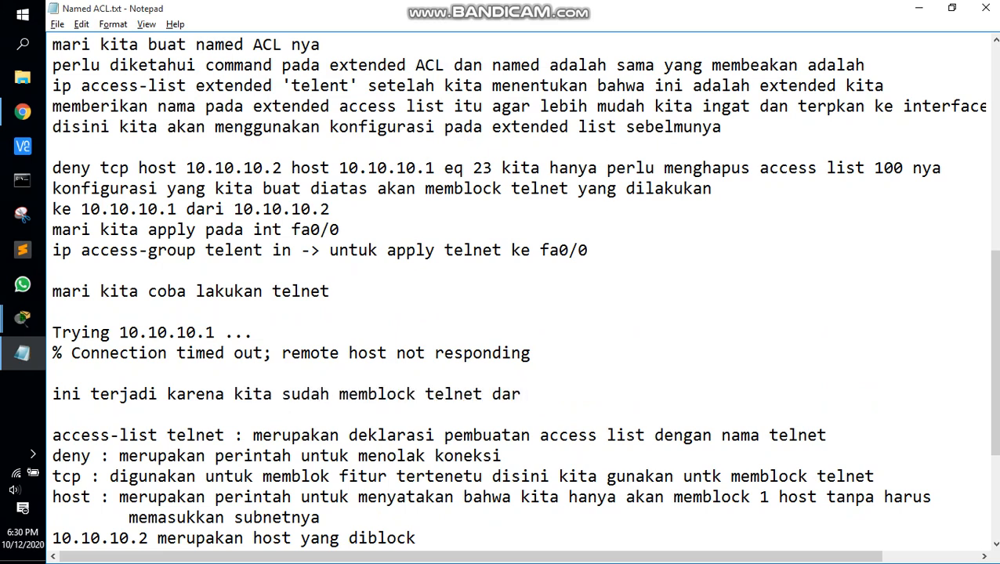
{"action": "type", "text": "i 10.10.10."}
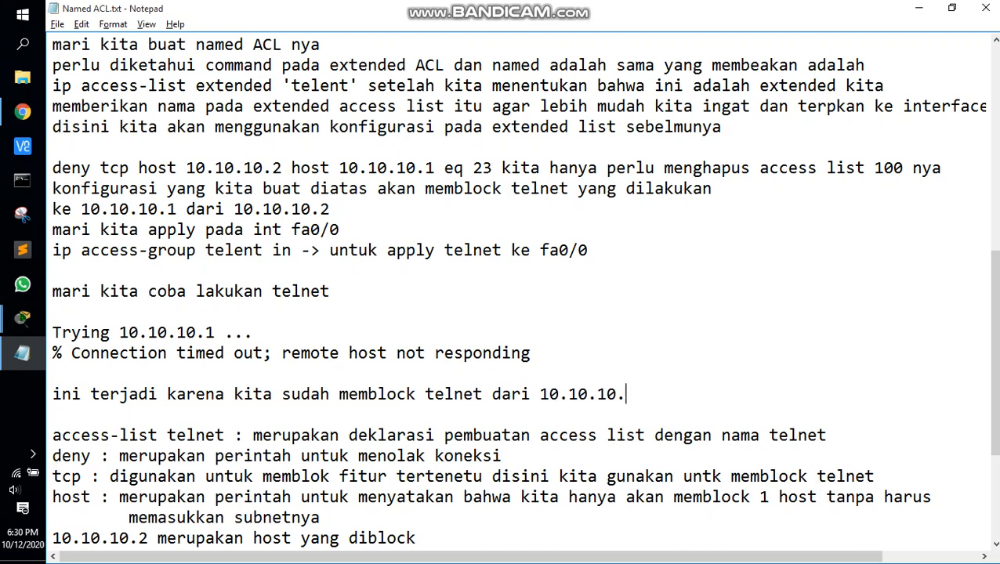
{"action": "type", "text": "2"}
Add the line "penjelasan diatas sama dengan yang di extended." between the "eq 23" explanation and the closing "Demikianlah tutorial" line
{"action": "key", "text": "Down"}
{"action": "key", "text": "Down"}
{"action": "key", "text": "Down"}
{"action": "key", "text": "Down"}
{"action": "key", "text": "Down"}
{"action": "key", "text": "Down"}
{"action": "key", "text": "Down"}
{"action": "key", "text": "Down"}
{"action": "key", "text": "Down"}
{"action": "key", "text": "Down"}
{"action": "key", "text": "Down"}
{"action": "key", "text": "Down"}
{"action": "key", "text": "Down"}
{"action": "key", "text": "Down"}
{"action": "key", "text": "Down"}
{"action": "key", "text": "Down"}
{"action": "key", "text": "Up"}
{"action": "key", "text": "Up"}
{"action": "key", "text": "Up"}
{"action": "key", "text": "Up"}
{"action": "key", "text": "Up"}
{"action": "key", "text": "Up"}
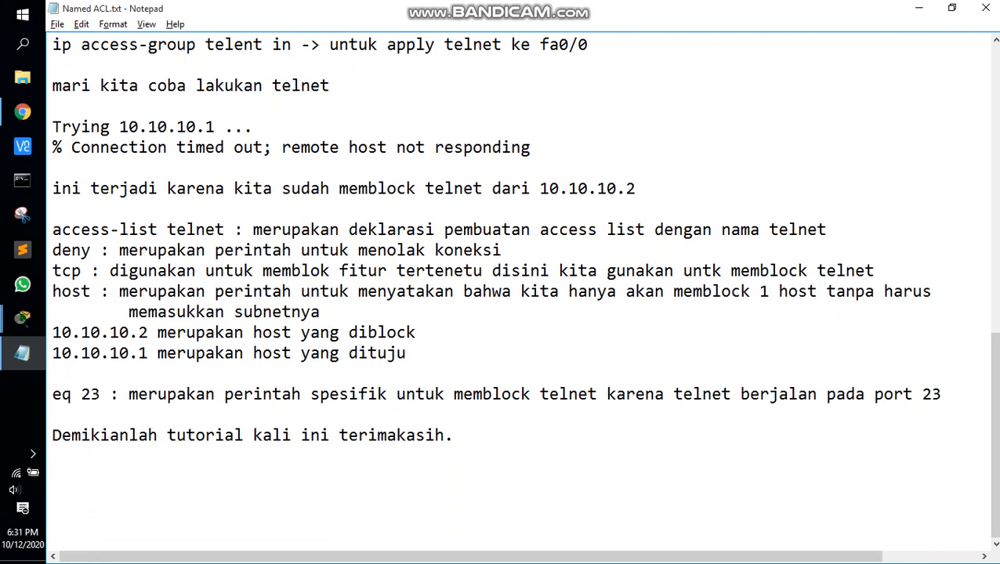
{"action": "type", "text": "penjela"}
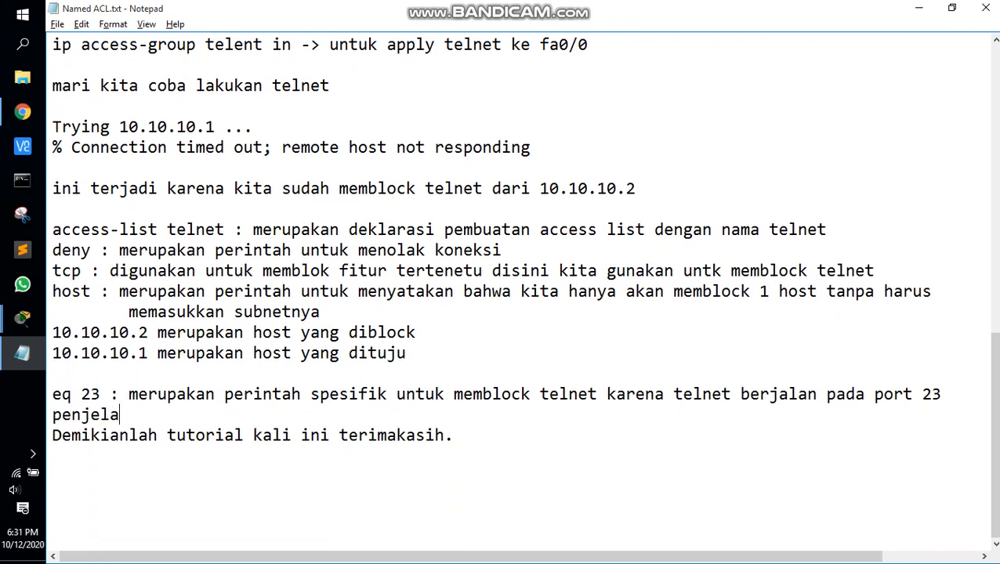
{"action": "type", "text": "san diatas sama dengan u"}
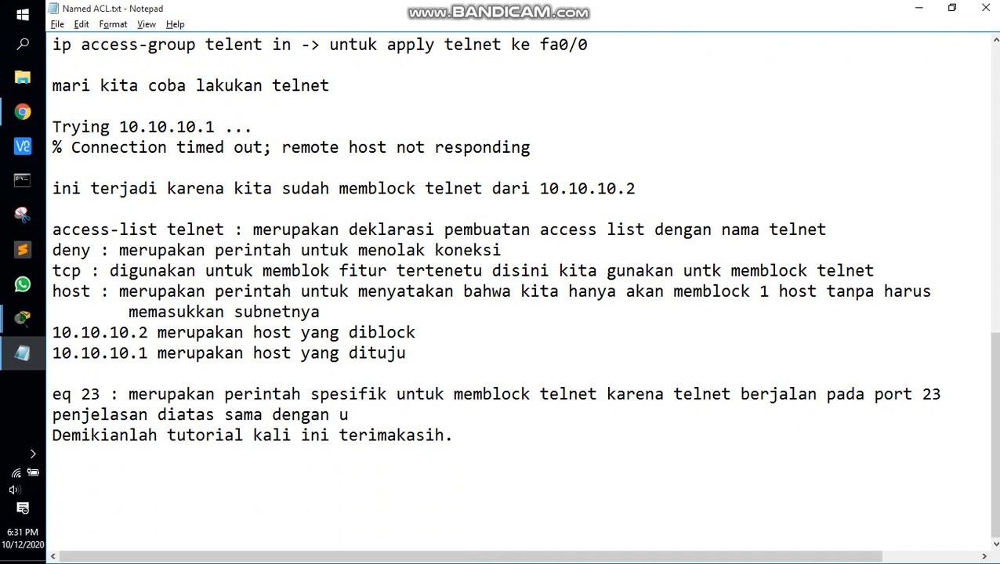
{"action": "key", "text": "BackSpace"}
{"action": "type", "text": "yang di ext"}
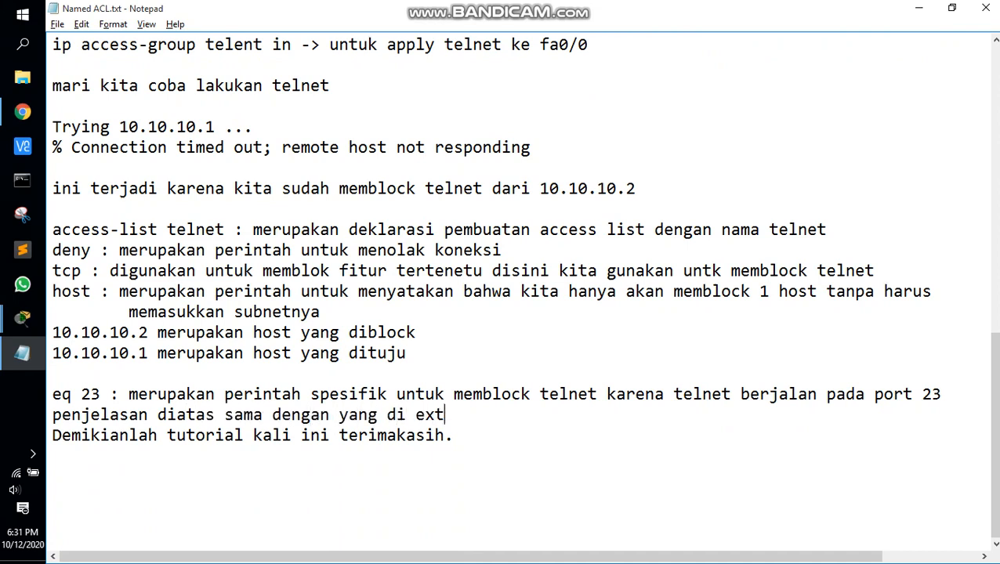
{"action": "type", "text": "ended."}
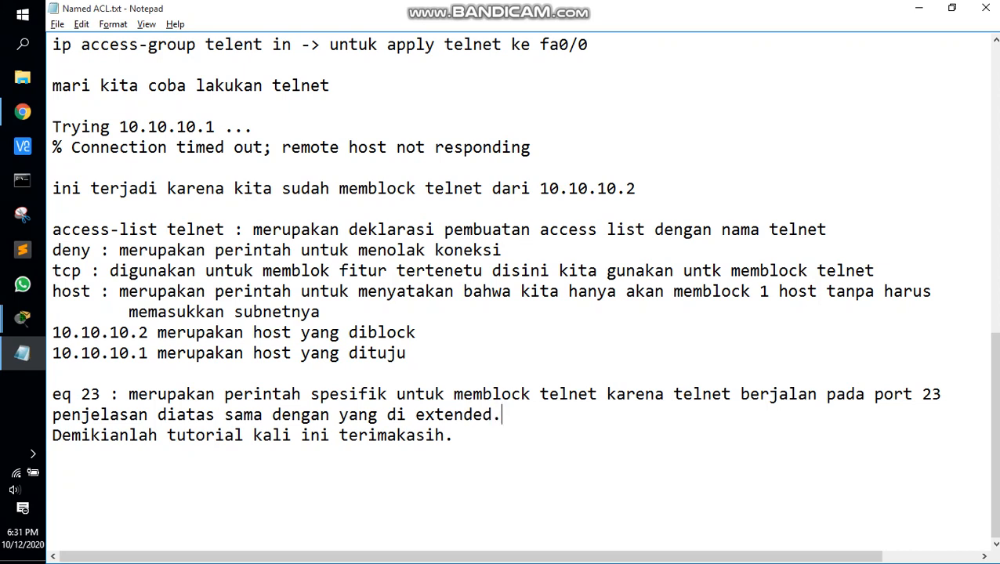